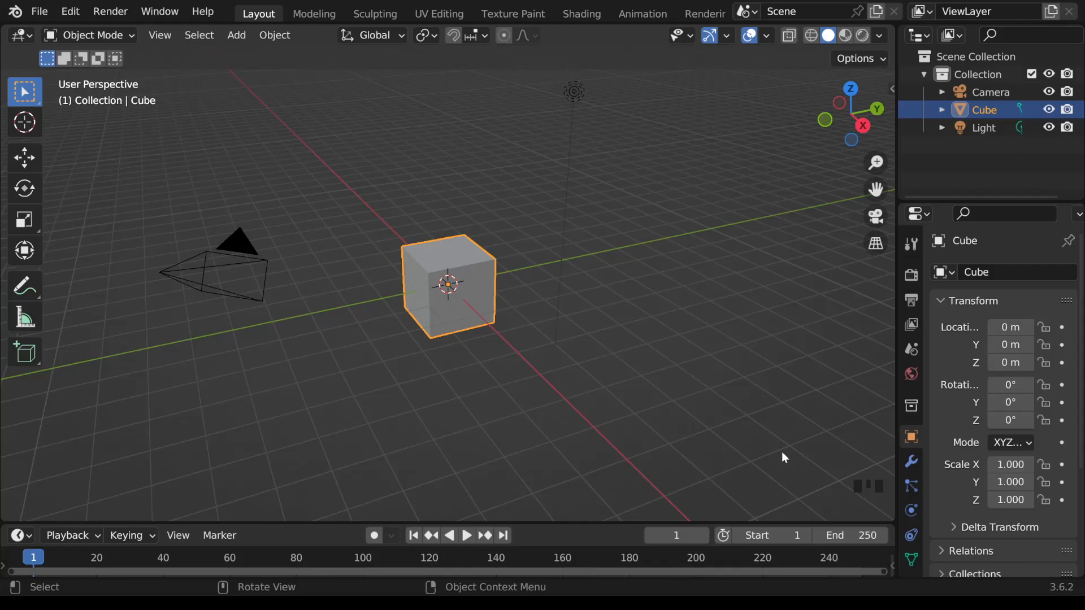
# Step: Select the default camera, cube and light one after another, both in the viewport and in the scene's object list
pyautogui.click(246, 247)
pyautogui.click(464, 249)
pyautogui.click(574, 93)
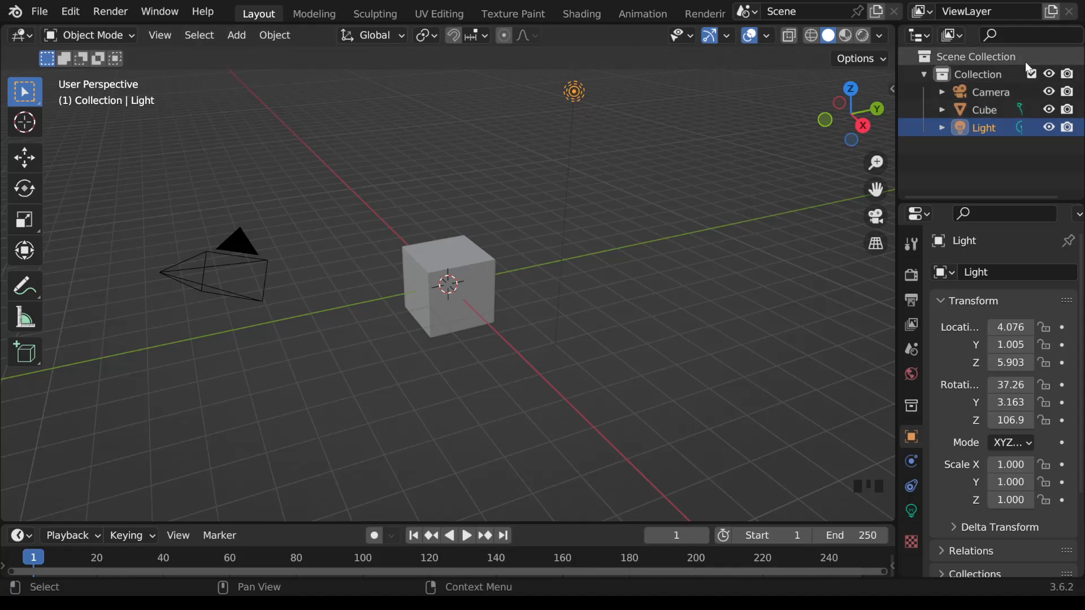
pyautogui.click(1005, 92)
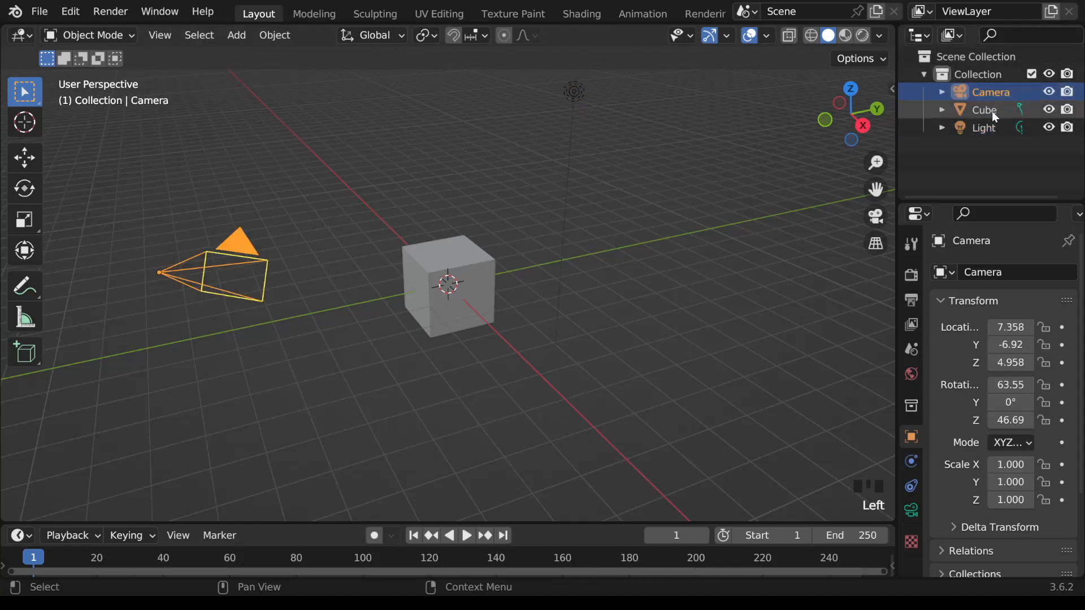
pyautogui.click(991, 111)
pyautogui.click(991, 127)
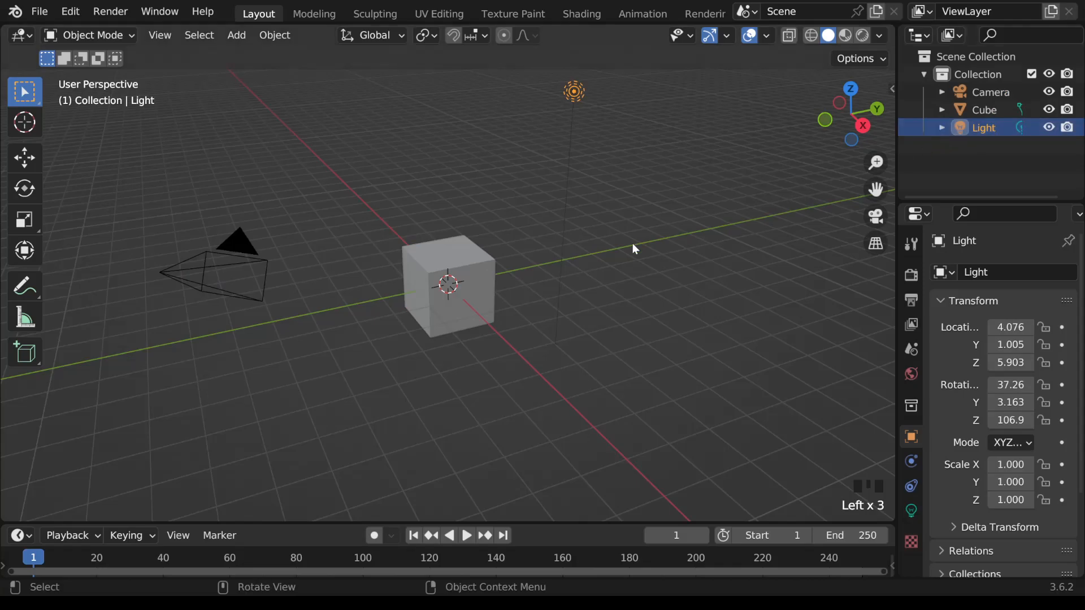
# Step: Delete the default cube and add a mesh cylinder at the world origin
pyautogui.click(467, 268)
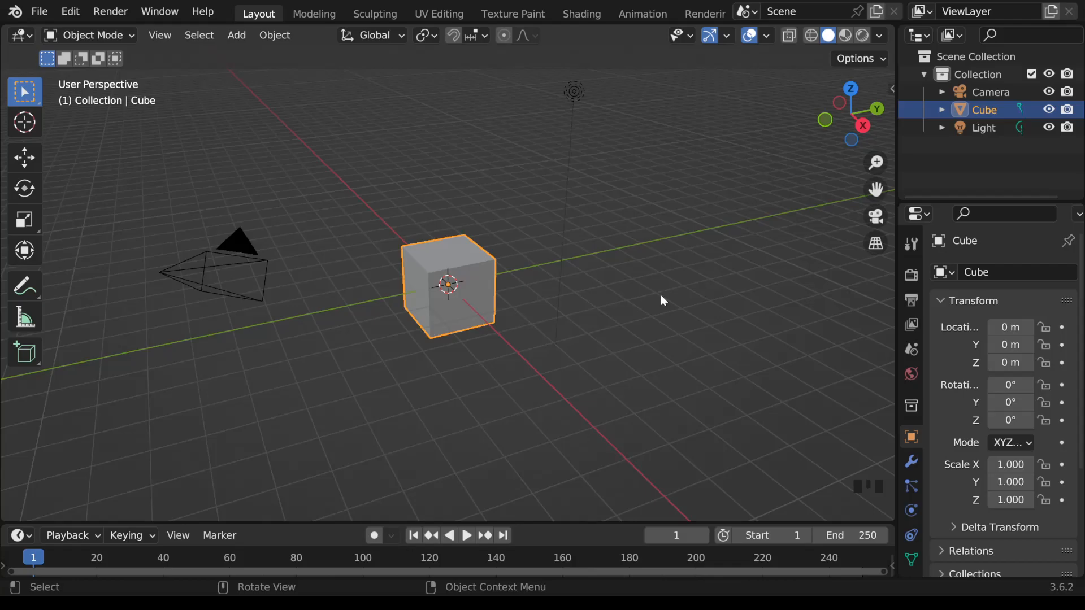
pyautogui.press('Delete')
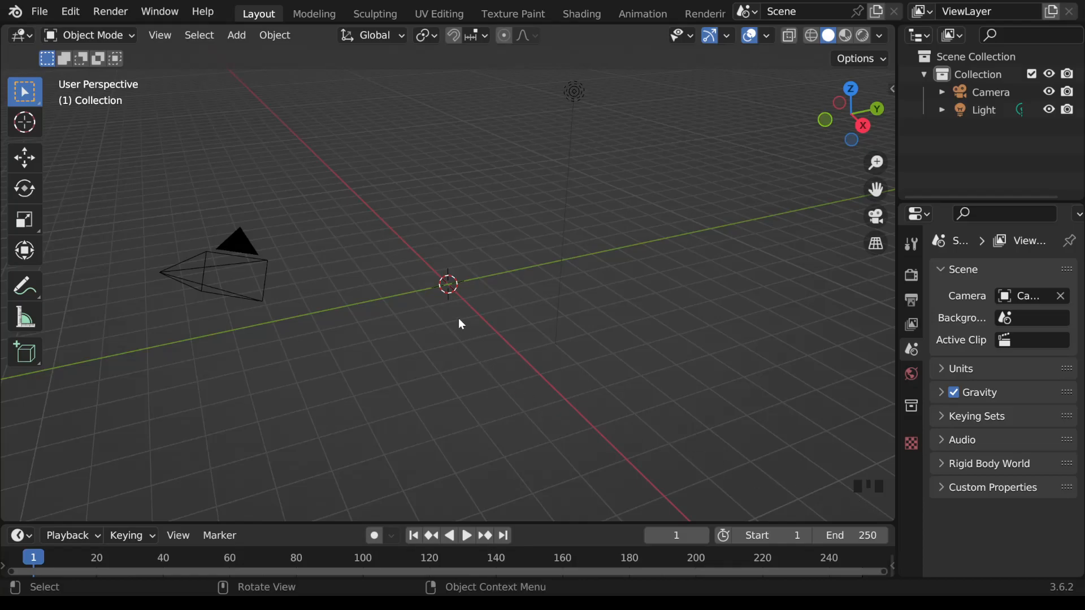
pyautogui.hotkey('shift', 'a')
pyautogui.moveTo(449, 240)
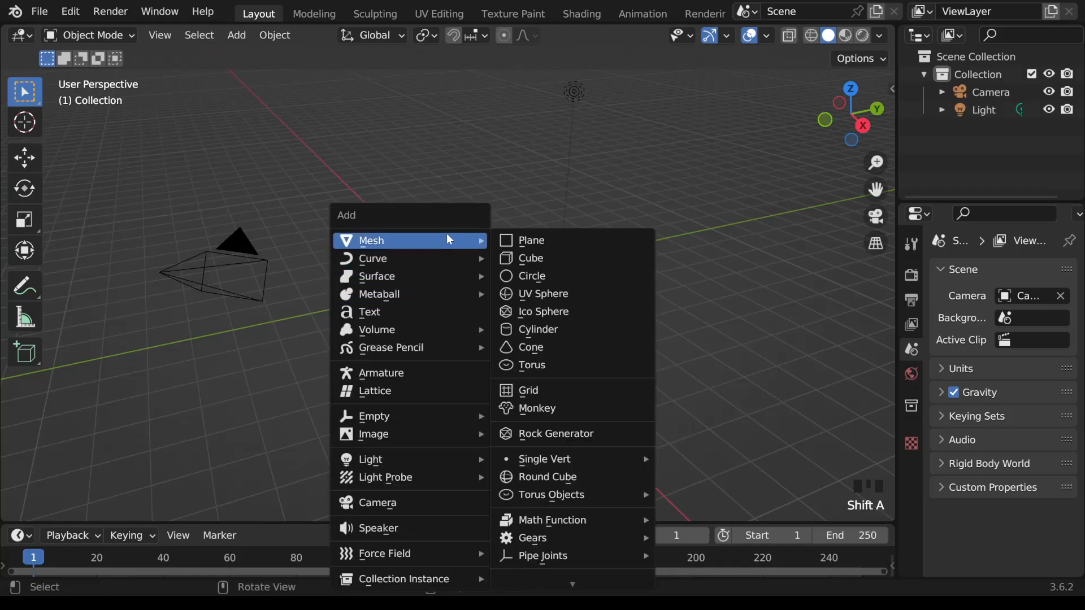
pyautogui.click(564, 336)
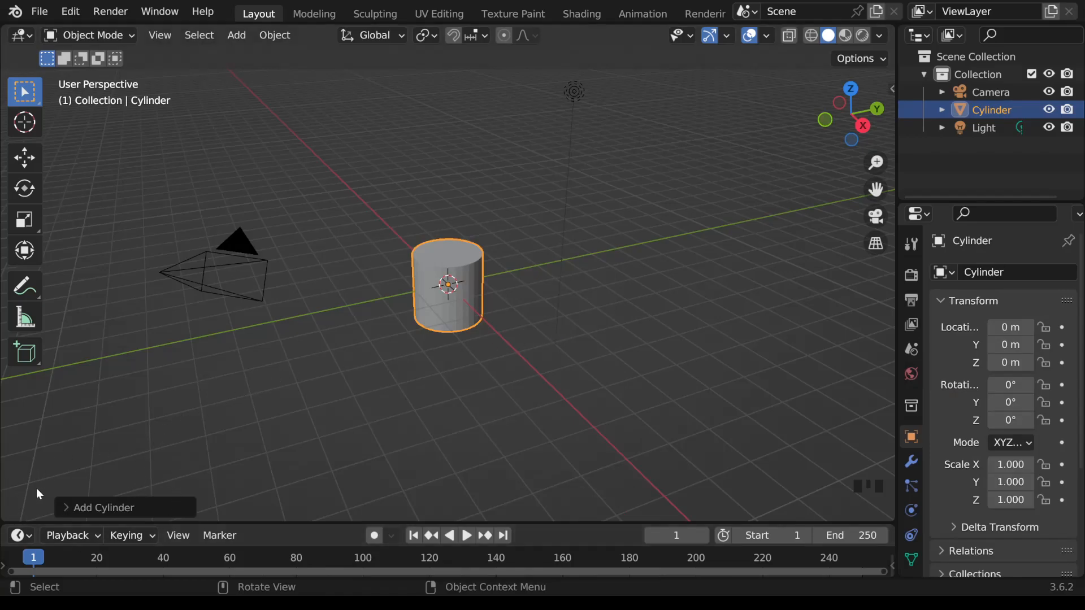
# Step: Review the new cylinder's creation settings, including the available cap fill types, without changing any of them
pyautogui.click(66, 509)
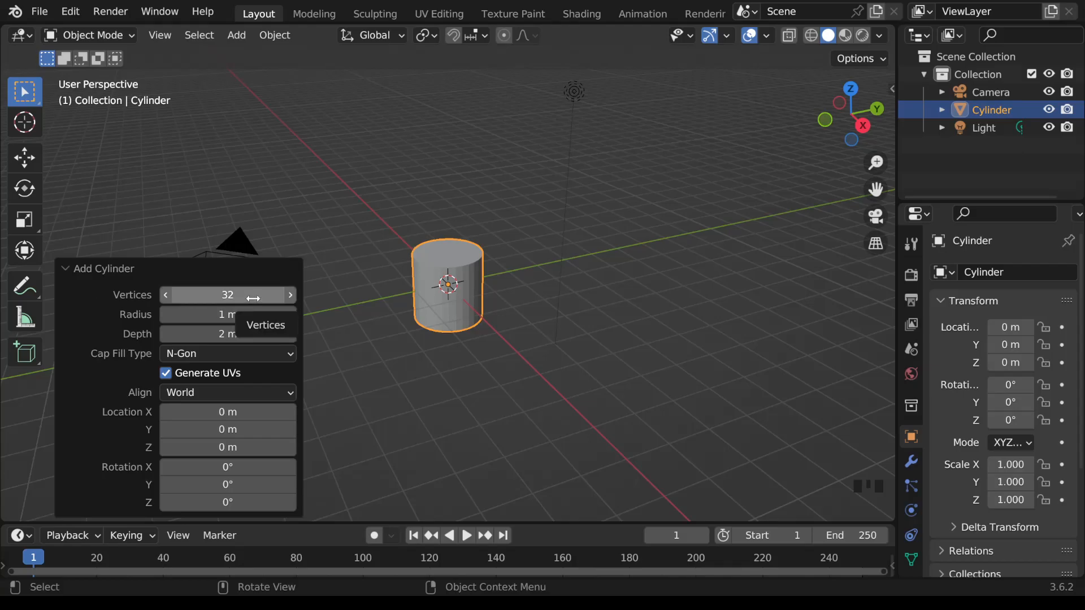
pyautogui.click(293, 354)
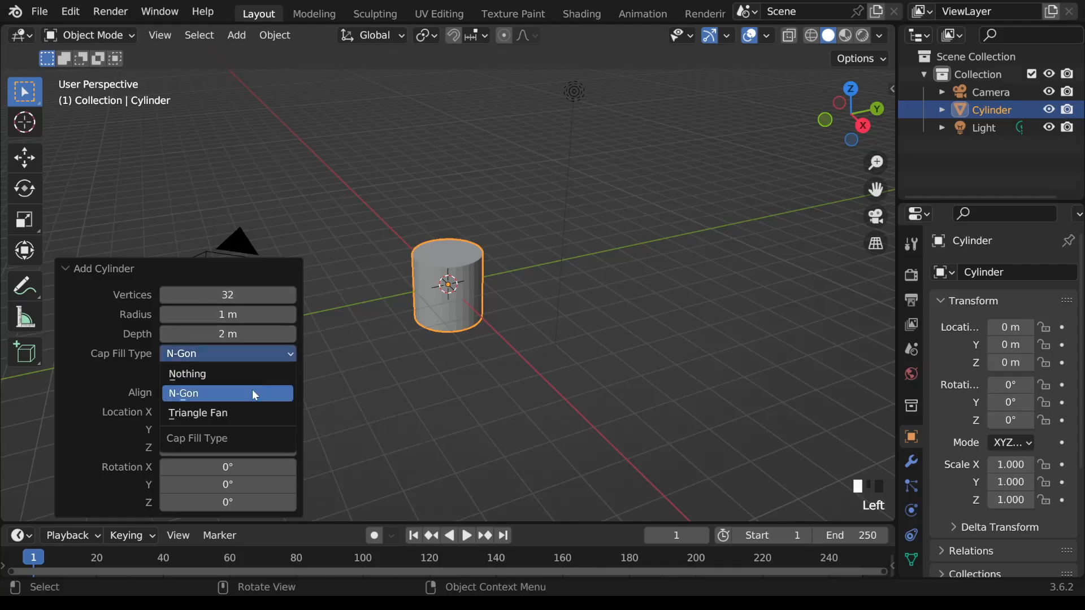
pyautogui.click(104, 378)
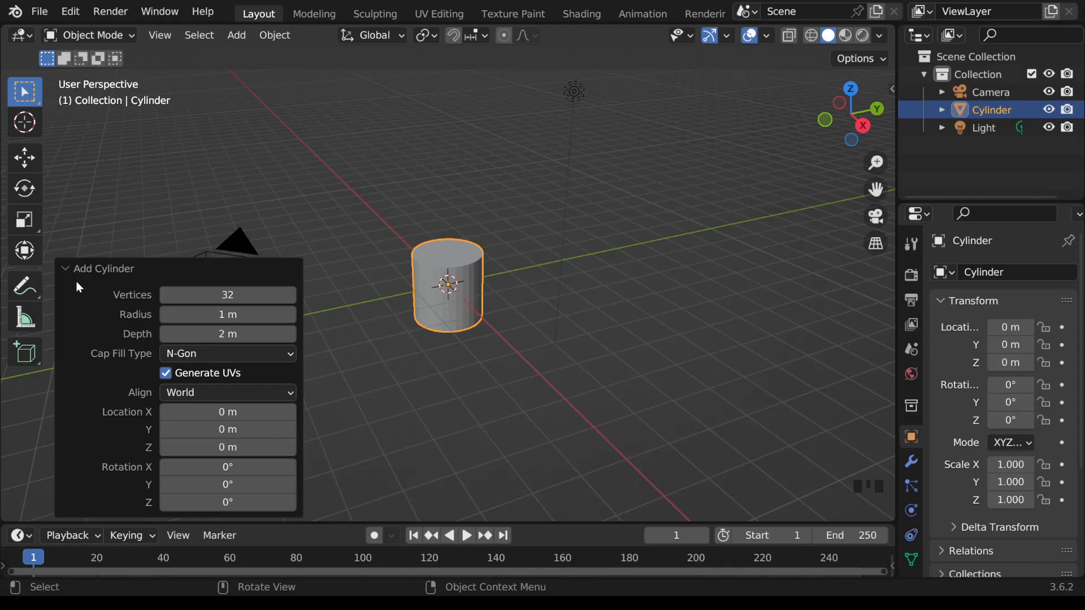
pyautogui.click(66, 269)
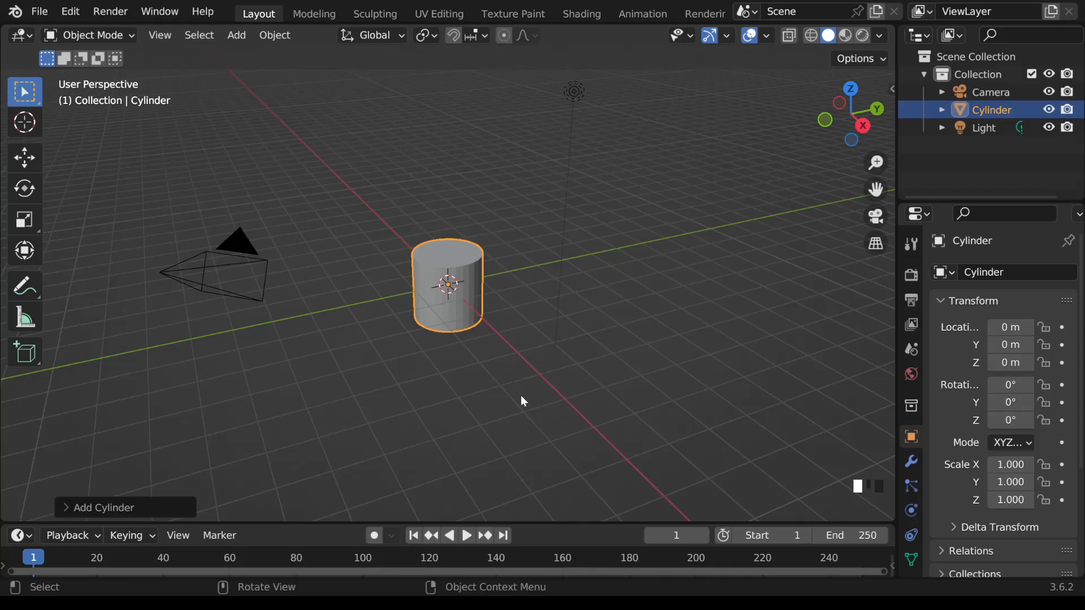
# Step: Enable the Move object gizmo in the viewport so the cylinder can be moved along its axes
pyautogui.click(728, 36)
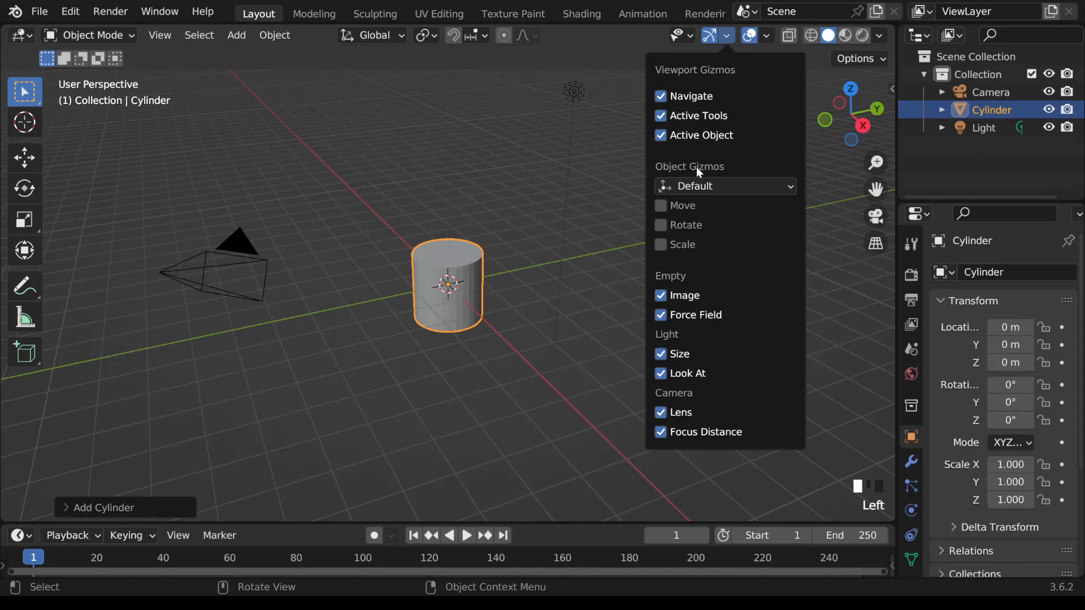
pyautogui.click(659, 208)
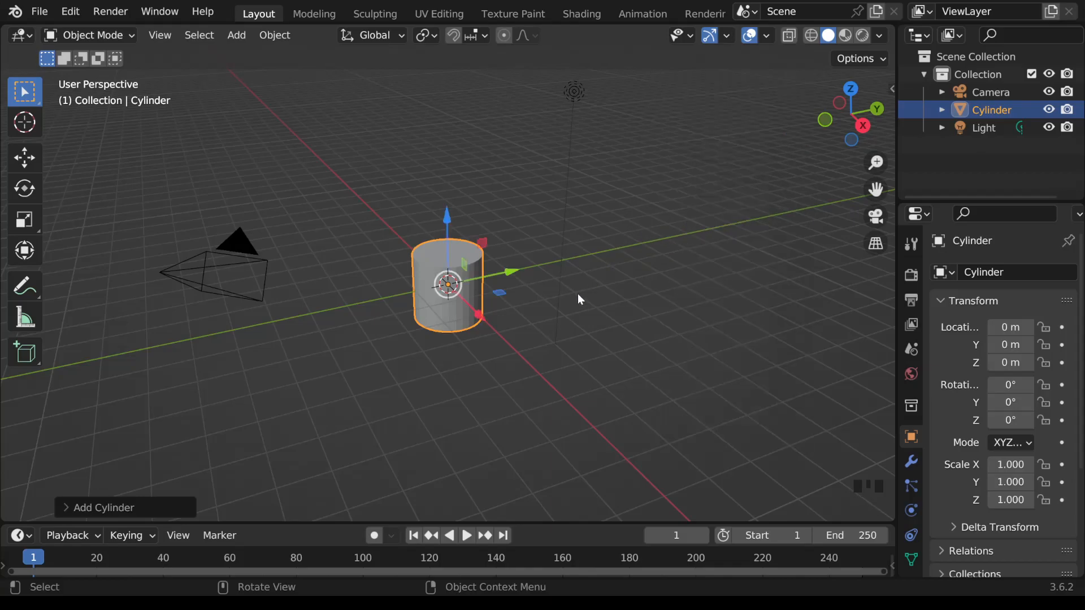
pyautogui.moveTo(671, 305); pyautogui.dragTo(534, 294, button='middle')
pyautogui.scroll(1, 537, 294)
pyautogui.scroll(1, 537, 293)
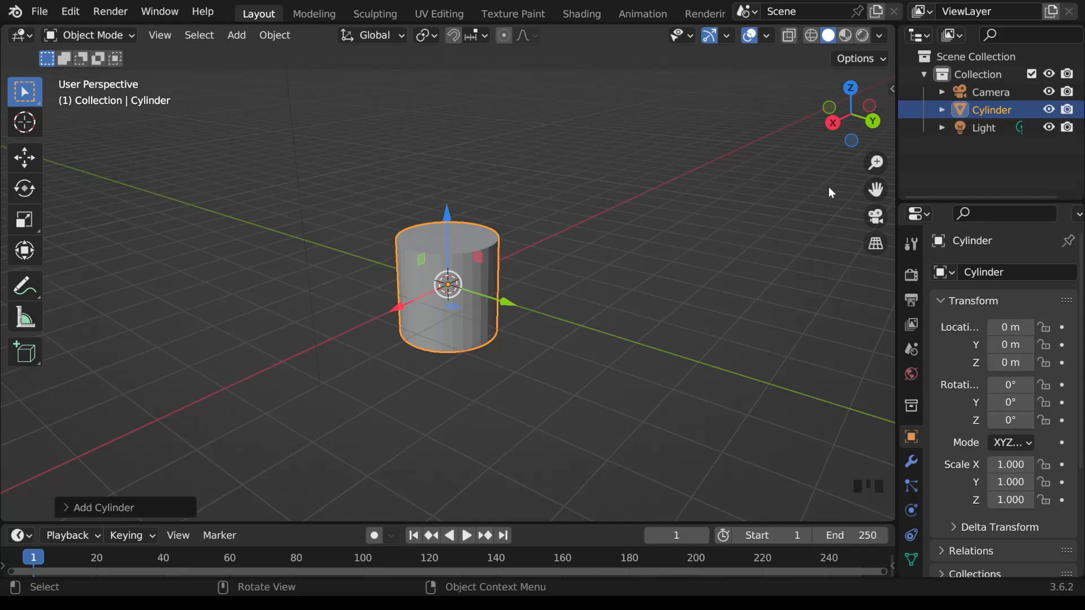
# Step: Inspect the cylinder in the preset orthographic views along the X, Y and Z axes and return to a perspective view
pyautogui.click(834, 129)
pyautogui.click(879, 116)
pyautogui.click(852, 88)
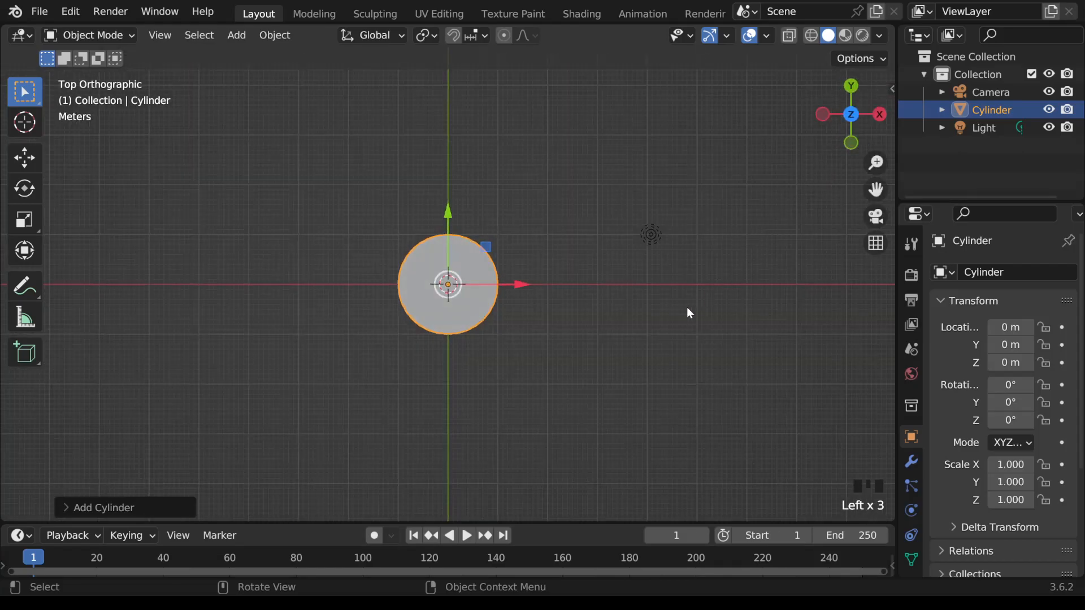
pyautogui.moveTo(677, 328); pyautogui.dragTo(421, 186, button='middle')
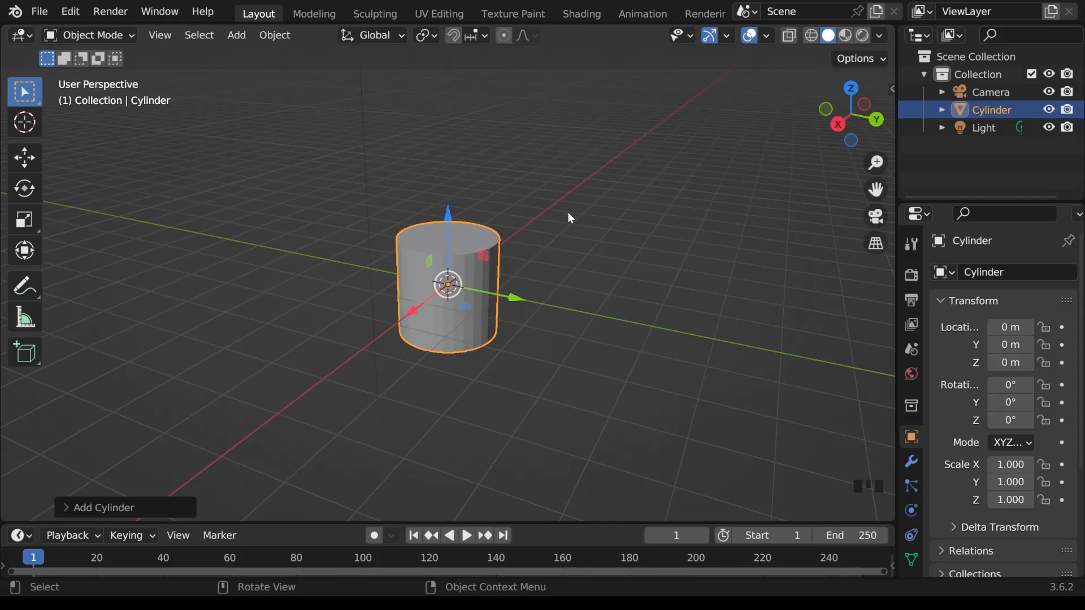
# Step: In the right orthographic view, raise the cylinder about 1.03 m along Z so its base sits at ground level
pyautogui.moveTo(449, 215); pyautogui.dragTo(456, 170)
pyautogui.rightClick(455, 171)
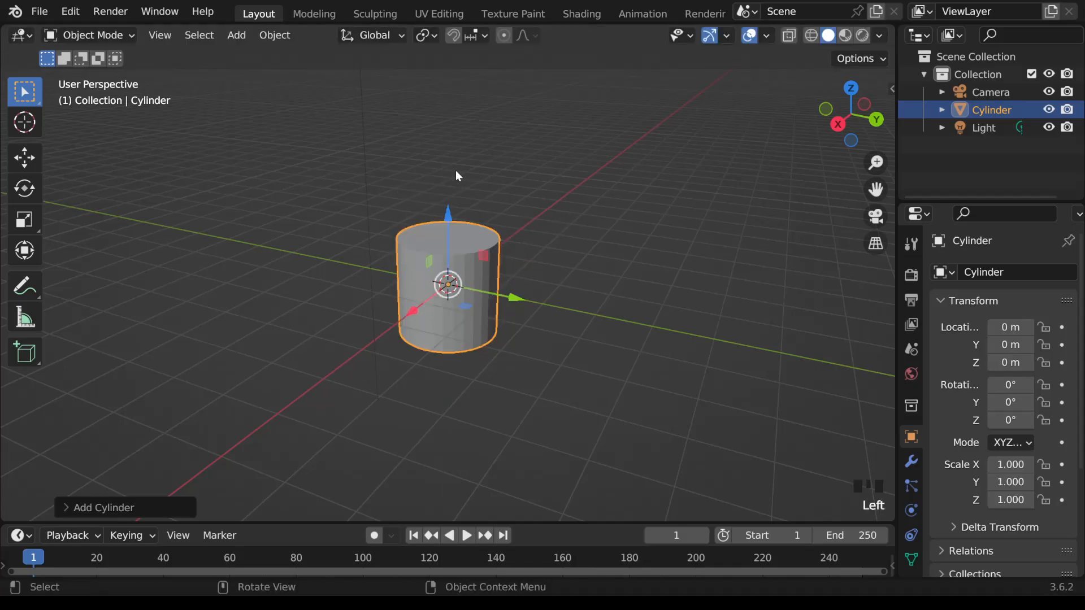
pyautogui.click(843, 124)
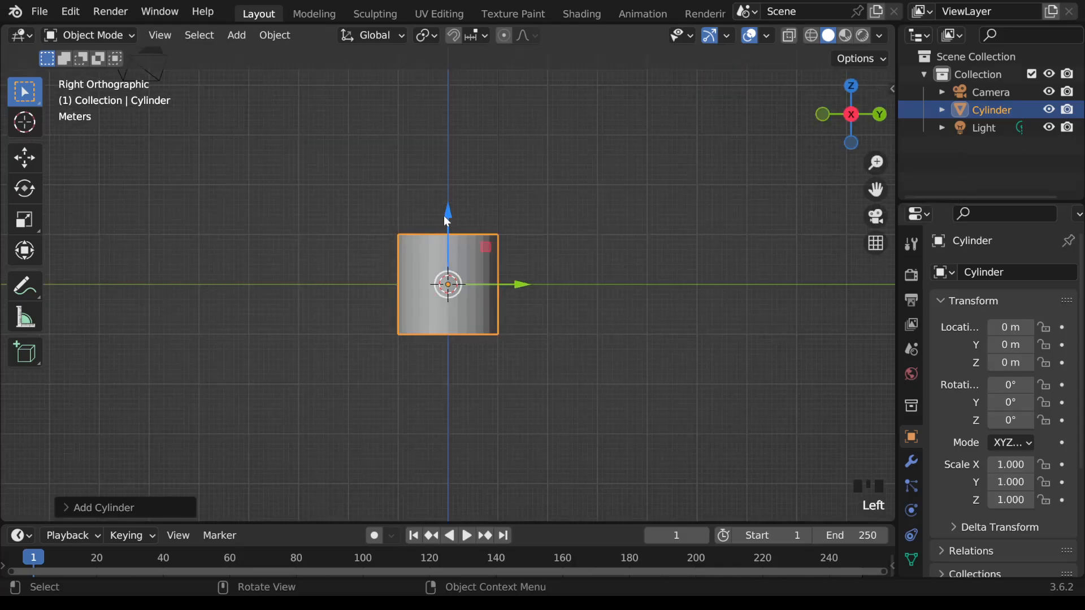
pyautogui.moveTo(447, 217); pyautogui.dragTo(461, 161)
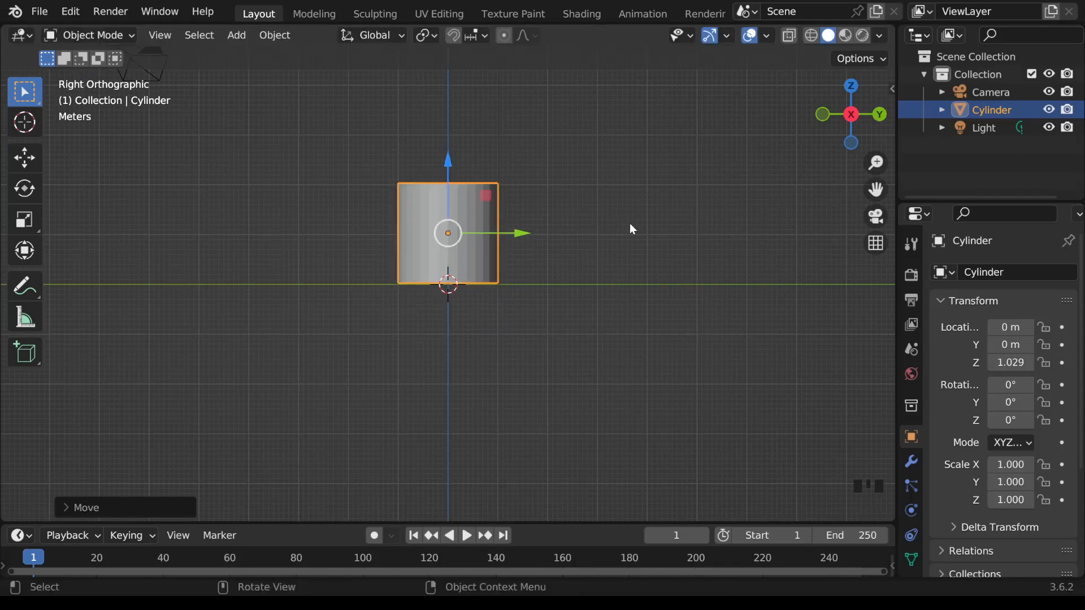
pyautogui.moveTo(661, 228); pyautogui.dragTo(568, 180, button='middle')
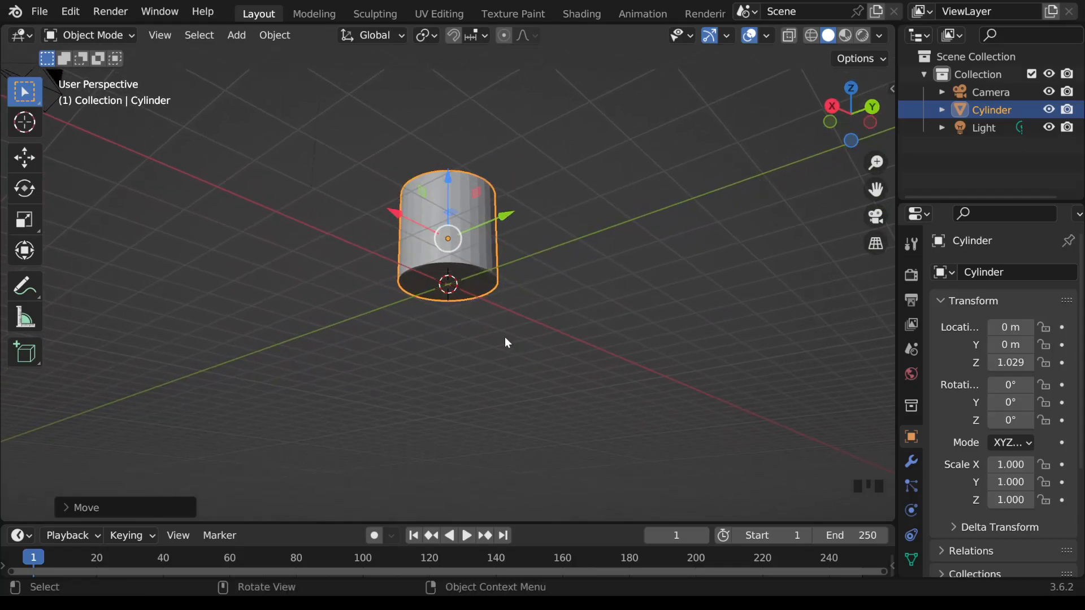
pyautogui.moveTo(564, 264); pyautogui.dragTo(563, 353, button='middle')
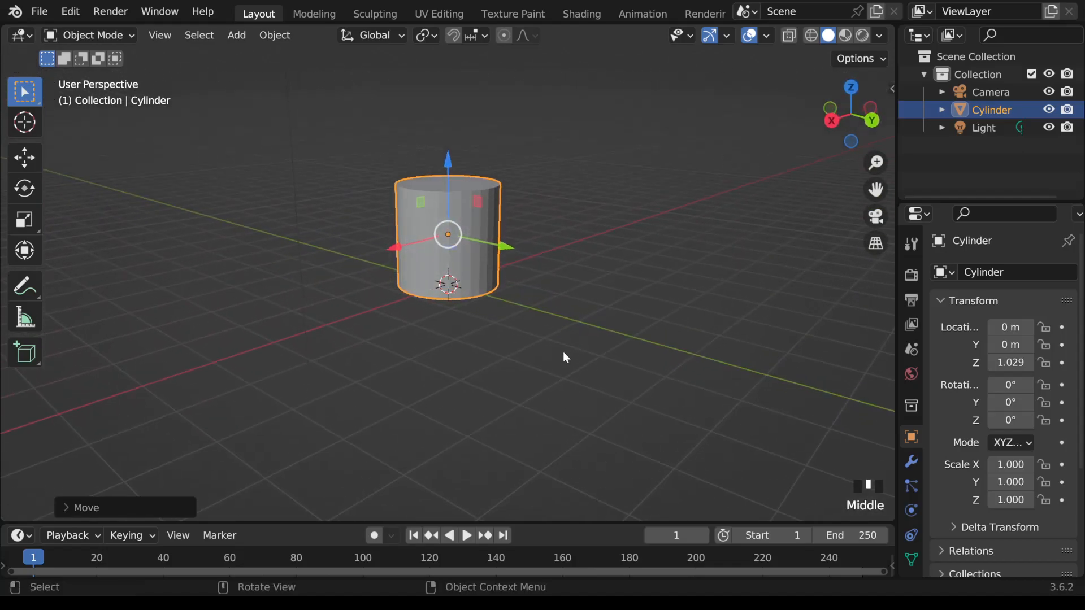
pyautogui.scroll(3, 574, 340)
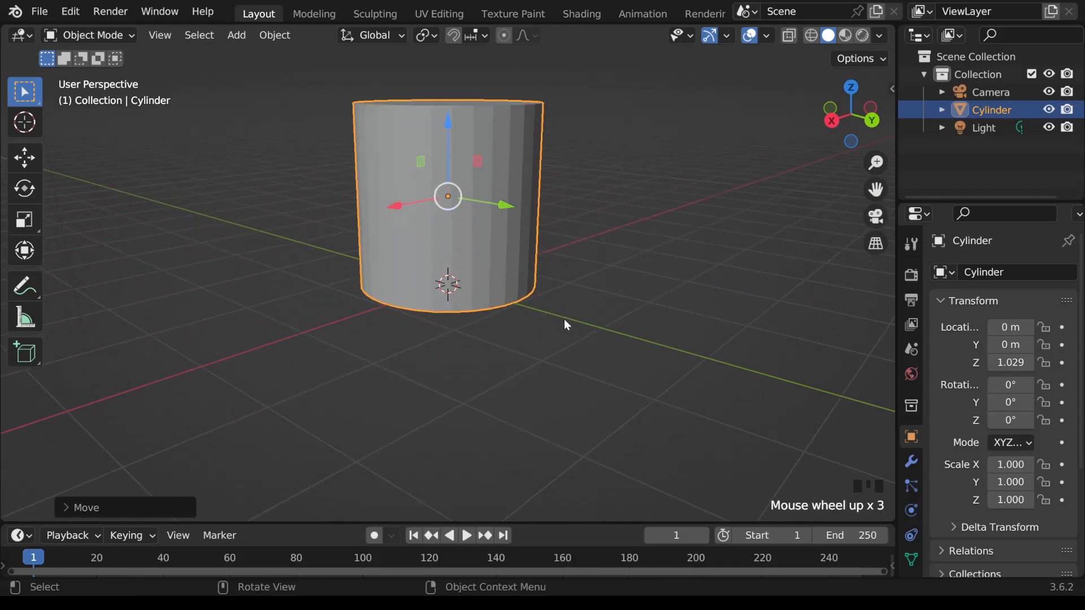
pyautogui.scroll(-4, 564, 320)
pyautogui.scroll(3, 564, 319)
pyautogui.scroll(-1, 564, 319)
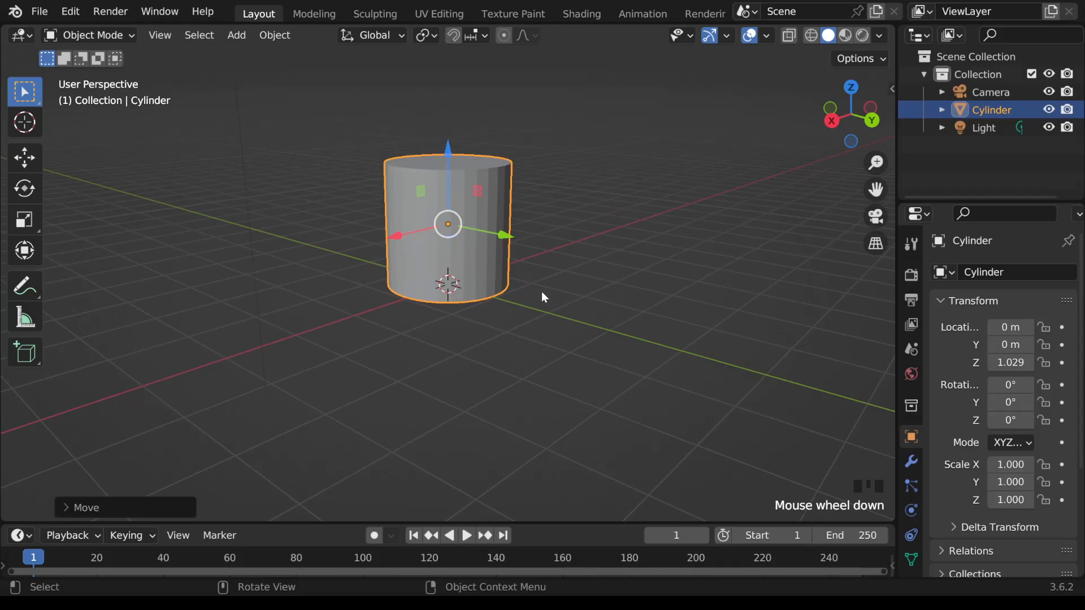
pyautogui.keyDown('shift'); pyautogui.moveTo(541, 291); pyautogui.dragTo(648, 342, button='middle'); pyautogui.keyUp('shift')
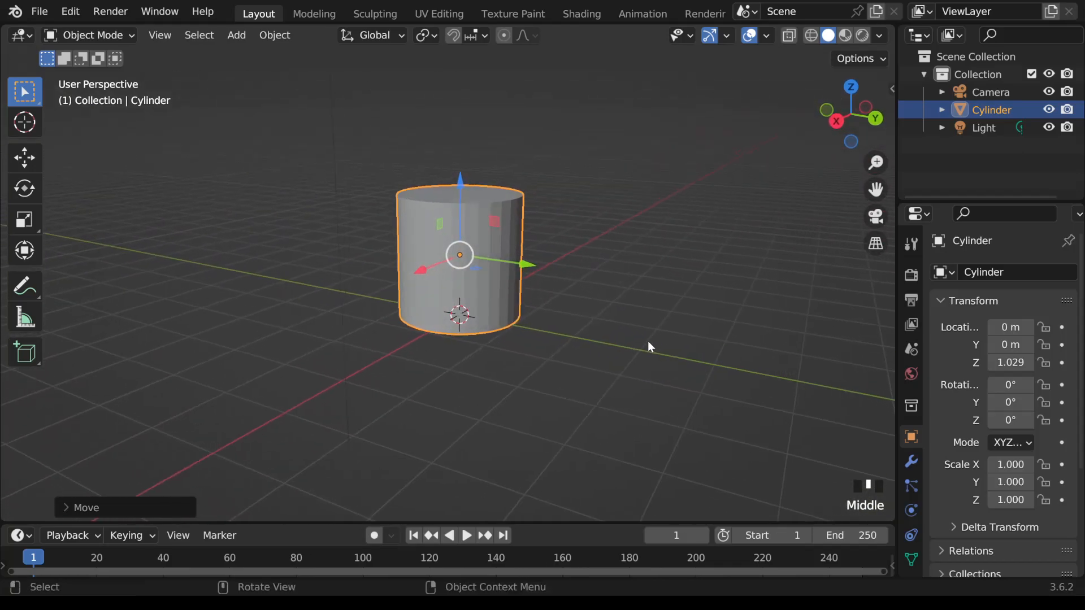
pyautogui.scroll(1, 648, 341)
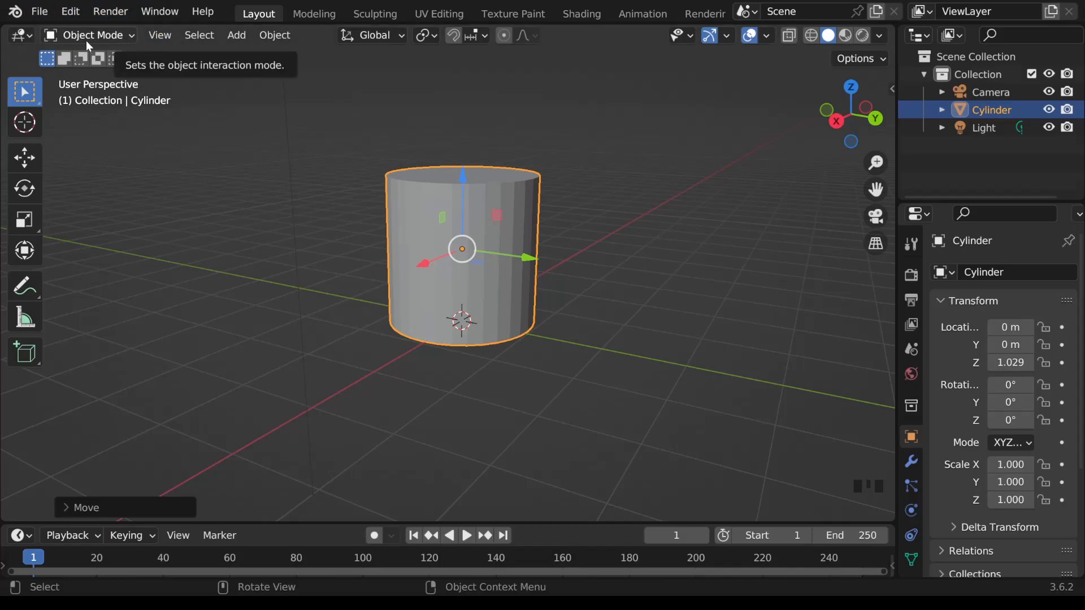
# Step: Toggle the cylinder between Object Mode and Edit Mode, finishing in Object Mode
pyautogui.click(131, 35)
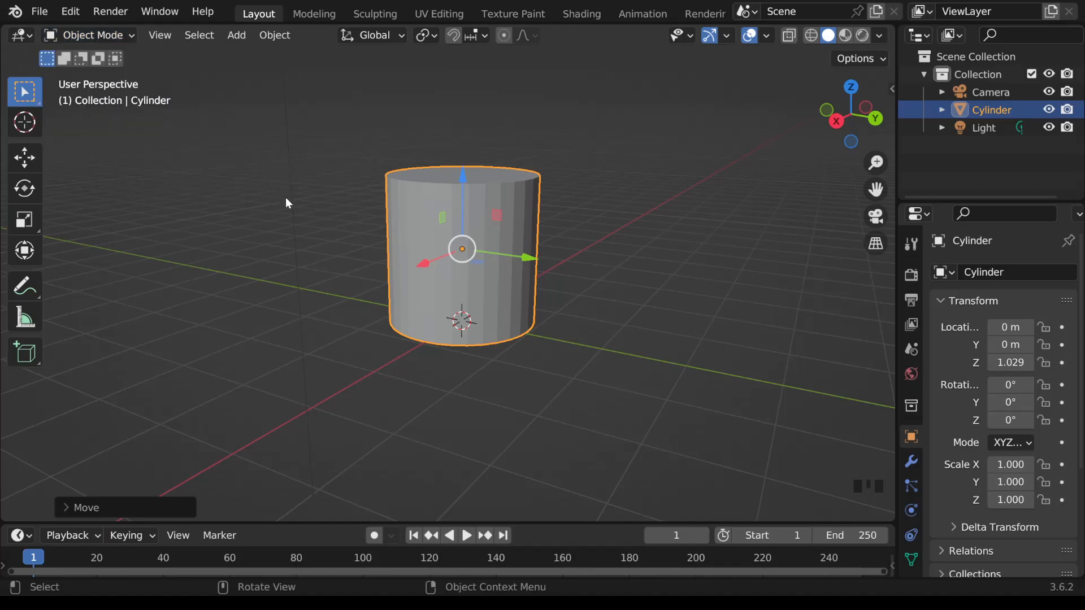
pyautogui.press('Tab')
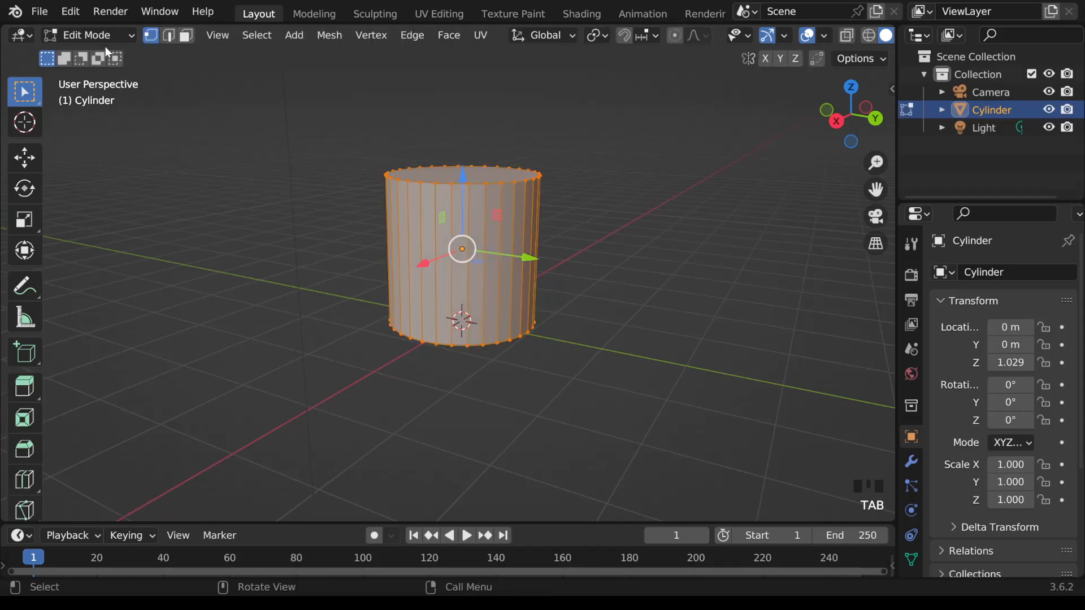
pyautogui.press('Tab')
pyautogui.press('Tab')
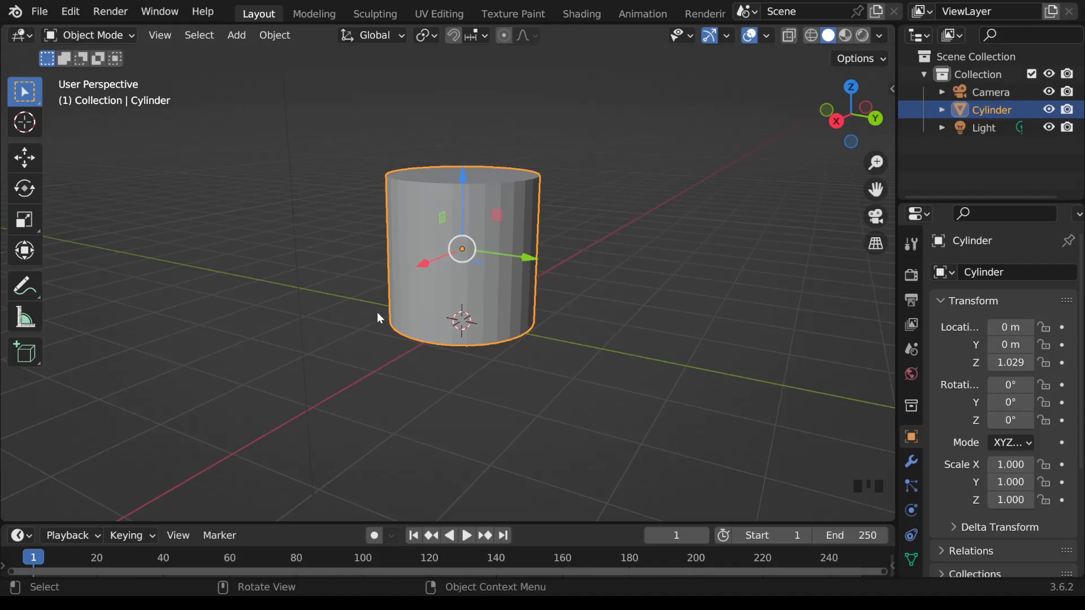
# Step: Turn on X-ray display in solid shading to see through the cylinder
pyautogui.moveTo(622, 282); pyautogui.dragTo(547, 305, button='middle')
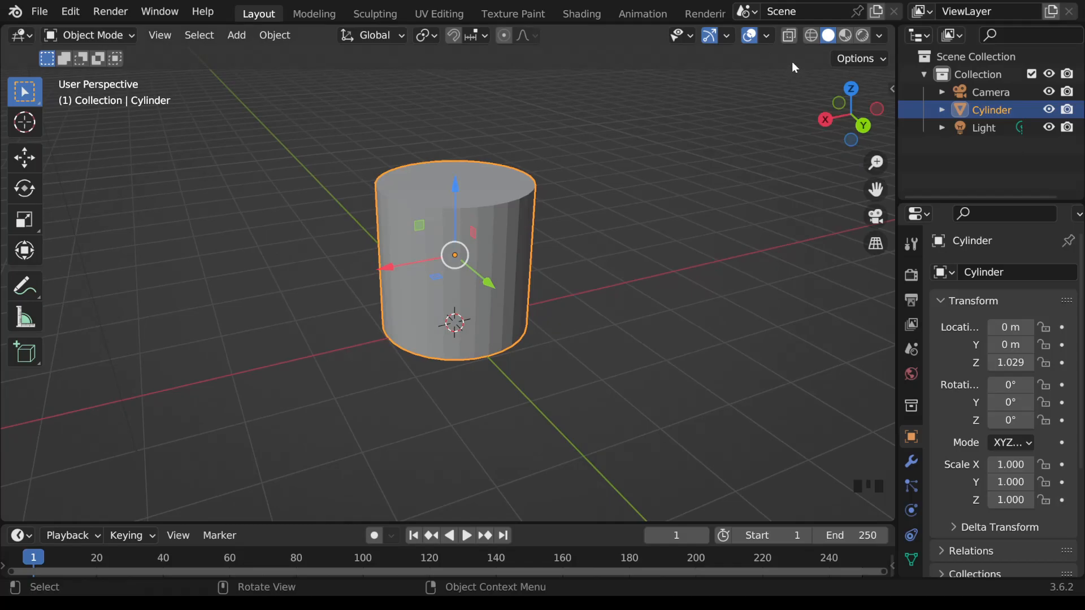
pyautogui.click(790, 41)
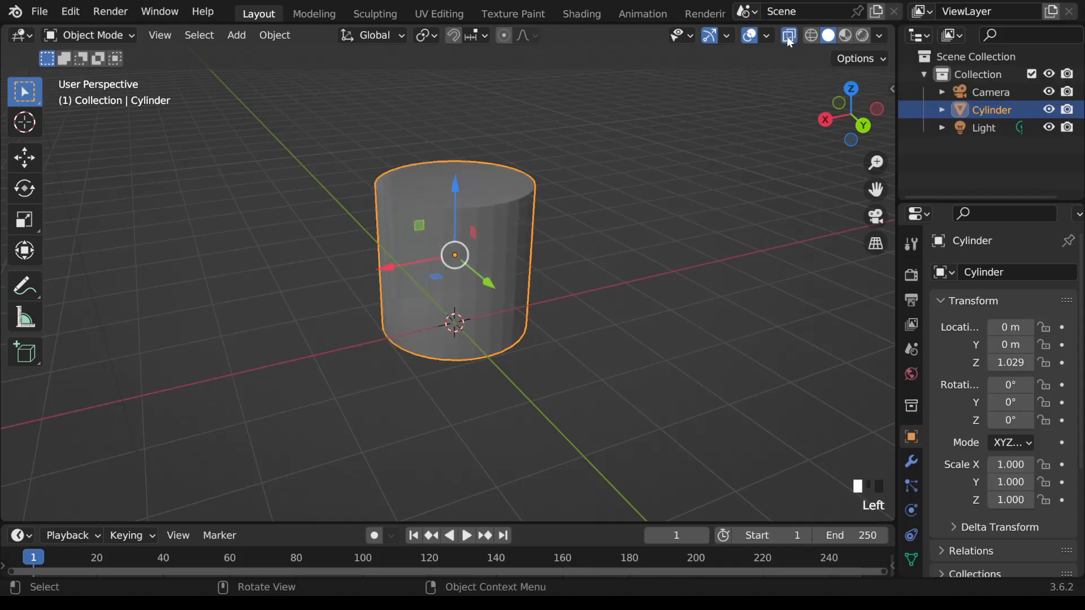
pyautogui.moveTo(625, 178); pyautogui.dragTo(689, 202, button='middle')
pyautogui.scroll(2, 658, 195)
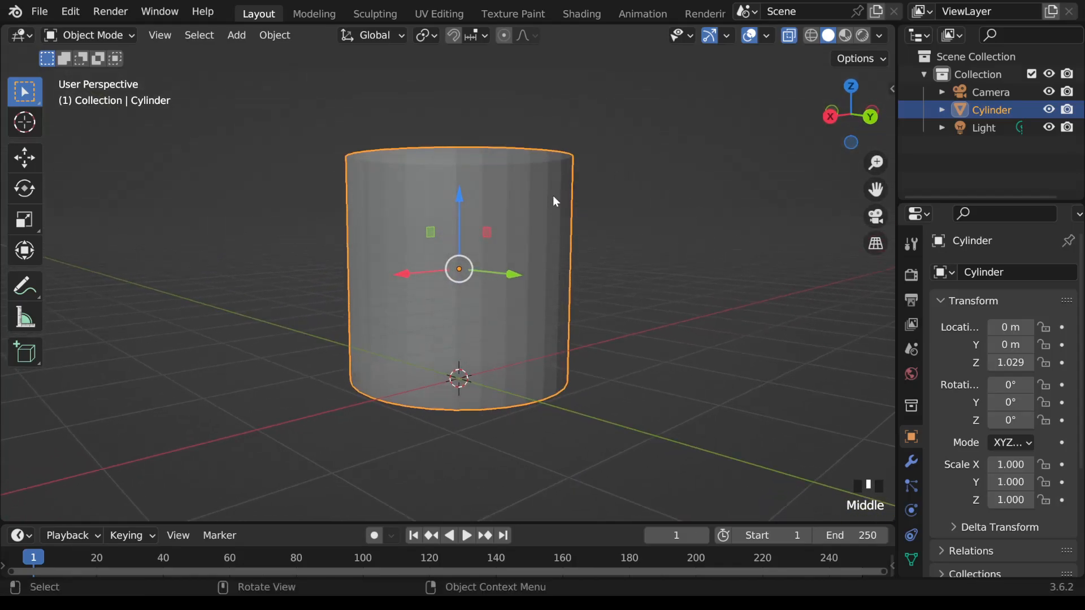
# Step: Compare the cylinder in wireframe shading with and without X-ray, and restore solid shading with X-ray on
pyautogui.click(811, 35)
pyautogui.moveTo(736, 182)
pyautogui.mouseDown(button='middle')
pyautogui.moveTo(658, 193)
pyautogui.moveTo(732, 192)
pyautogui.mouseUp(button='middle')
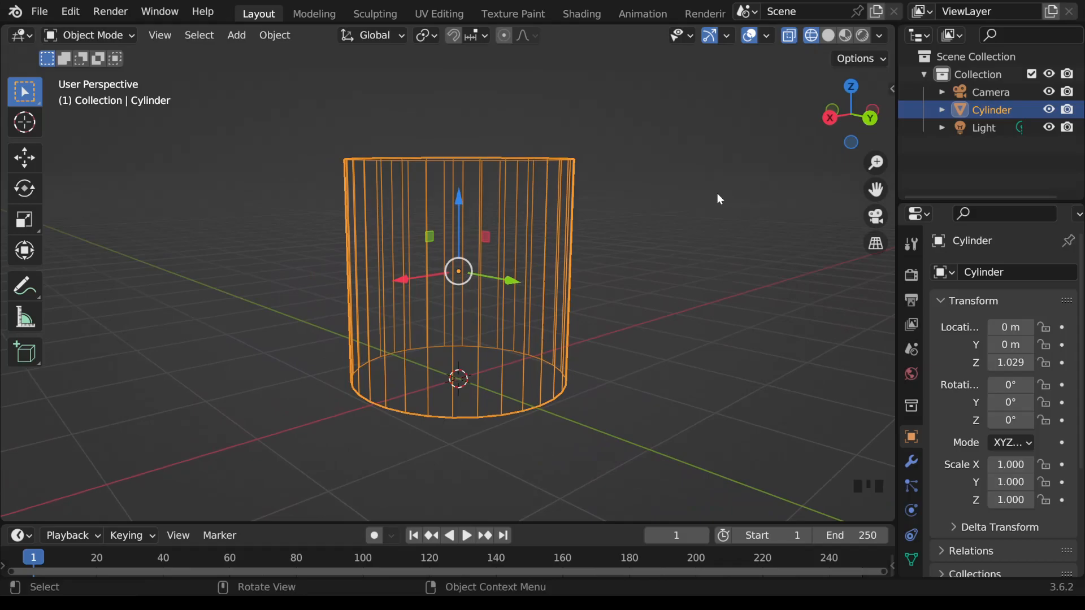
pyautogui.click(791, 38)
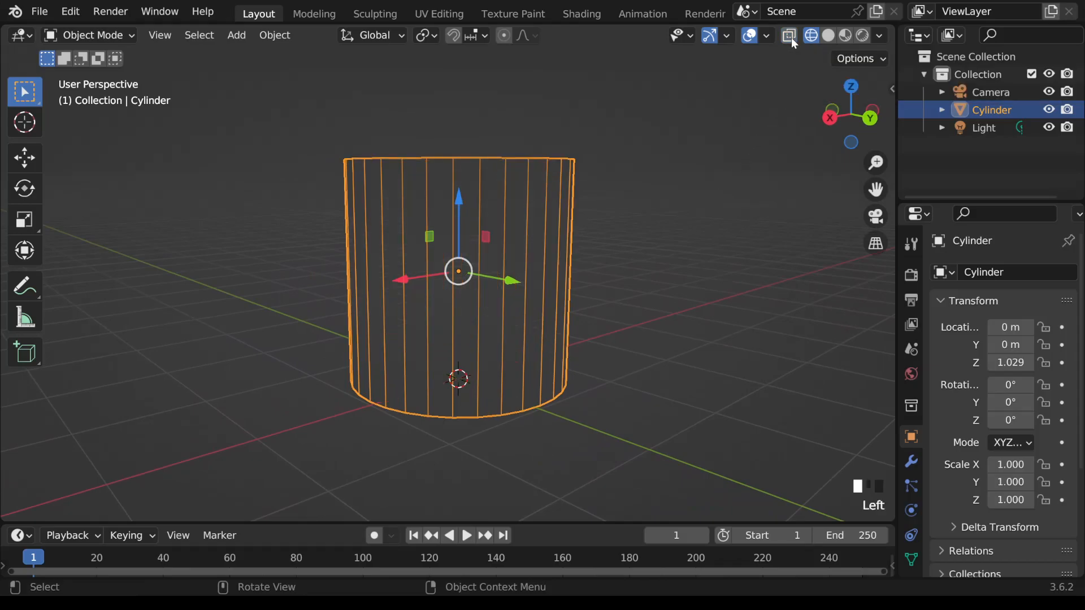
pyautogui.moveTo(682, 200)
pyautogui.mouseDown(button='middle')
pyautogui.moveTo(625, 203)
pyautogui.moveTo(689, 198)
pyautogui.mouseUp(button='middle')
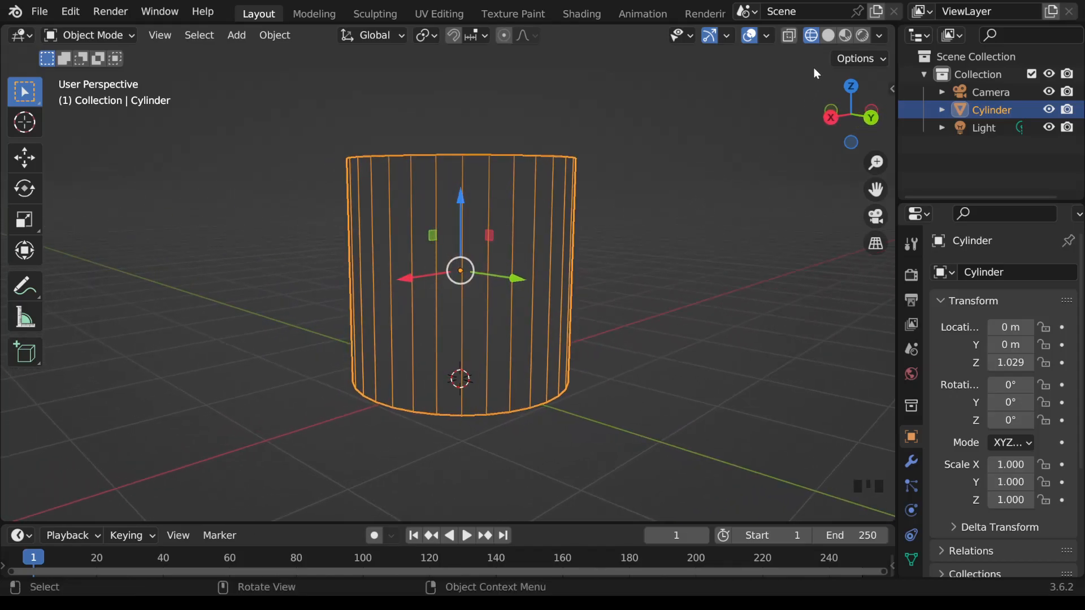
pyautogui.click(828, 36)
pyautogui.click(792, 37)
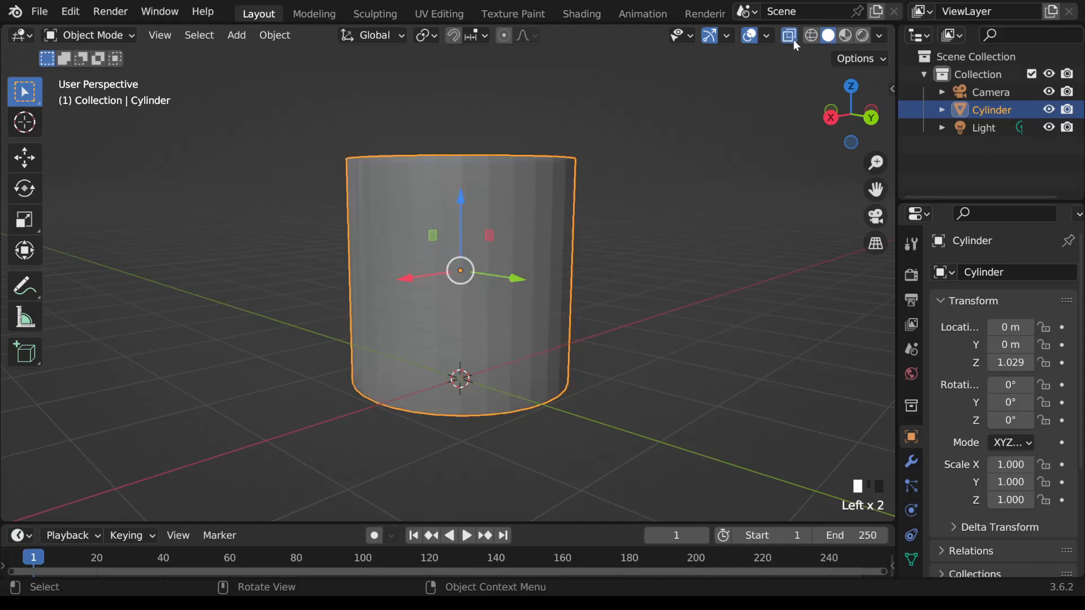
# Step: Enter Edit Mode on the cylinder and select individual vertices one after another along the front of its top rim
pyautogui.moveTo(716, 182); pyautogui.dragTo(711, 217, button='middle')
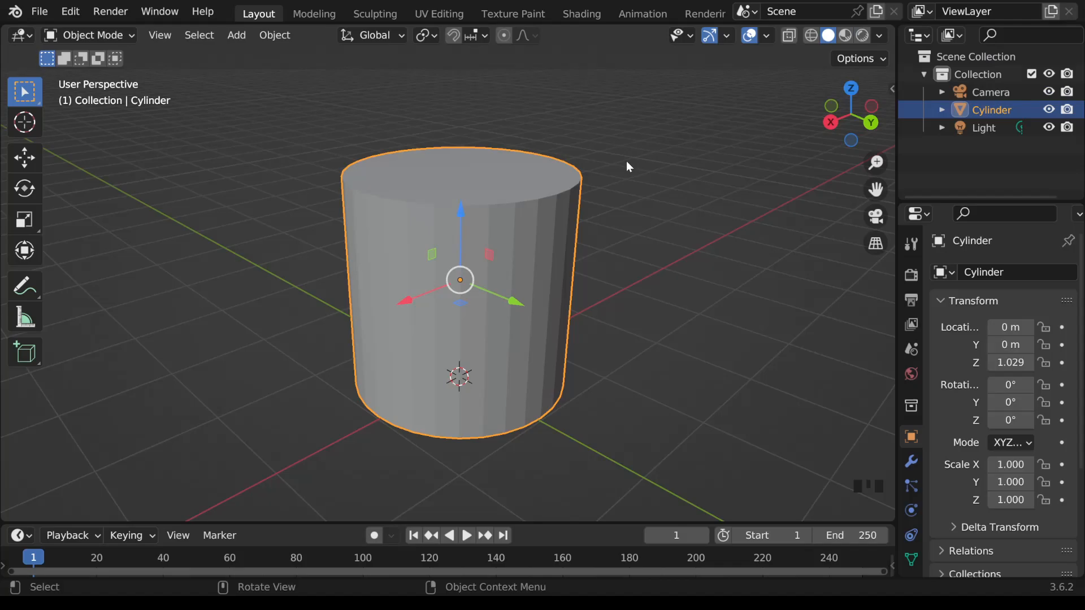
pyautogui.press('Tab')
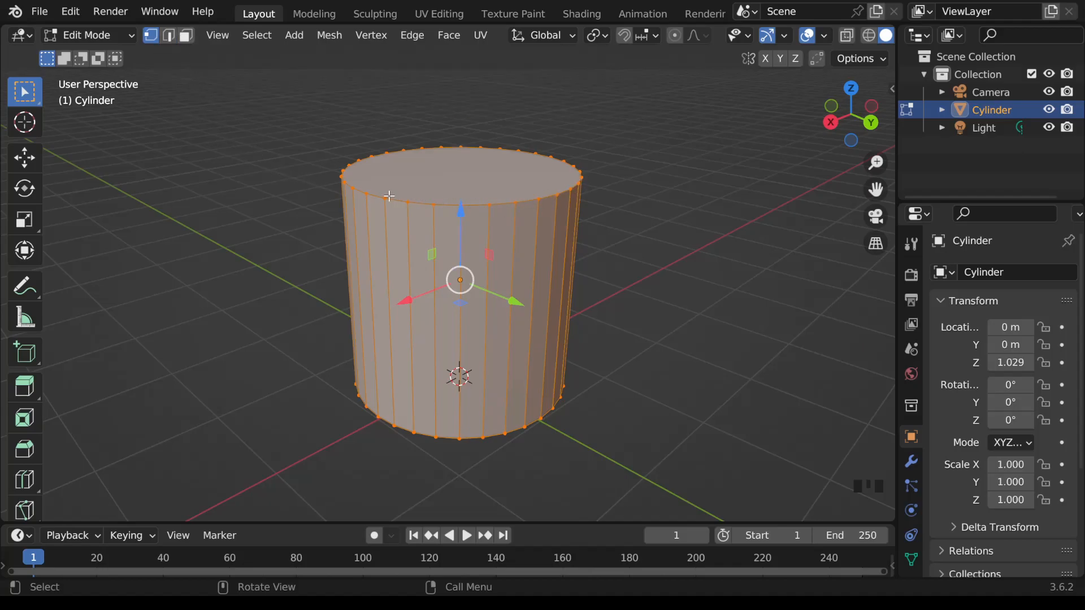
pyautogui.click(367, 194)
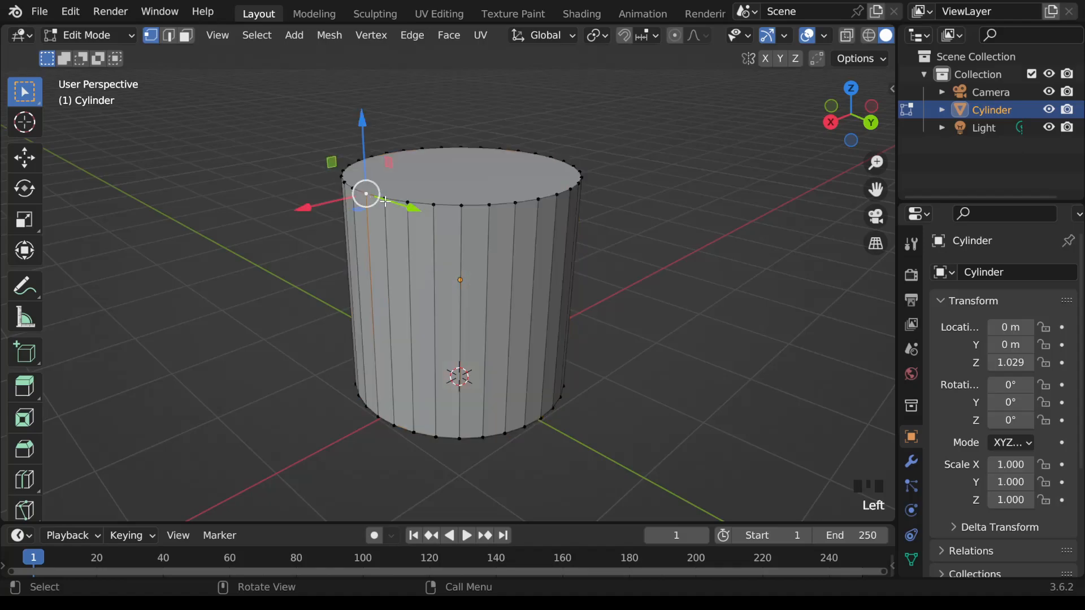
pyautogui.click(385, 200)
pyautogui.click(407, 202)
pyautogui.click(433, 204)
pyautogui.click(461, 206)
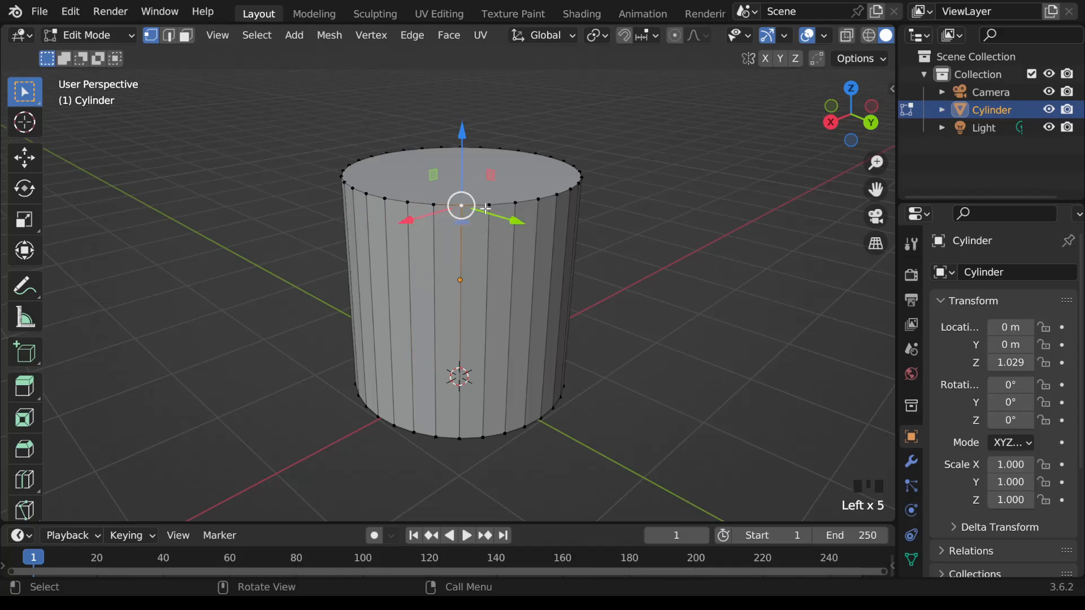
# Step: Select six adjacent vertices on the front of the top rim, move them outward along Y, and undo the move
pyautogui.click(440, 215)
pyautogui.click(410, 204)
pyautogui.keyDown('shift'); pyautogui.click(434, 204); pyautogui.keyUp('shift')
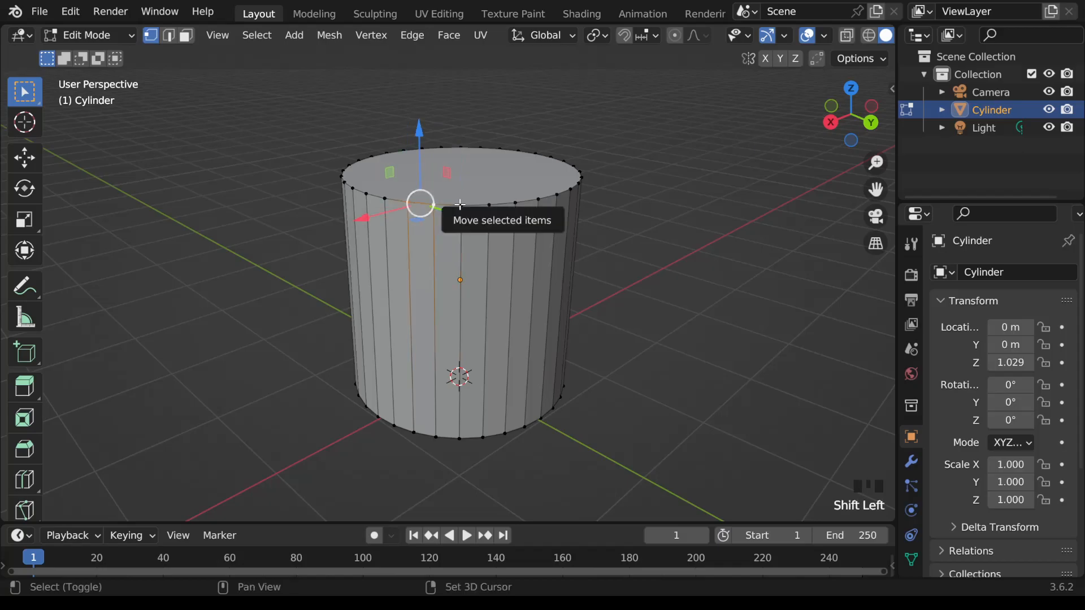
pyautogui.keyDown('shift'); pyautogui.click(459, 204); pyautogui.keyUp('shift')
pyautogui.keyDown('shift'); pyautogui.click(489, 205); pyautogui.keyUp('shift')
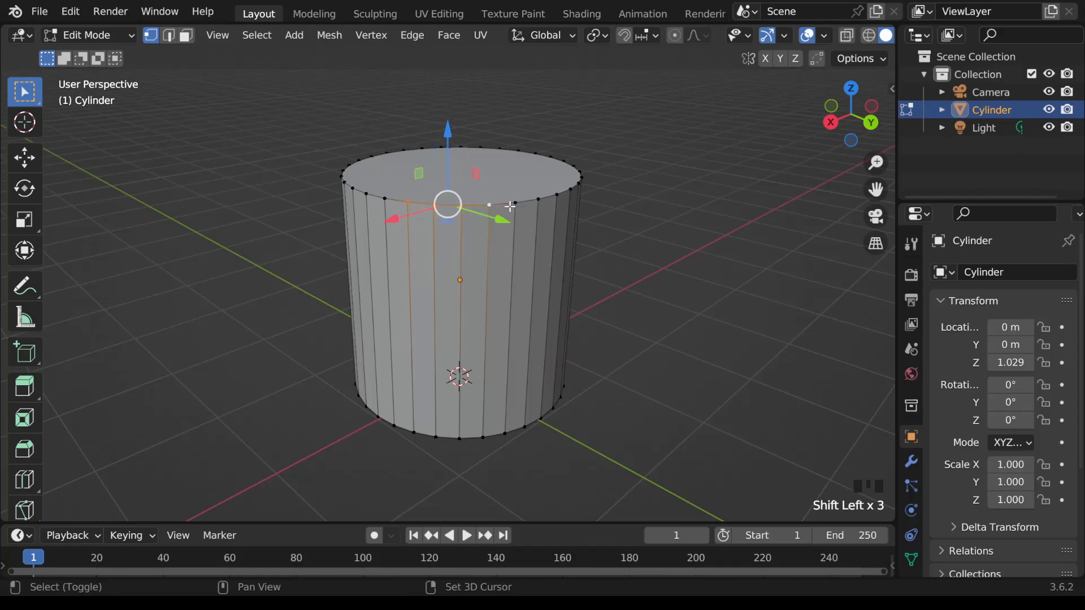
pyautogui.keyDown('shift'); pyautogui.click(514, 203); pyautogui.keyUp('shift')
pyautogui.keyDown('shift'); pyautogui.click(539, 201); pyautogui.keyUp('shift')
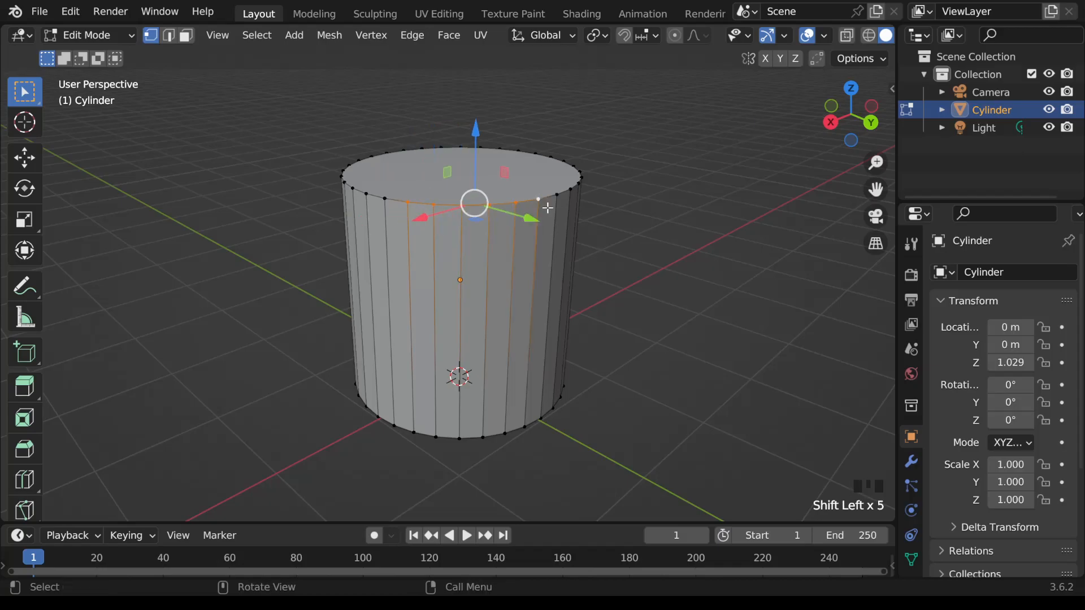
pyautogui.moveTo(530, 221); pyautogui.dragTo(661, 316)
pyautogui.scroll(-3, 713, 242)
pyautogui.moveTo(713, 242); pyautogui.dragTo(681, 271, button='middle')
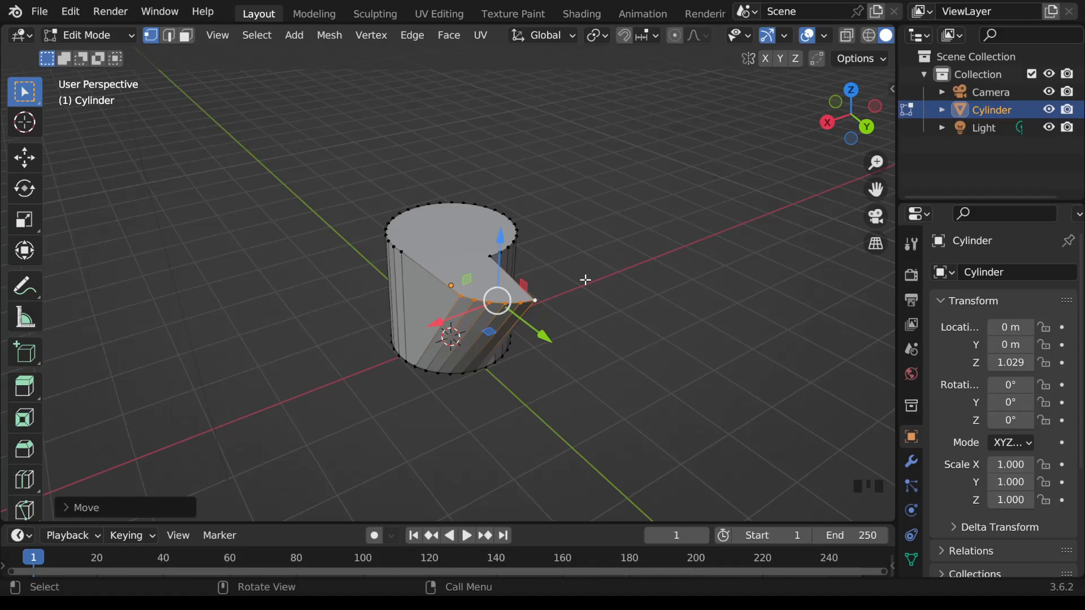
pyautogui.hotkey('ctrl', 'z')
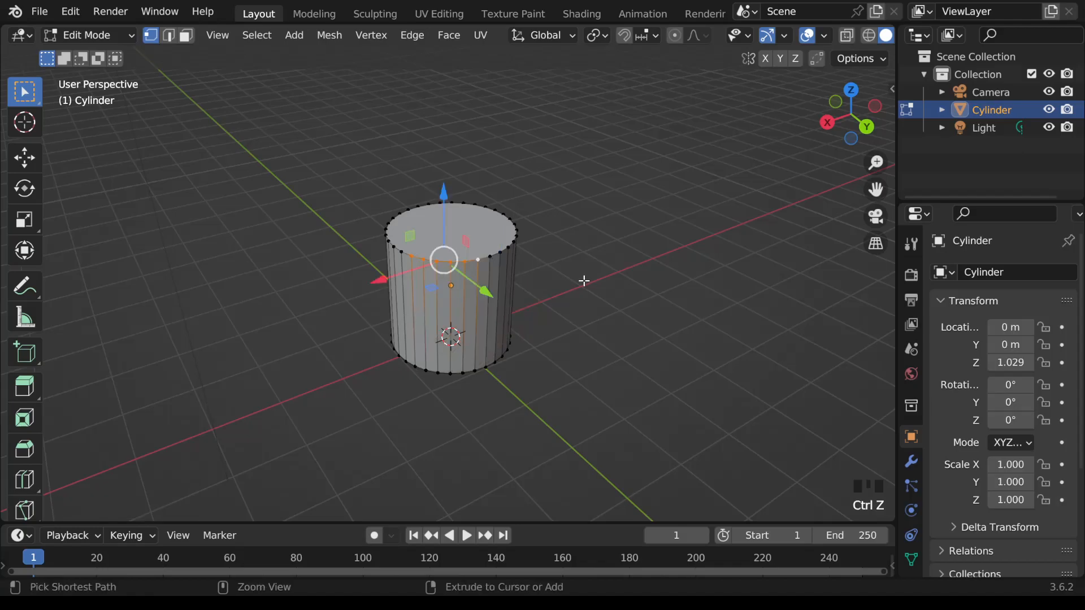
pyautogui.moveTo(571, 283); pyautogui.dragTo(596, 259, button='middle')
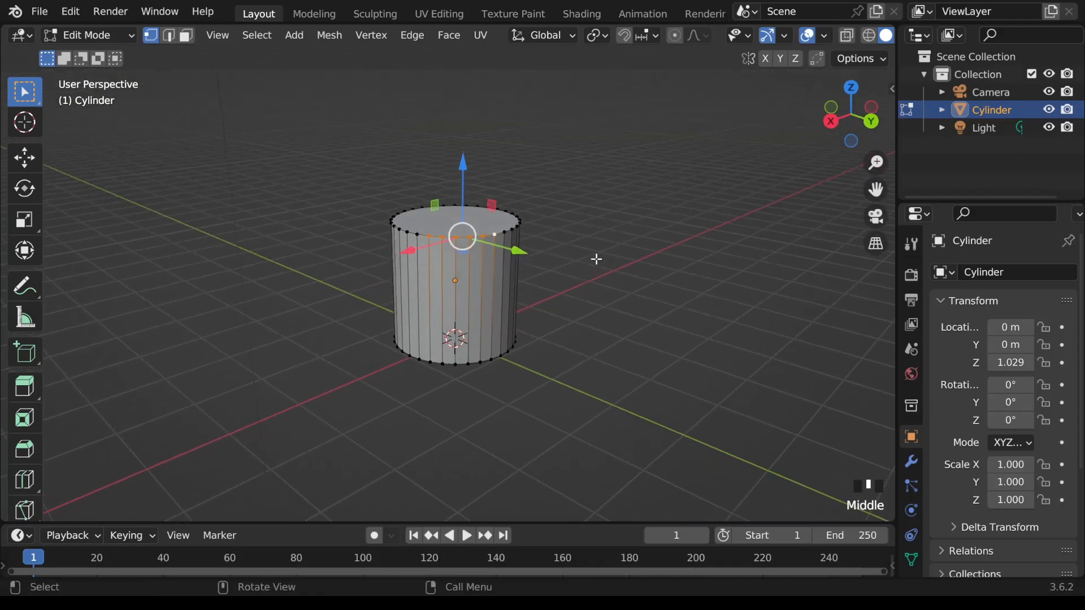
pyautogui.scroll(2, 596, 259)
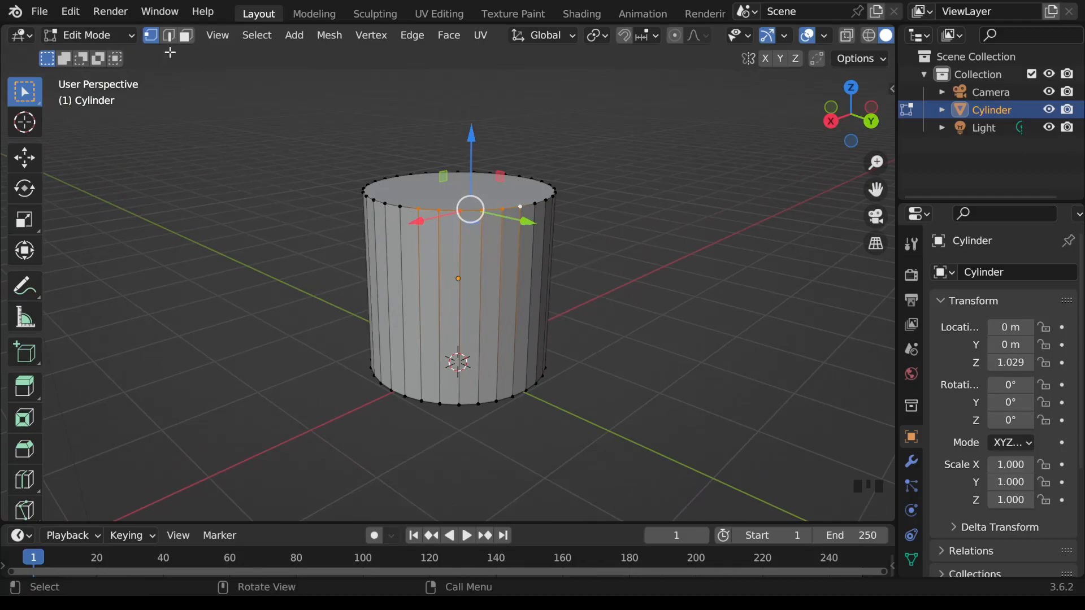
# Step: In edge select mode, select three adjacent vertical side edges, move them outward along Y, and undo the move
pyautogui.click(169, 36)
pyautogui.moveTo(606, 221); pyautogui.dragTo(591, 256, button='middle')
pyautogui.click(481, 281)
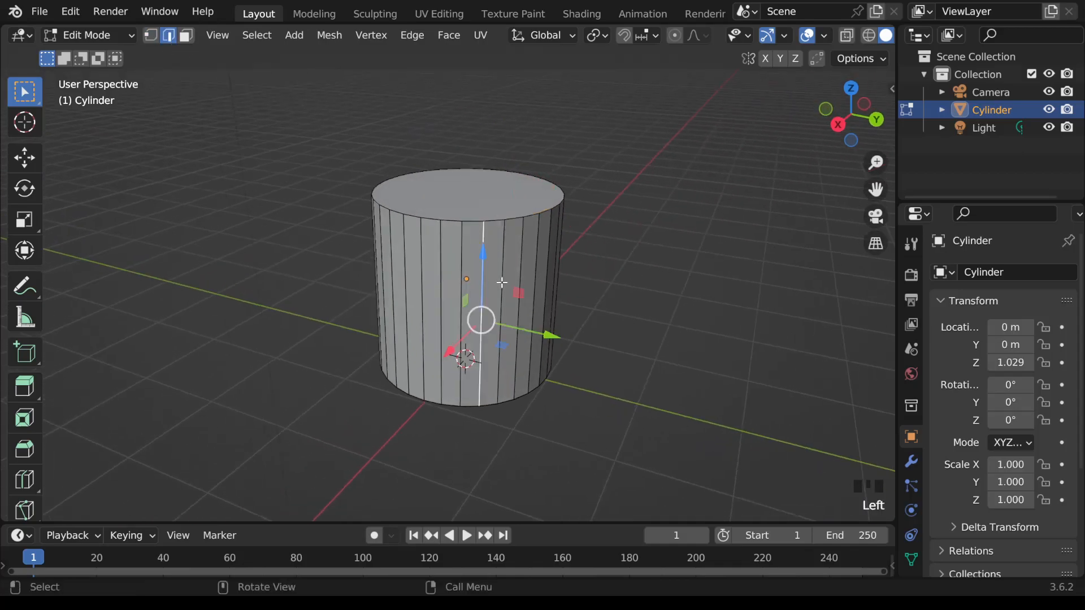
pyautogui.click(502, 282)
pyautogui.keyDown('shift'); pyautogui.click(520, 275); pyautogui.keyUp('shift')
pyautogui.keyDown('shift'); pyautogui.click(537, 266); pyautogui.keyUp('shift')
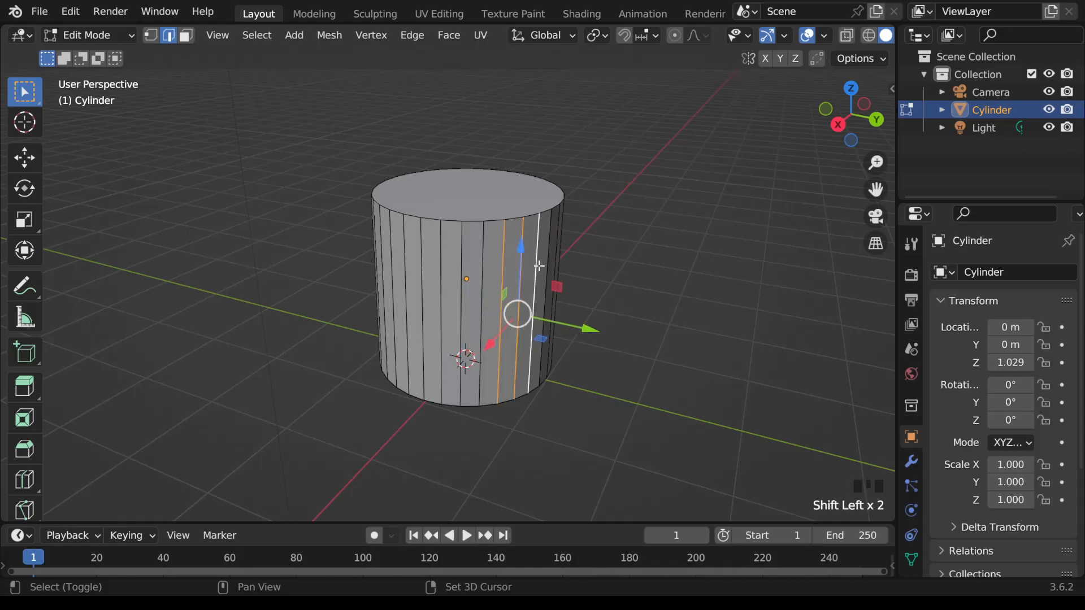
pyautogui.moveTo(588, 327); pyautogui.dragTo(661, 351)
pyautogui.moveTo(660, 351); pyautogui.dragTo(645, 256, button='middle')
pyautogui.hotkey('ctrl', 'z')
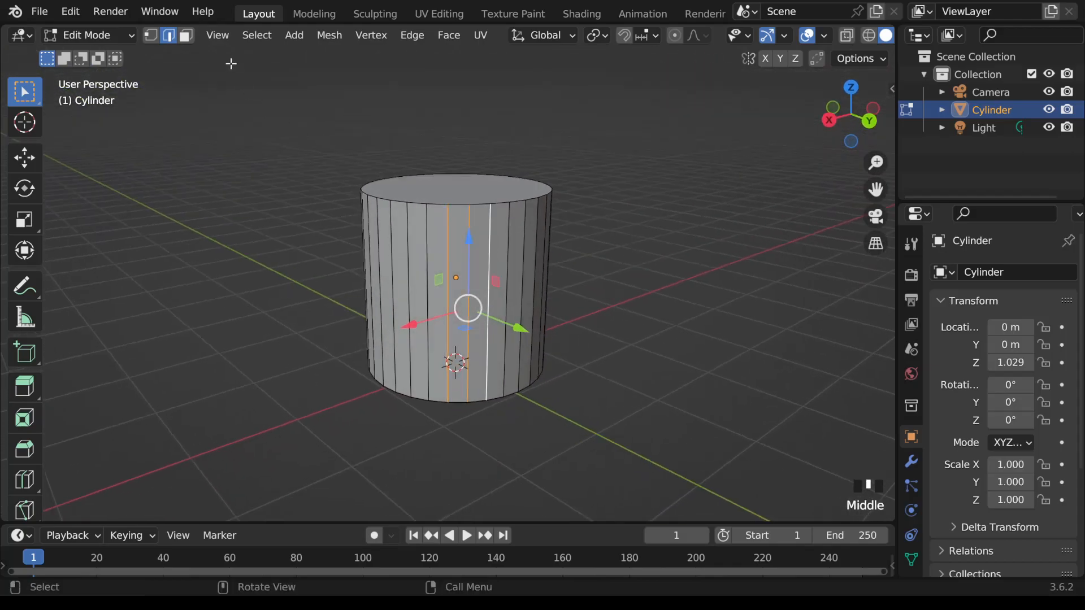
# Step: Switch to face select mode, select four alternating side faces, move them outward along Y, and undo the move
pyautogui.click(186, 36)
pyautogui.click(459, 232)
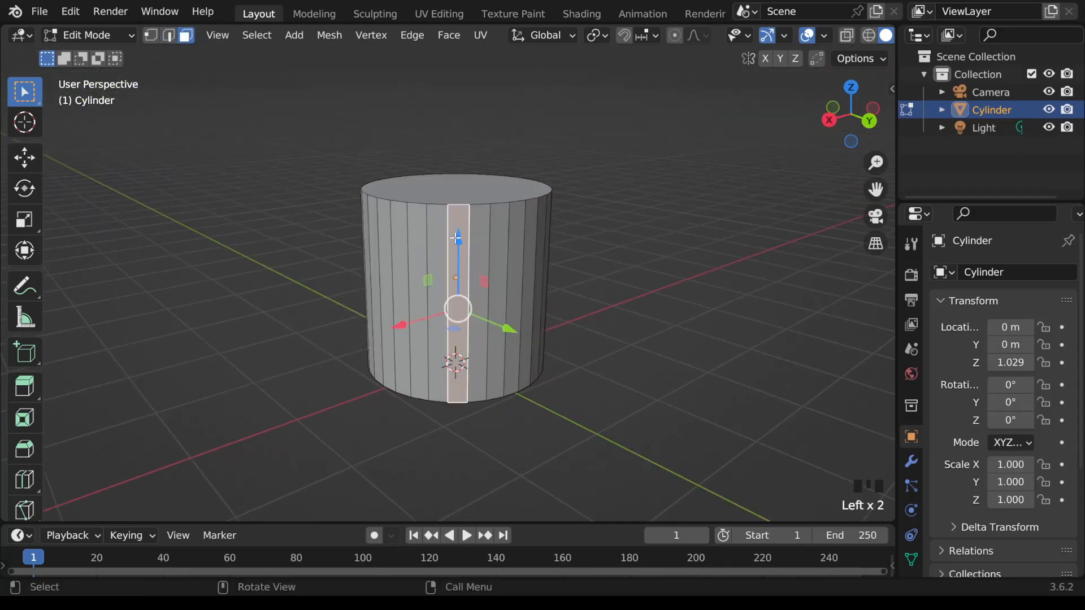
pyautogui.keyDown('shift'); pyautogui.click(421, 245); pyautogui.keyUp('shift')
pyautogui.keyDown('shift'); pyautogui.click(496, 251); pyautogui.keyUp('shift')
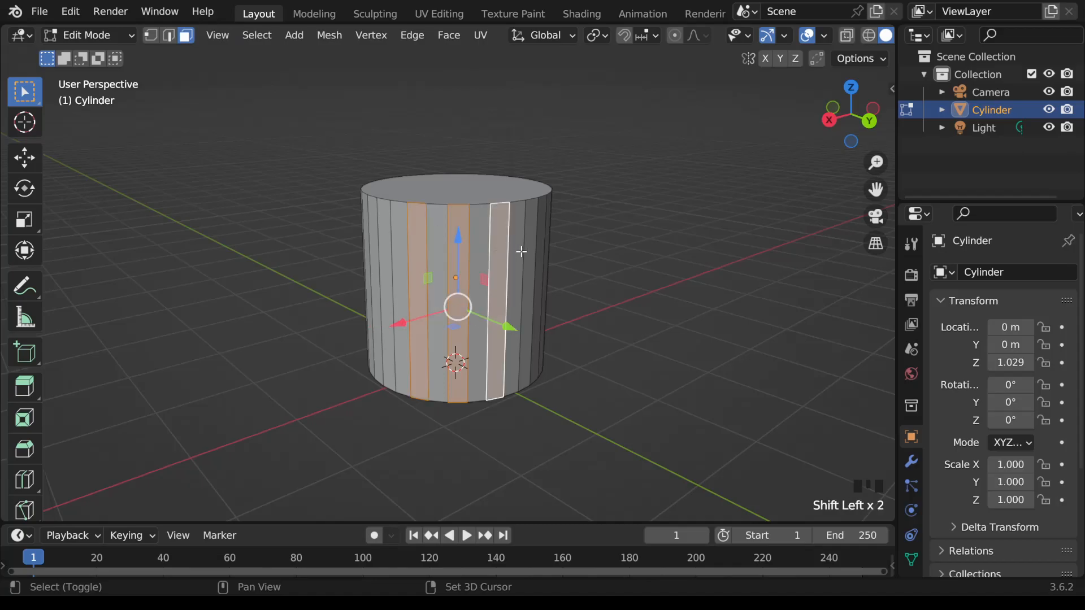
pyautogui.keyDown('shift'); pyautogui.click(526, 249); pyautogui.keyUp('shift')
pyautogui.moveTo(526, 249); pyautogui.dragTo(588, 371, button='middle')
pyautogui.moveTo(601, 369)
pyautogui.mouseDown()
pyautogui.moveTo(677, 407)
pyautogui.moveTo(615, 379)
pyautogui.mouseUp()
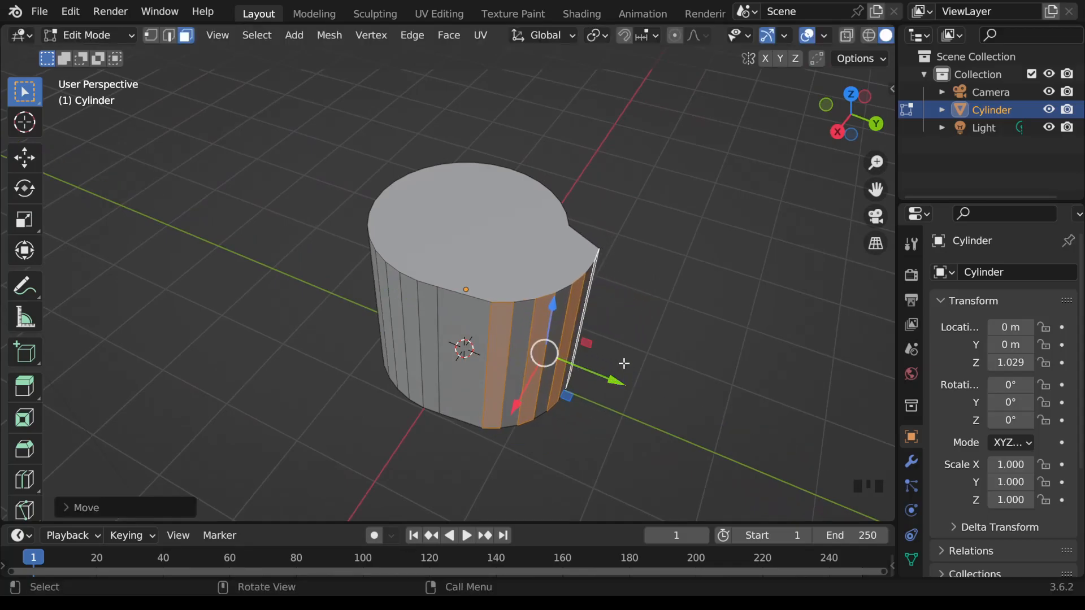
pyautogui.hotkey('ctrl', 'z')
pyautogui.moveTo(696, 337); pyautogui.dragTo(642, 300, button='middle')
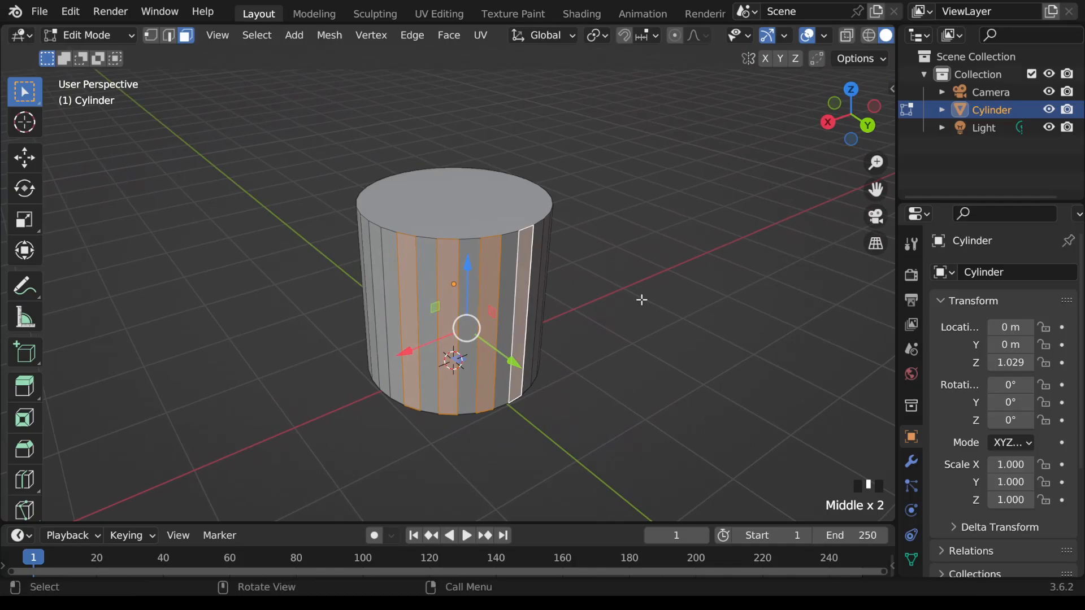
# Step: Inset the cylinder's top face with a thickness of 0.0825 m
pyautogui.click(505, 202)
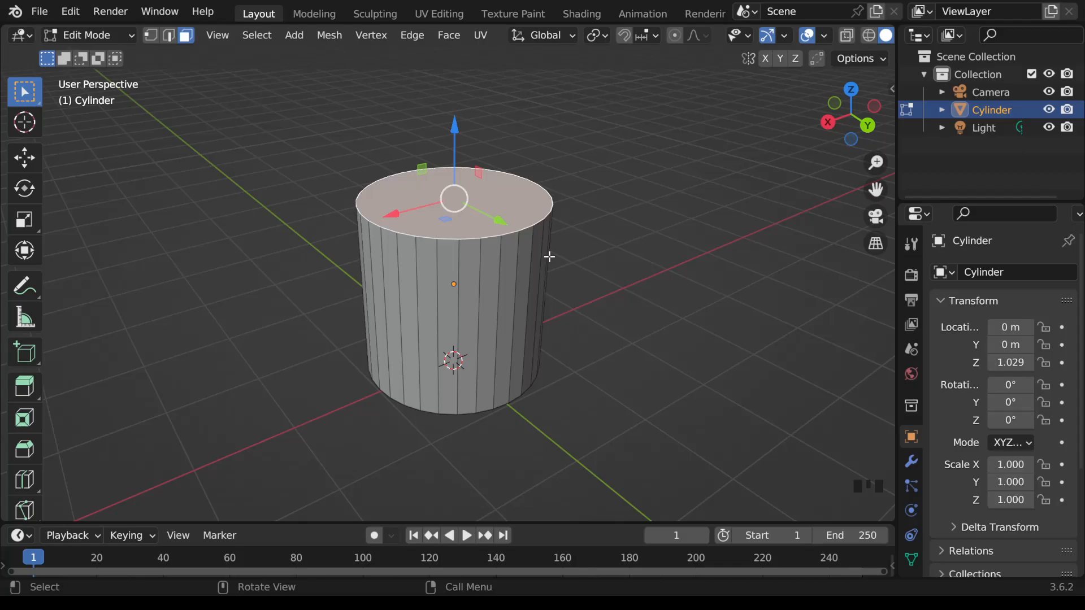
pyautogui.press('i')
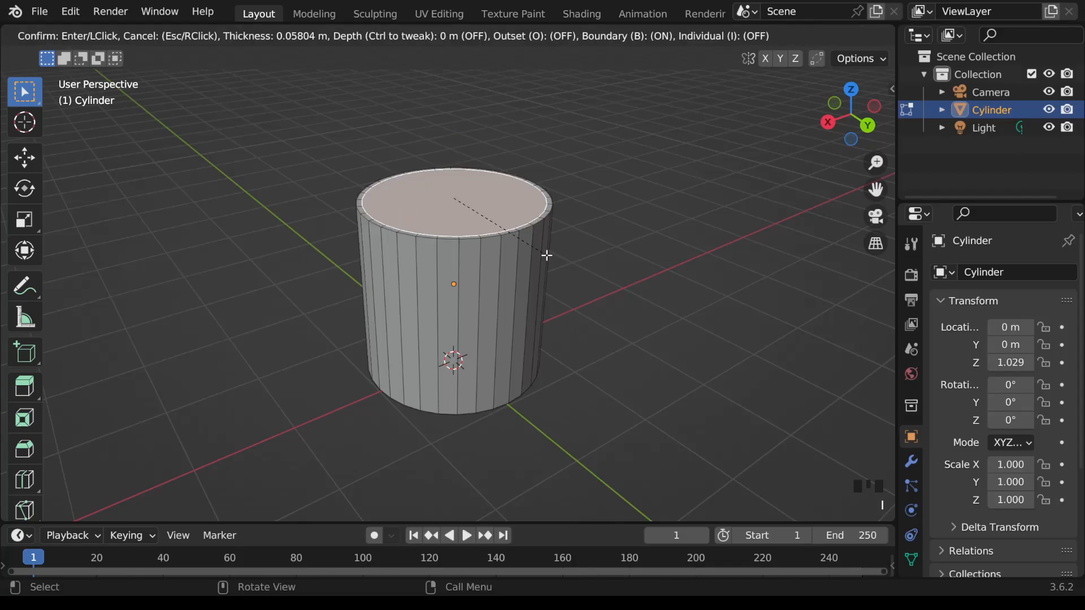
pyautogui.write('.0')
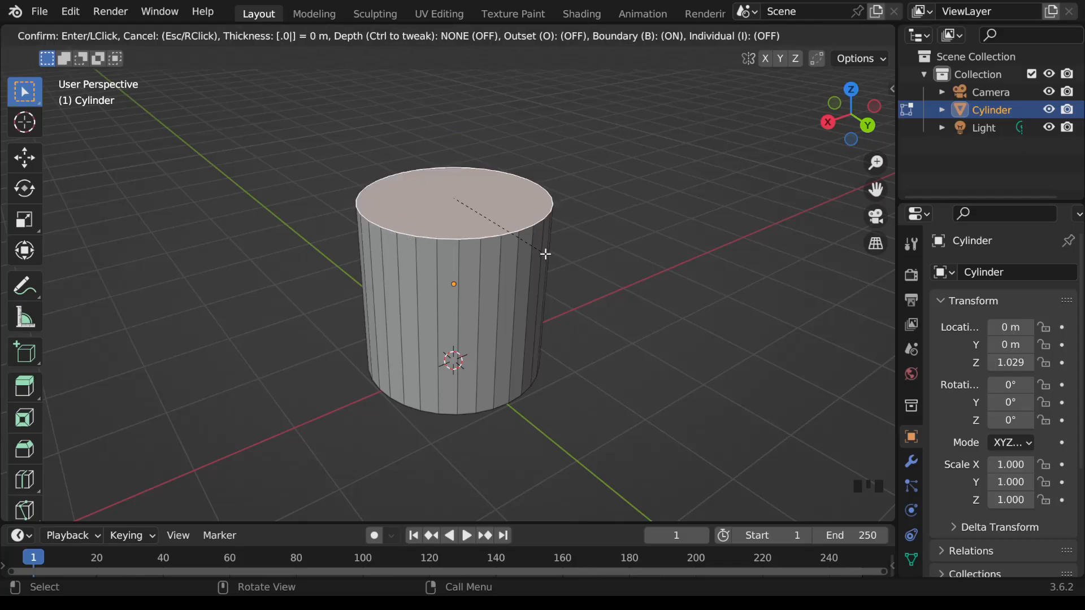
pyautogui.write('825')
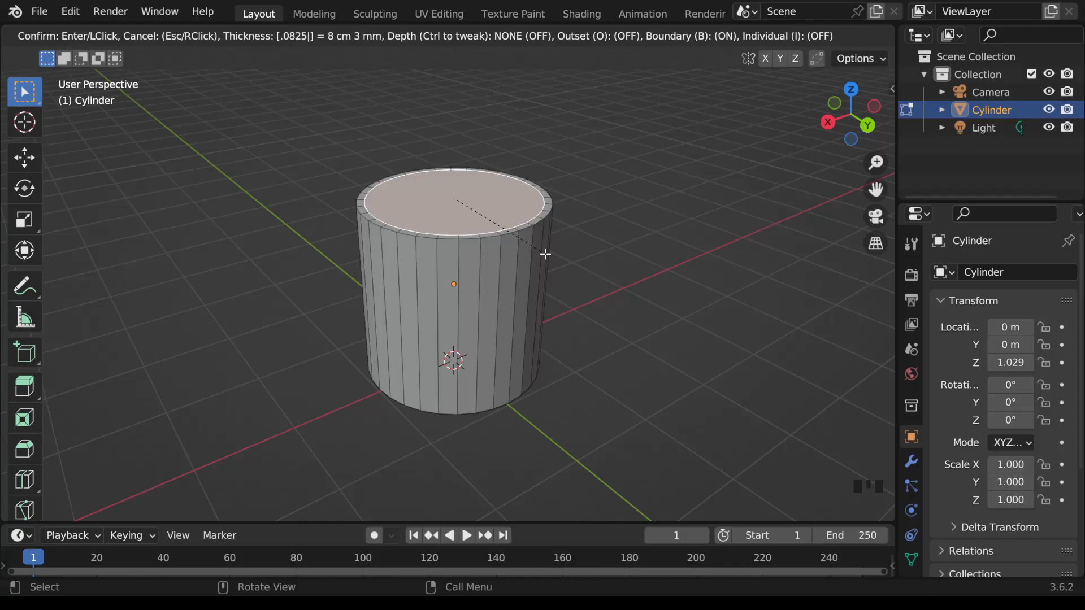
pyautogui.press('Return')
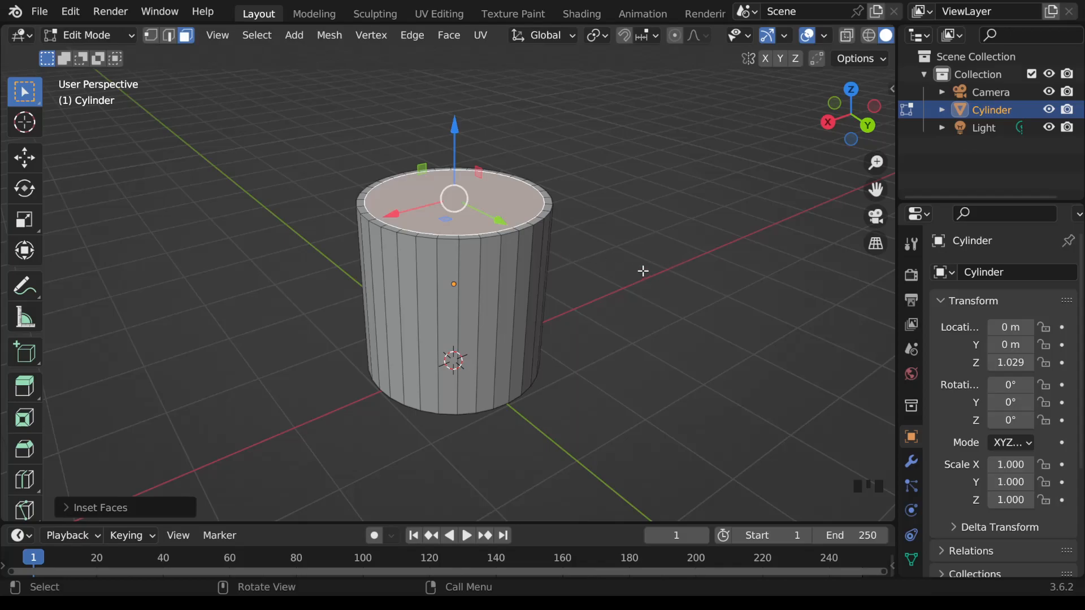
# Step: In the right orthographic view with X-ray on, extrude the inset top face about 1.896 m downward to hollow out the cylinder
pyautogui.moveTo(632, 255); pyautogui.dragTo(661, 242, button='middle')
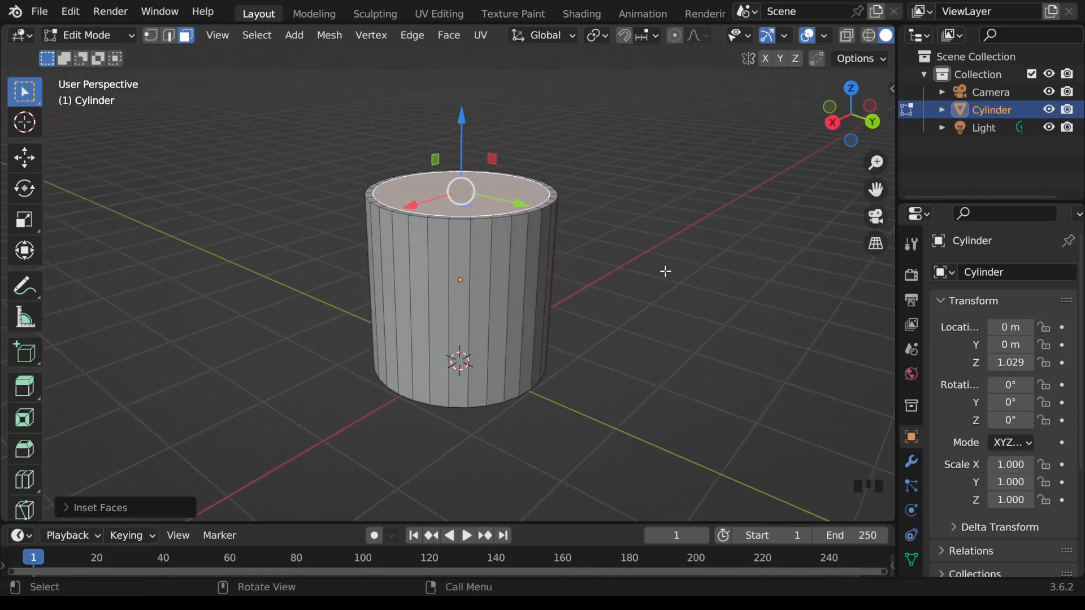
pyautogui.moveTo(667, 269); pyautogui.dragTo(678, 249, button='middle')
pyautogui.click(832, 120)
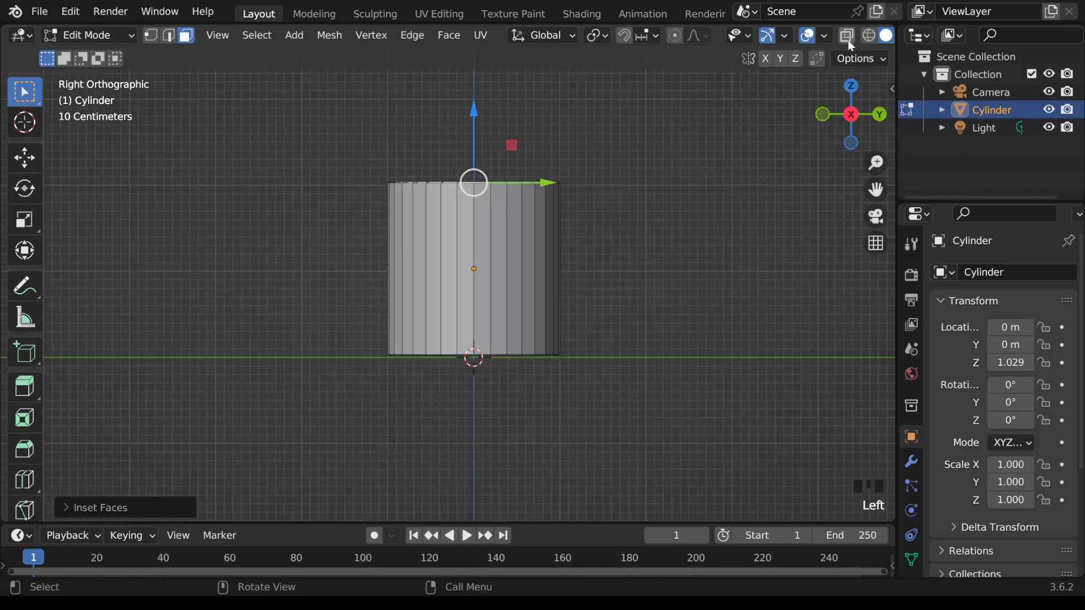
pyautogui.click(850, 37)
pyautogui.moveTo(711, 201); pyautogui.dragTo(699, 256, button='middle')
pyautogui.click(850, 116)
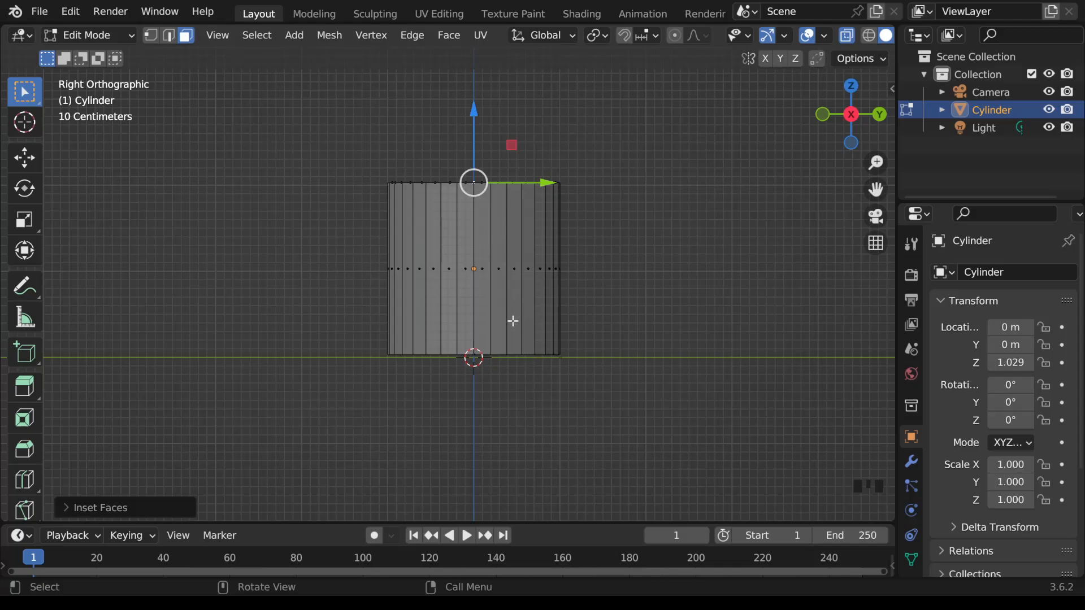
pyautogui.press('e')
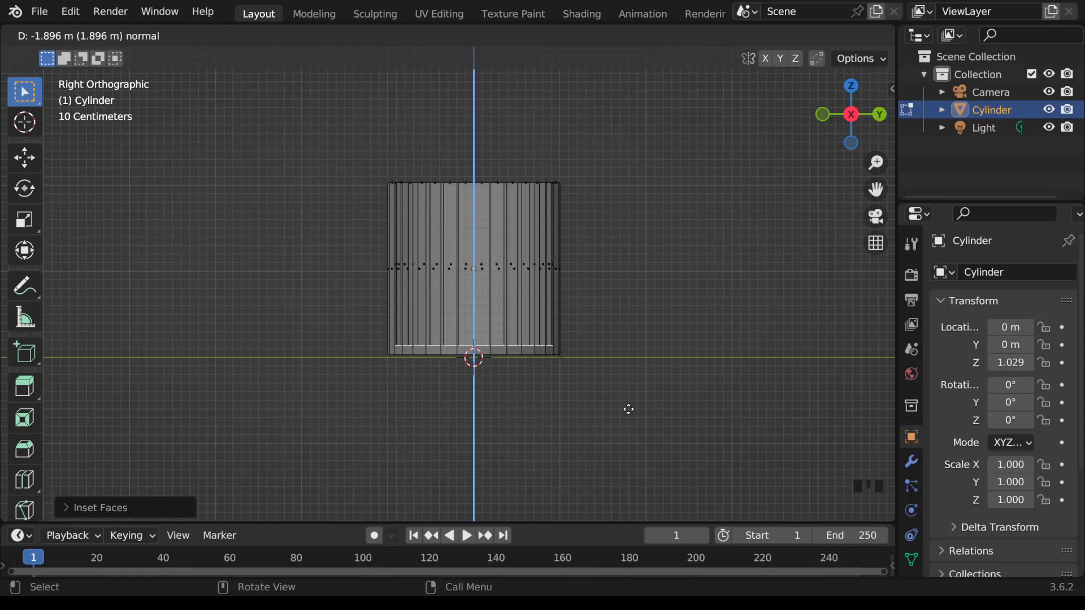
pyautogui.click(629, 410)
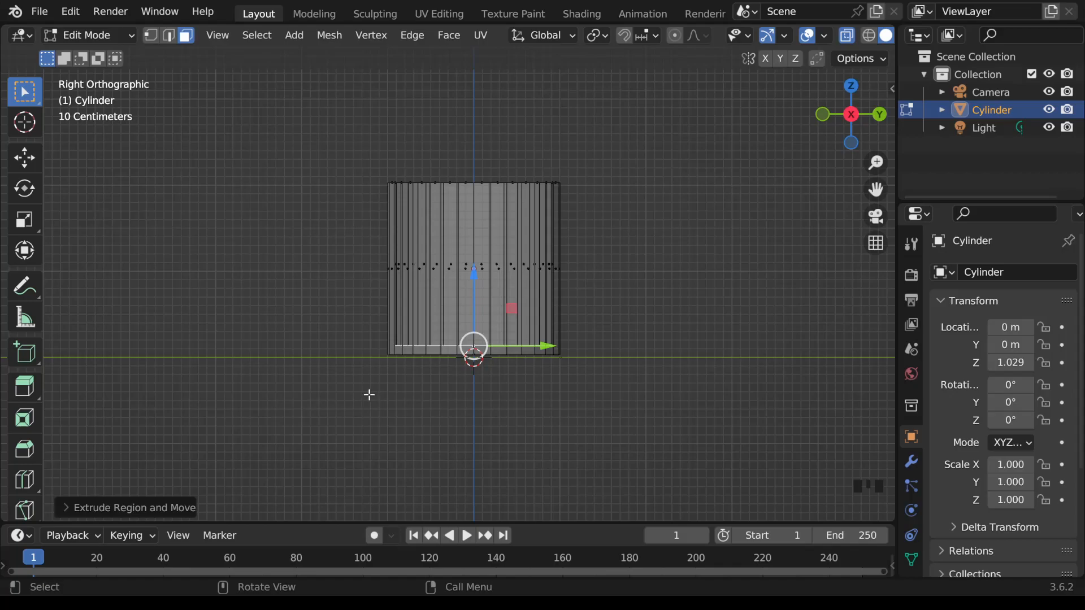
# Step: Select the inner and outer bottom faces together and scale them uniformly to 0.6688 to taper the cylinder towards its base
pyautogui.moveTo(344, 310); pyautogui.dragTo(606, 392)
pyautogui.moveTo(606, 392); pyautogui.dragTo(605, 369, button='middle')
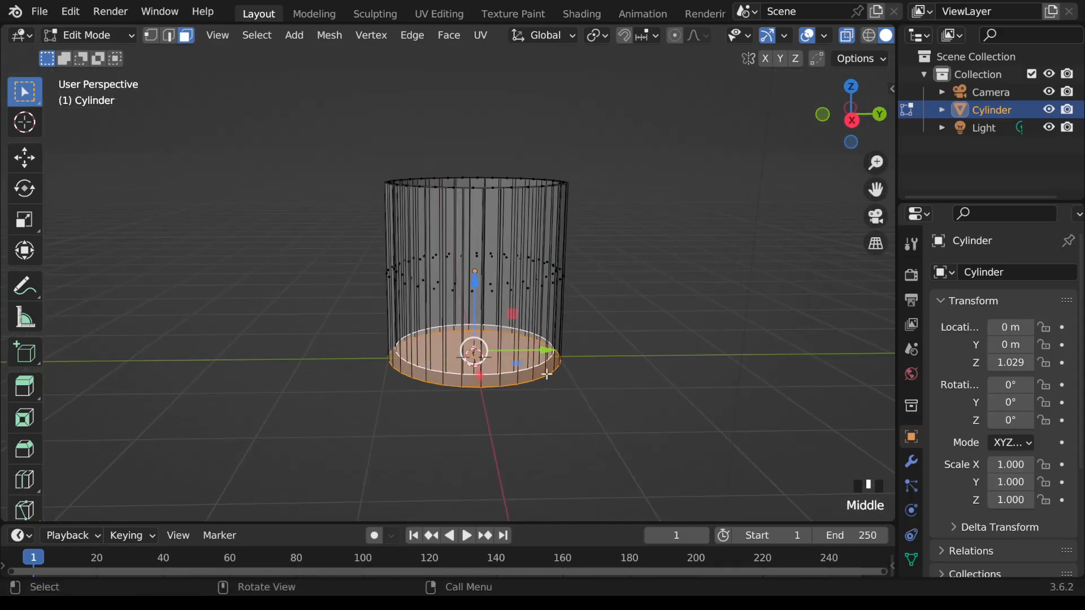
pyautogui.click(852, 120)
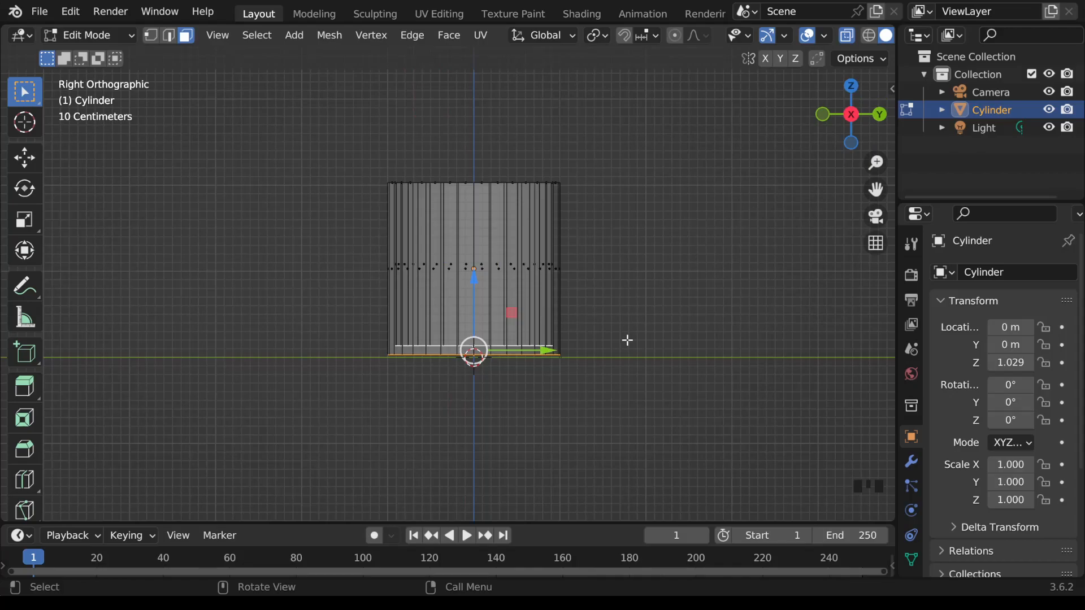
pyautogui.press('s')
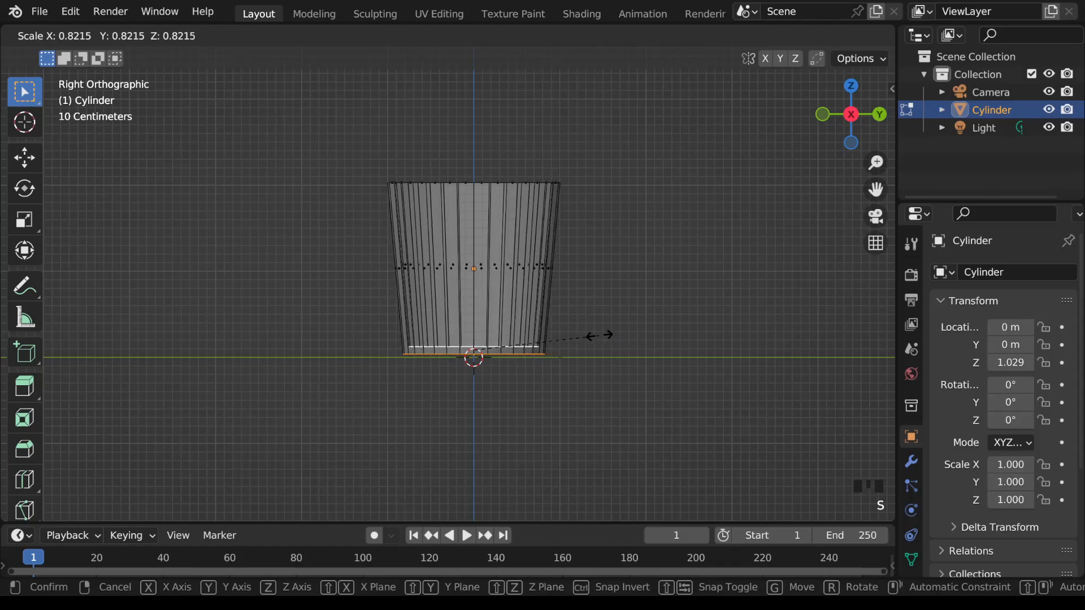
pyautogui.write('.6688')
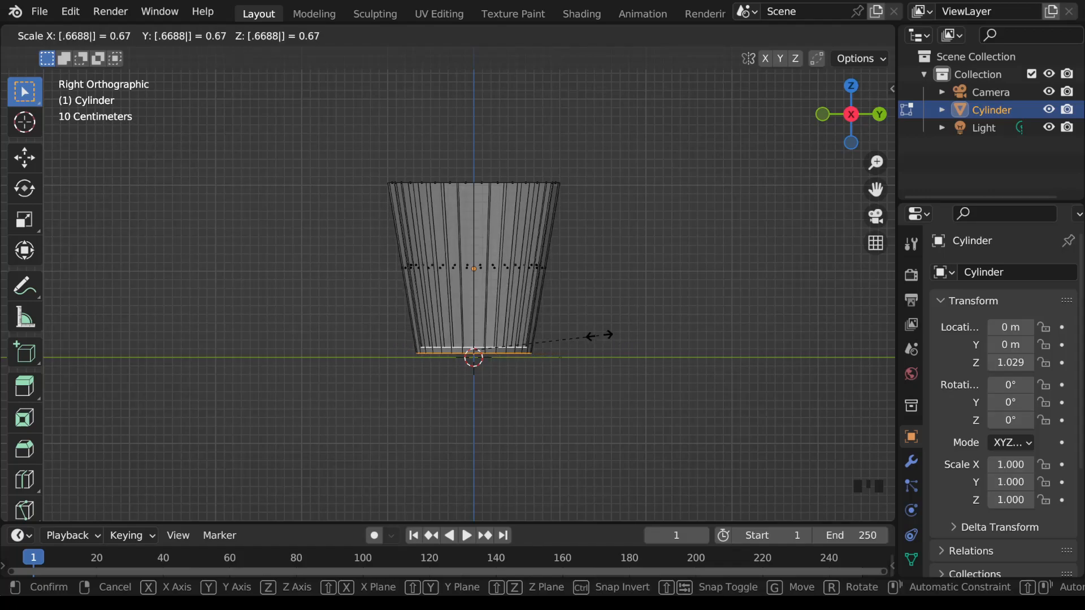
pyautogui.press('Return')
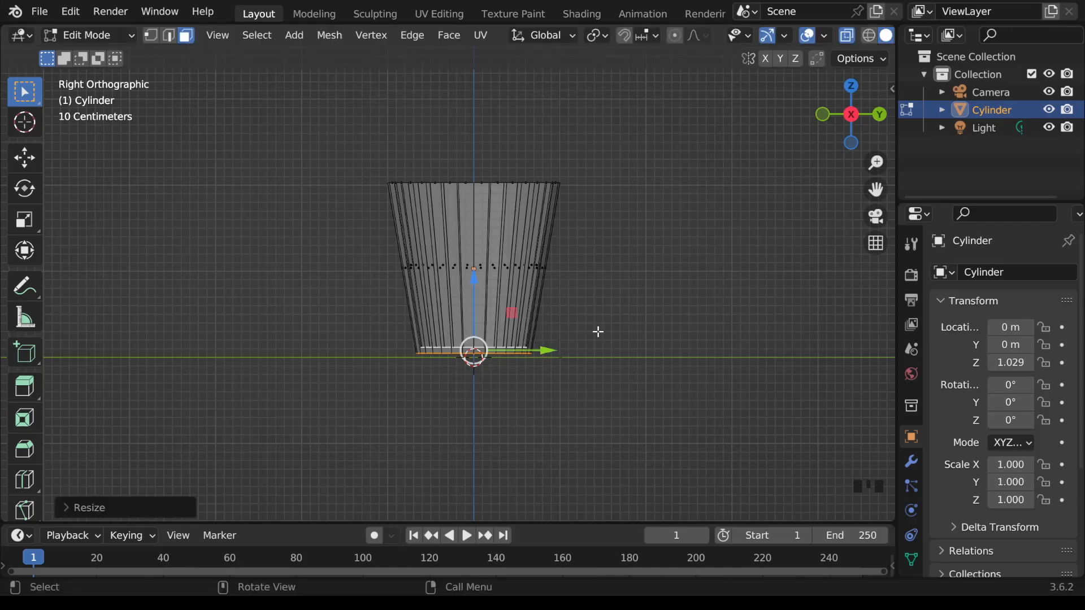
# Step: Turn off X-ray display and return the tapered cylinder to Object Mode, viewed in perspective
pyautogui.click(847, 36)
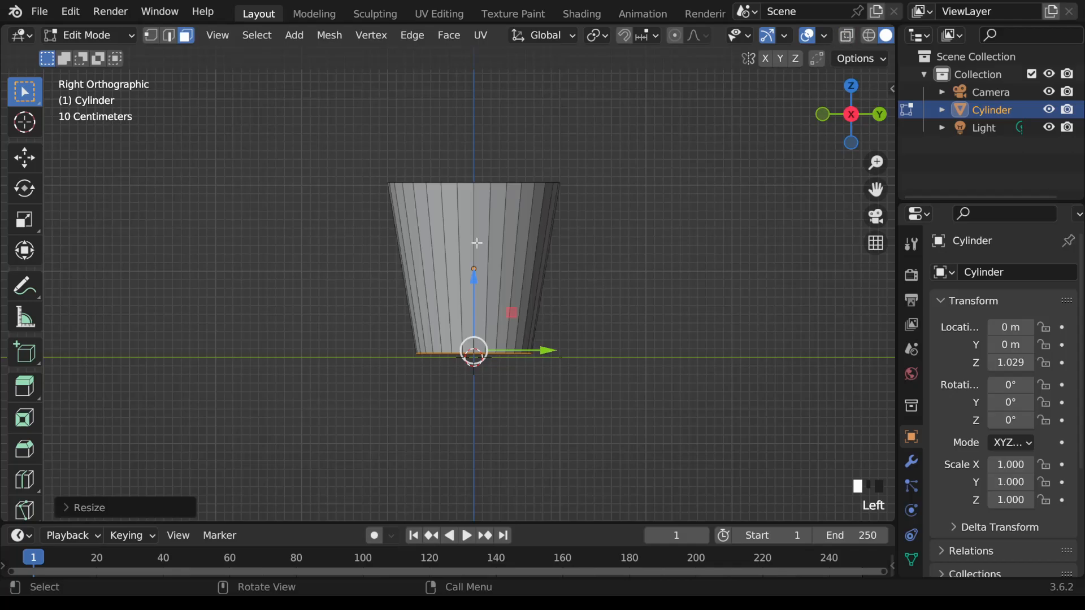
pyautogui.press('Tab')
pyautogui.moveTo(659, 290); pyautogui.dragTo(662, 324, button='middle')
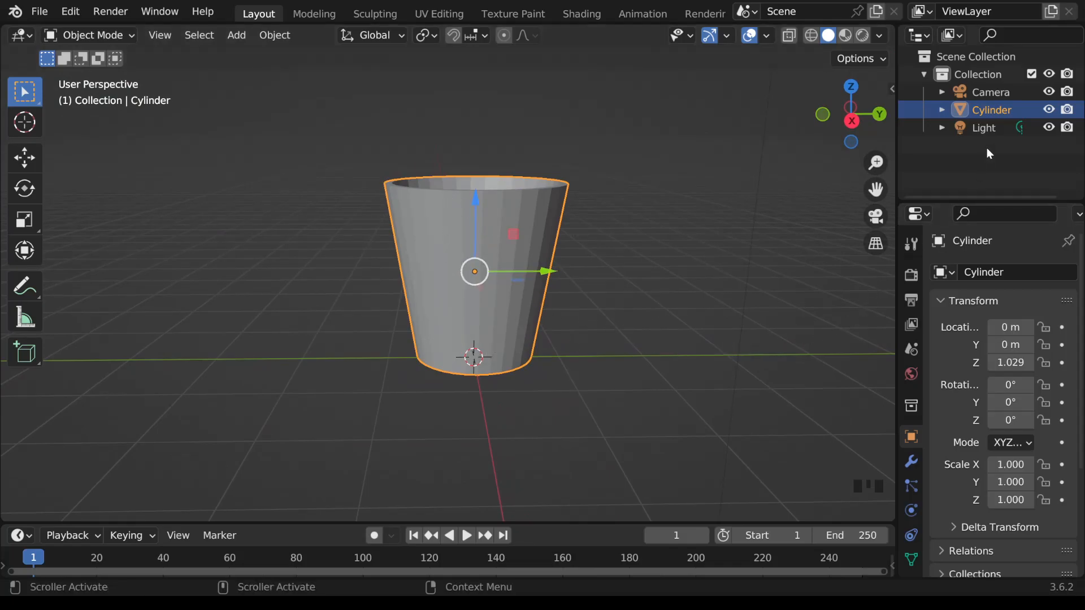
# Step: Add a Bevel modifier to the tapered cylinder
pyautogui.click(912, 464)
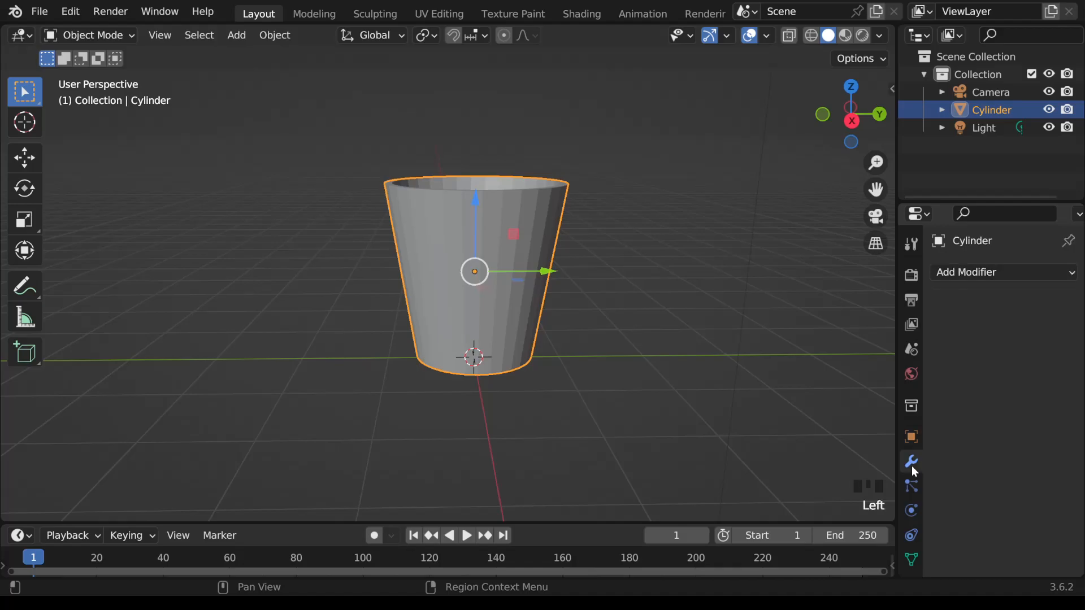
pyautogui.click(981, 273)
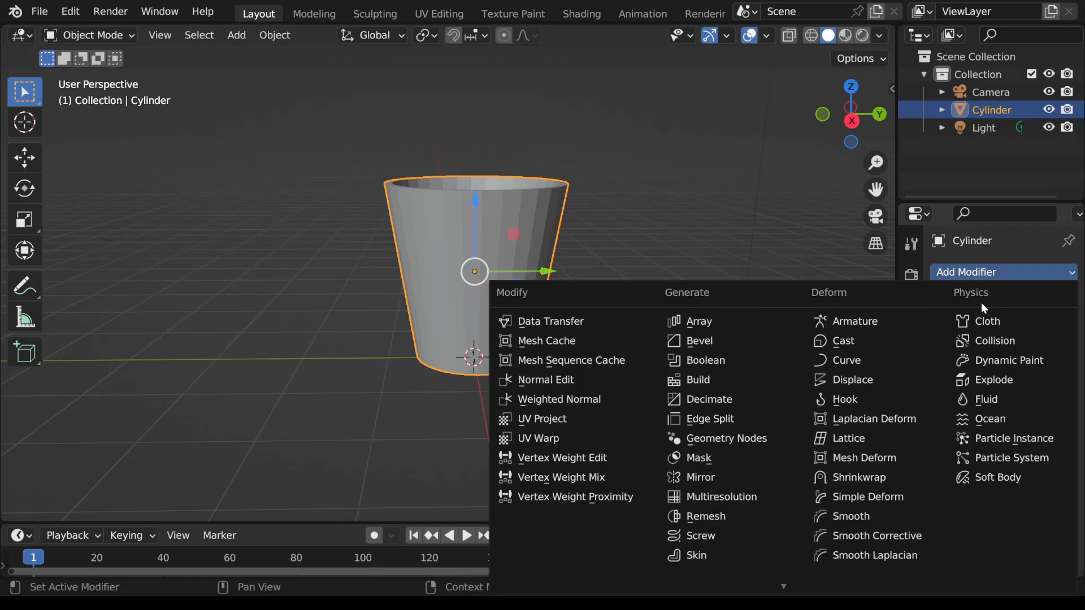
pyautogui.scroll(-5, 782, 580)
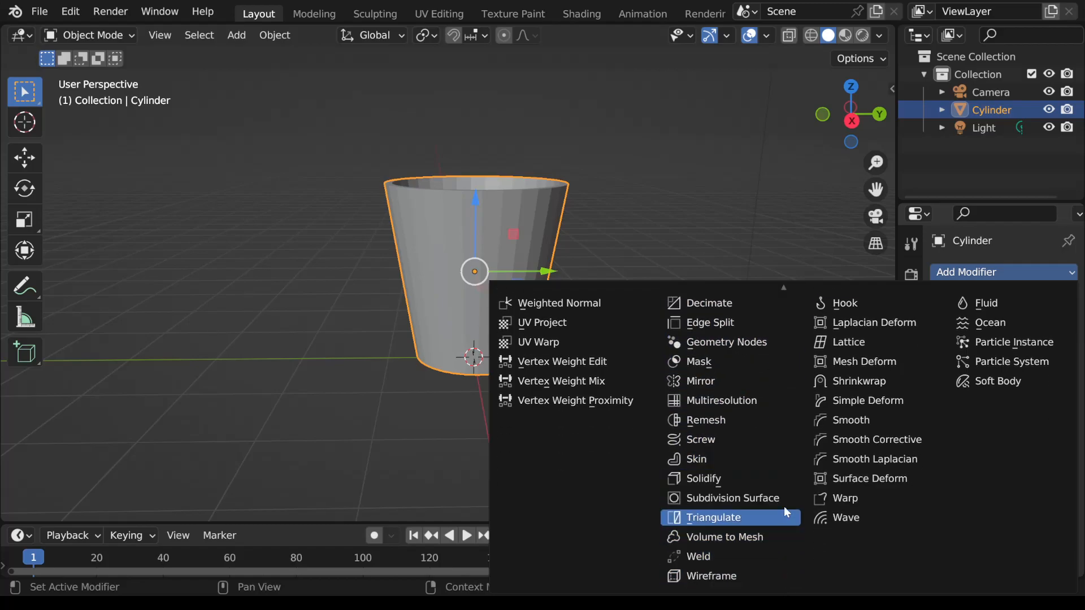
pyautogui.moveTo(785, 289)
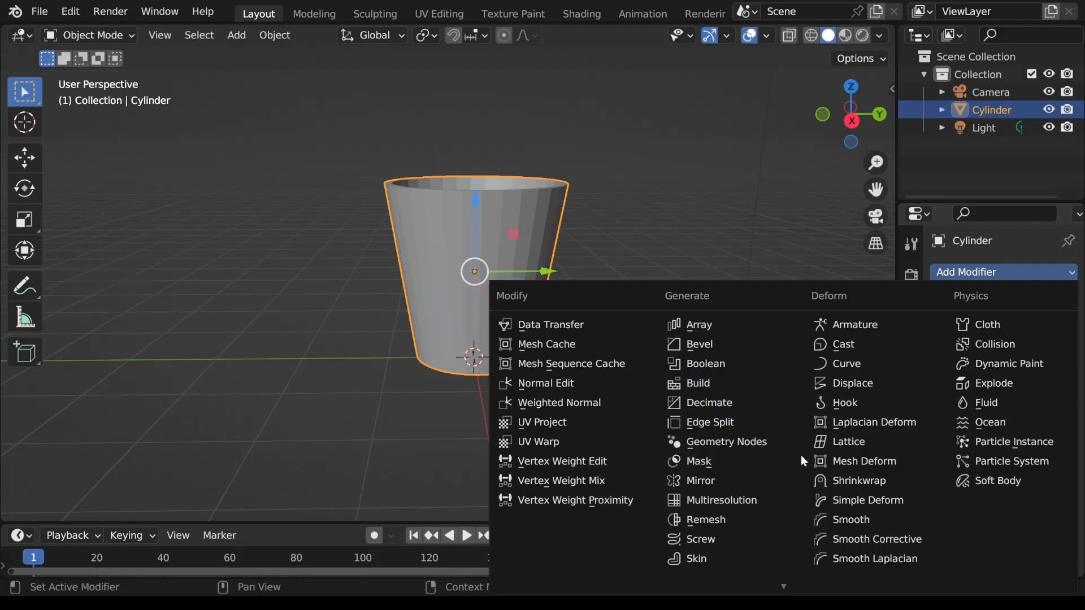
pyautogui.moveTo(789, 581)
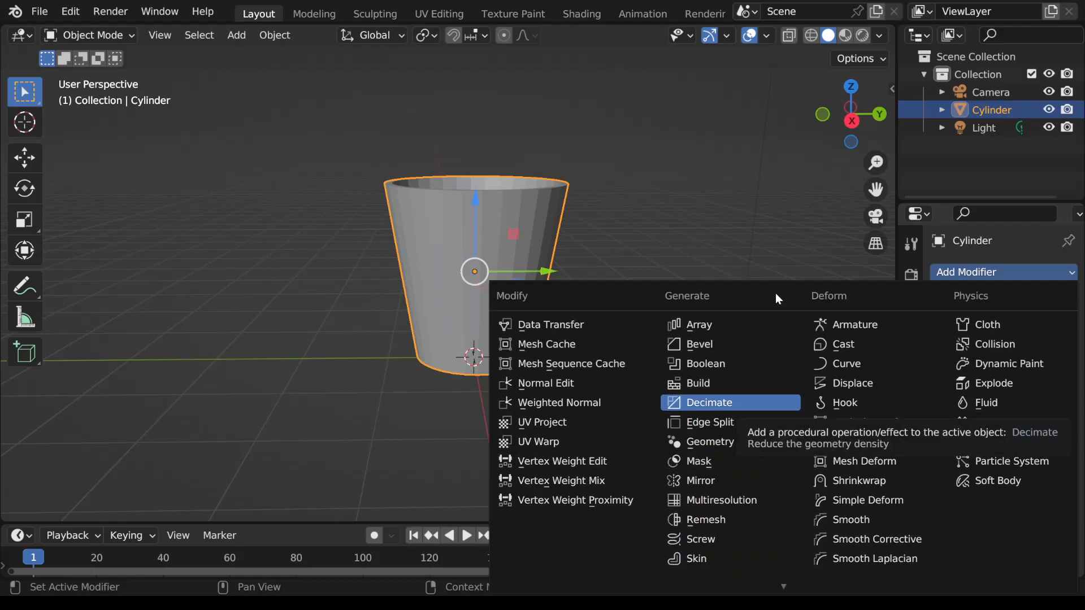
pyautogui.click(699, 345)
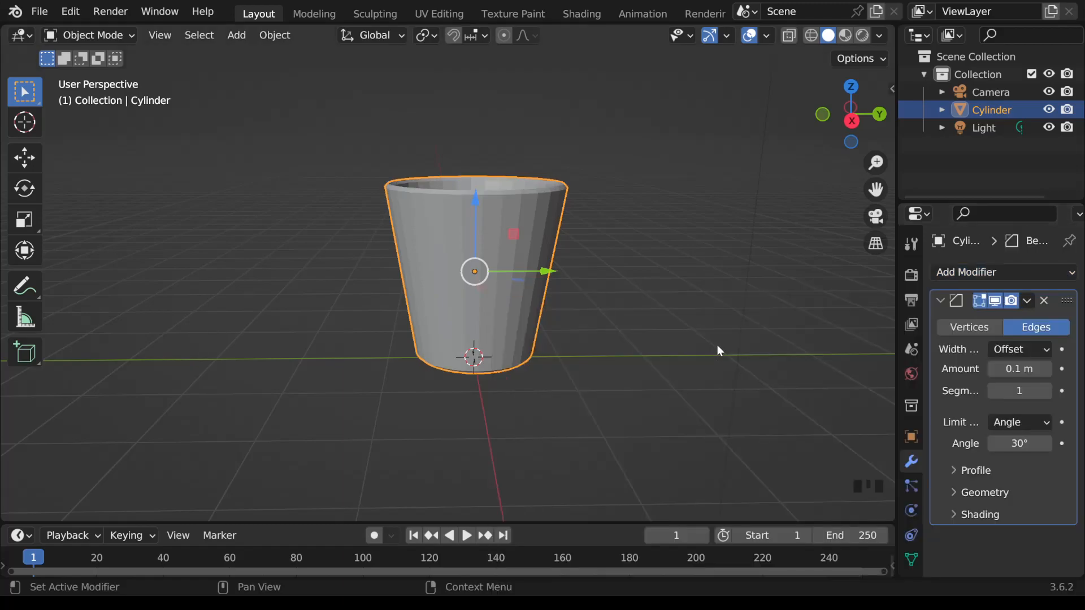
# Step: Set the Bevel modifier's segments to 3, comparing the rounded rim with a single segment
pyautogui.click(1046, 391)
pyautogui.click(1046, 392)
pyautogui.scroll(1, 643, 313)
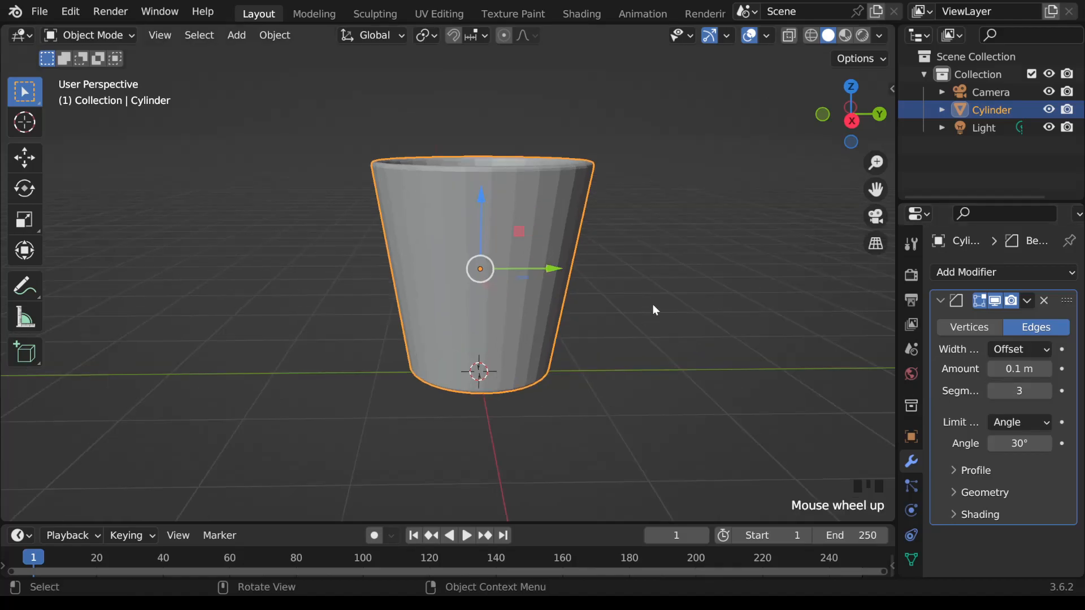
pyautogui.keyDown('shift'); pyautogui.moveTo(653, 310); pyautogui.dragTo(657, 392, button='middle'); pyautogui.keyUp('shift')
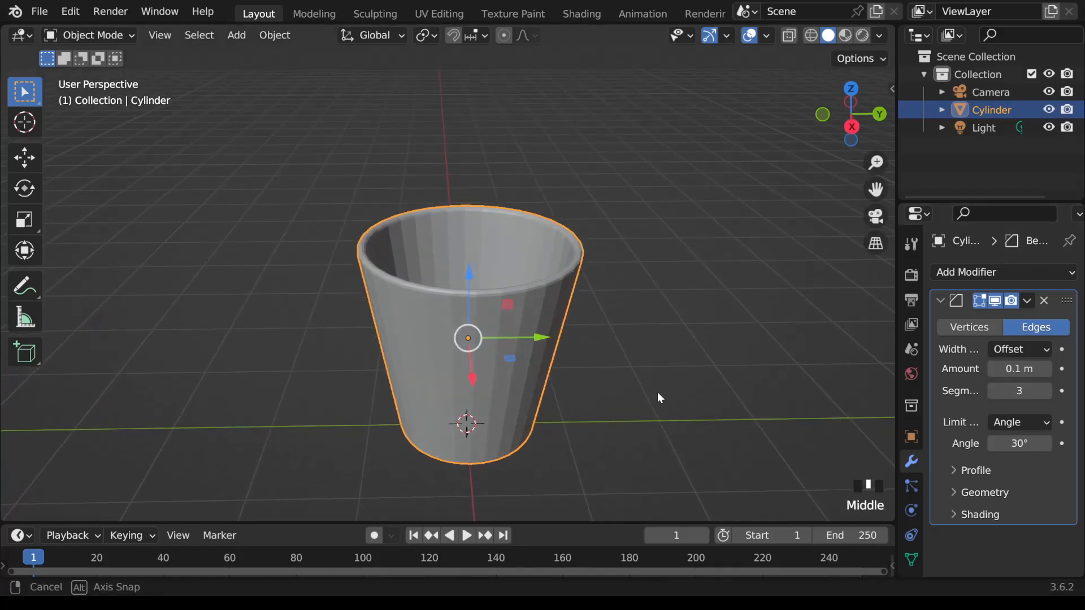
pyautogui.click(989, 392)
pyautogui.click(989, 393)
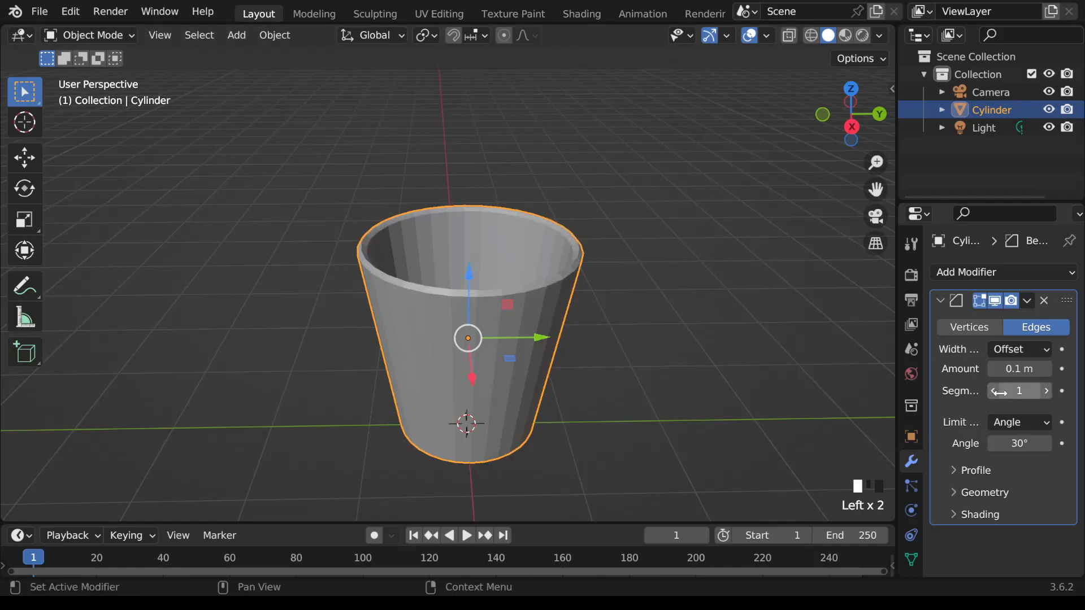
pyautogui.click(1048, 391)
pyautogui.click(1048, 391)
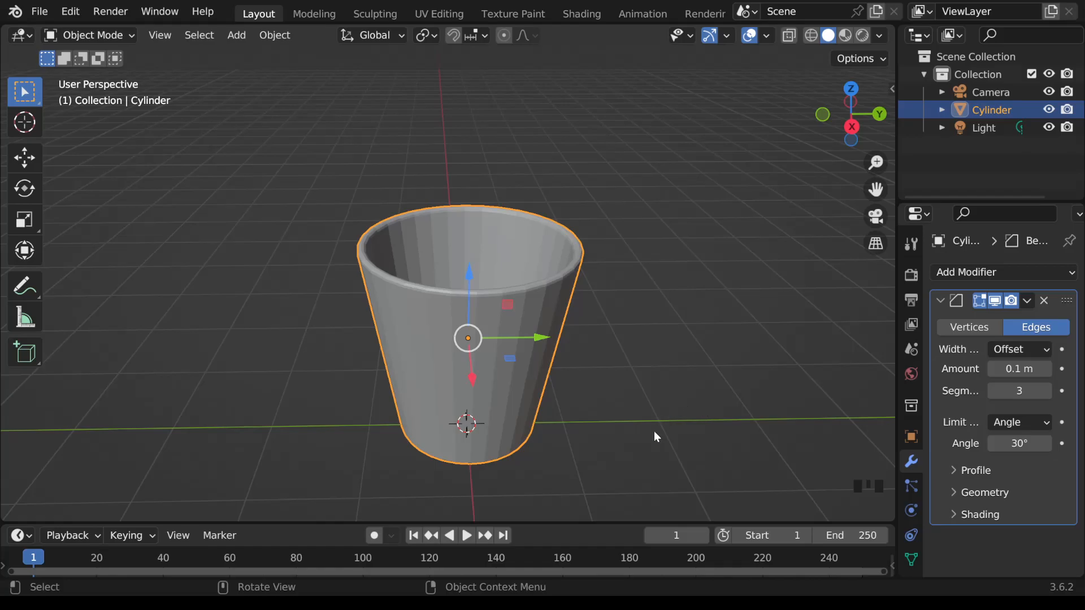
pyautogui.keyDown('shift'); pyautogui.moveTo(654, 431); pyautogui.dragTo(648, 392, button='middle'); pyautogui.keyUp('shift')
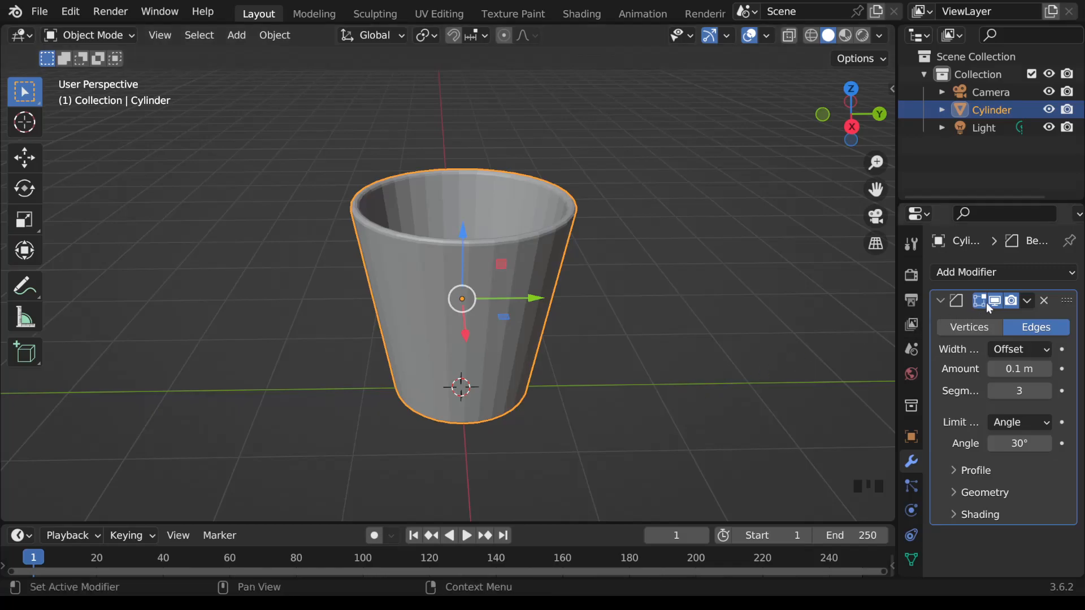
# Step: Add a Subdivision Surface modifier below the Bevel and widen the properties area to make its settings readable
pyautogui.click(1070, 273)
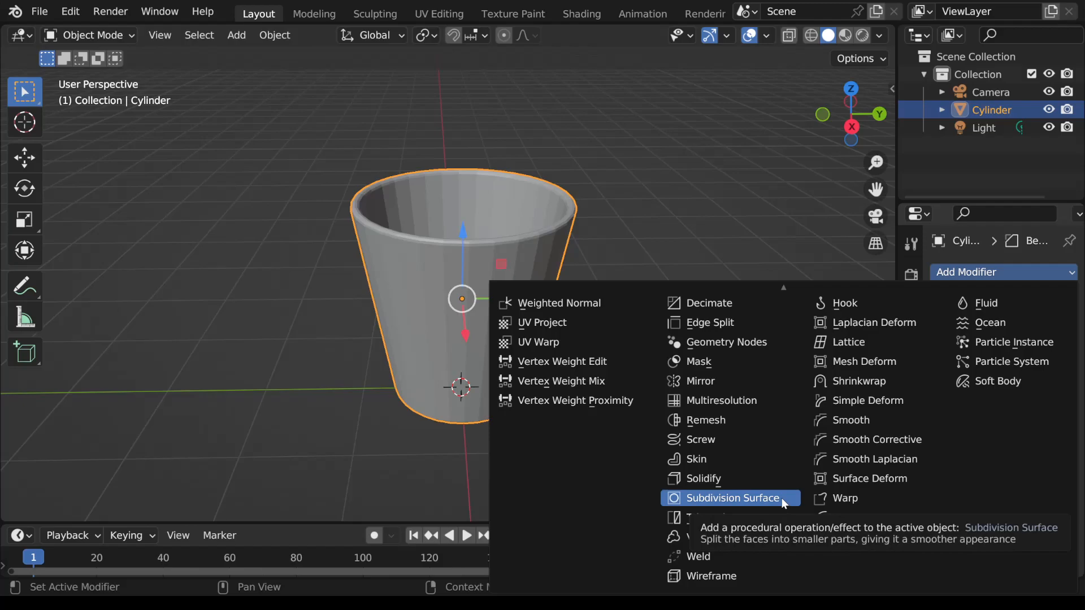
pyautogui.click(781, 497)
pyautogui.scroll(-9, 1027, 485)
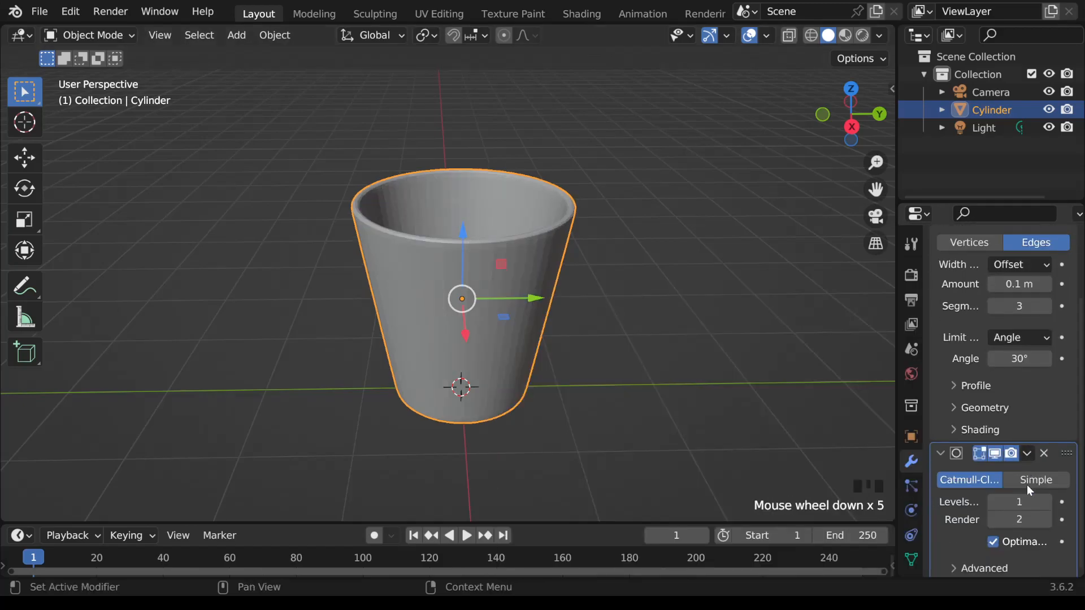
pyautogui.moveTo(897, 492); pyautogui.dragTo(863, 491)
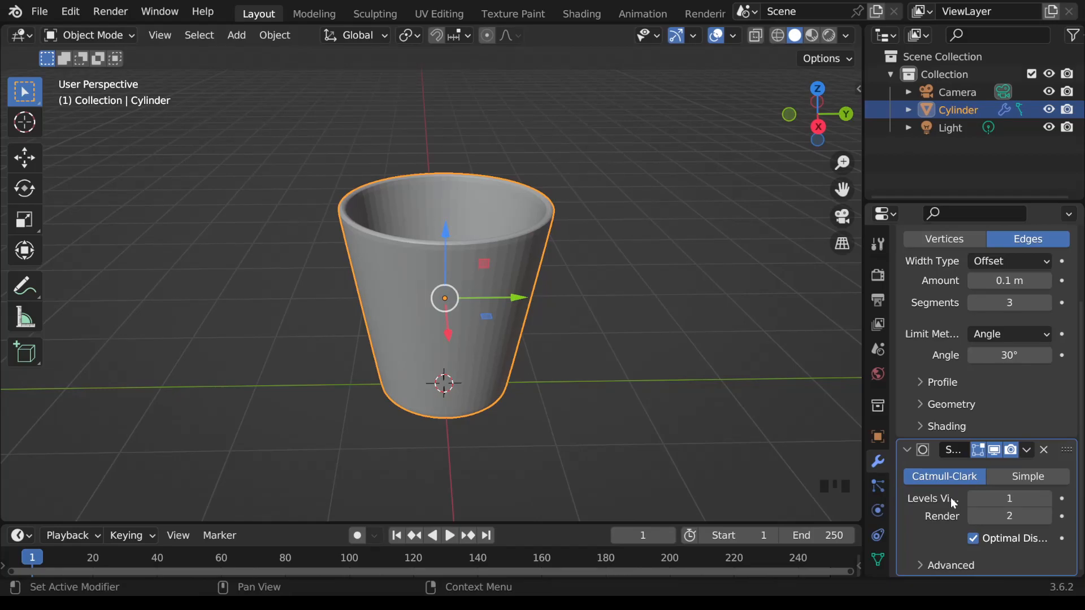
# Step: Set the Subdivision Surface modifier's viewport levels to 4
pyautogui.click(1046, 499)
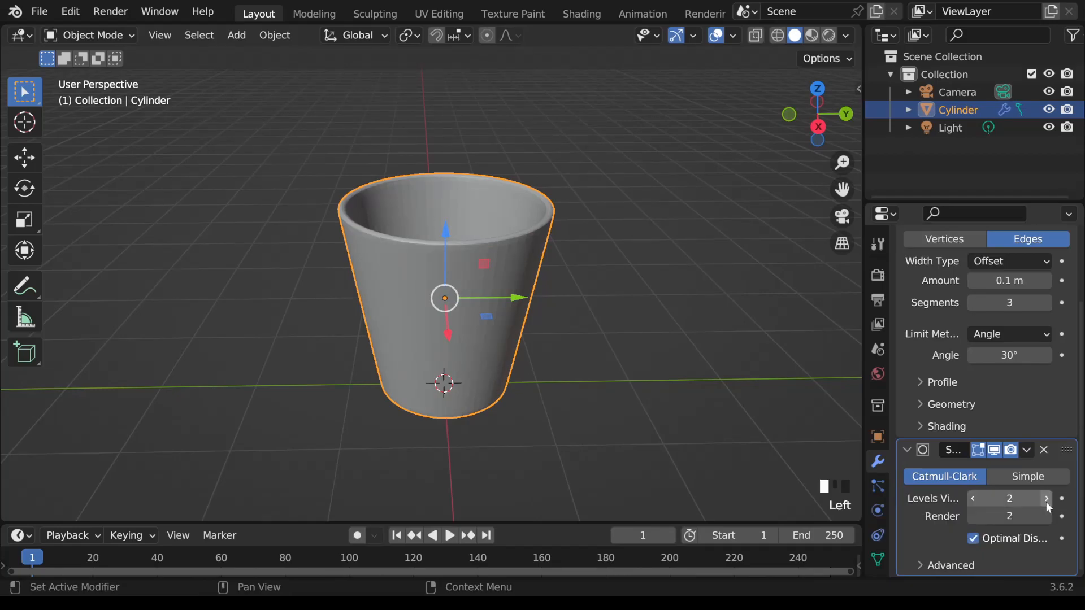
pyautogui.click(1046, 500)
pyautogui.click(1046, 501)
pyautogui.scroll(2, 656, 325)
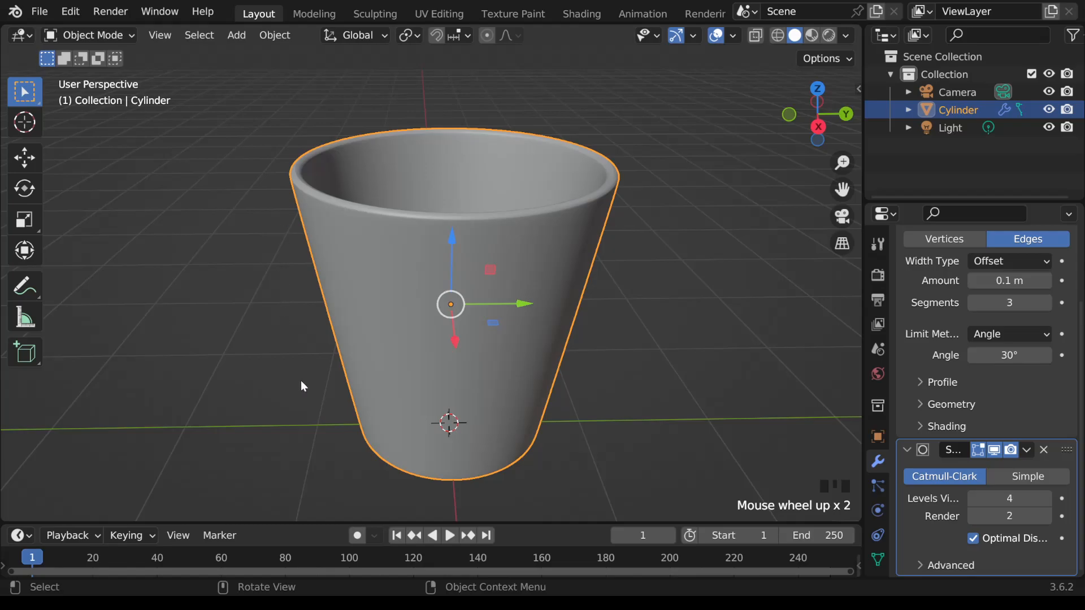
pyautogui.click(974, 500)
pyautogui.click(974, 500)
pyautogui.click(1048, 501)
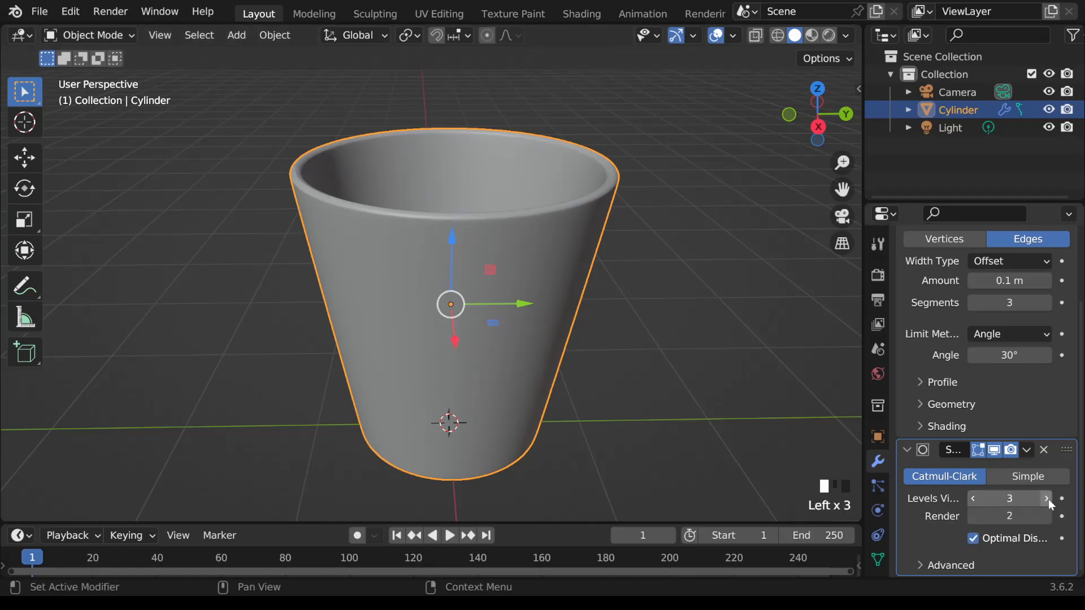
pyautogui.click(1047, 500)
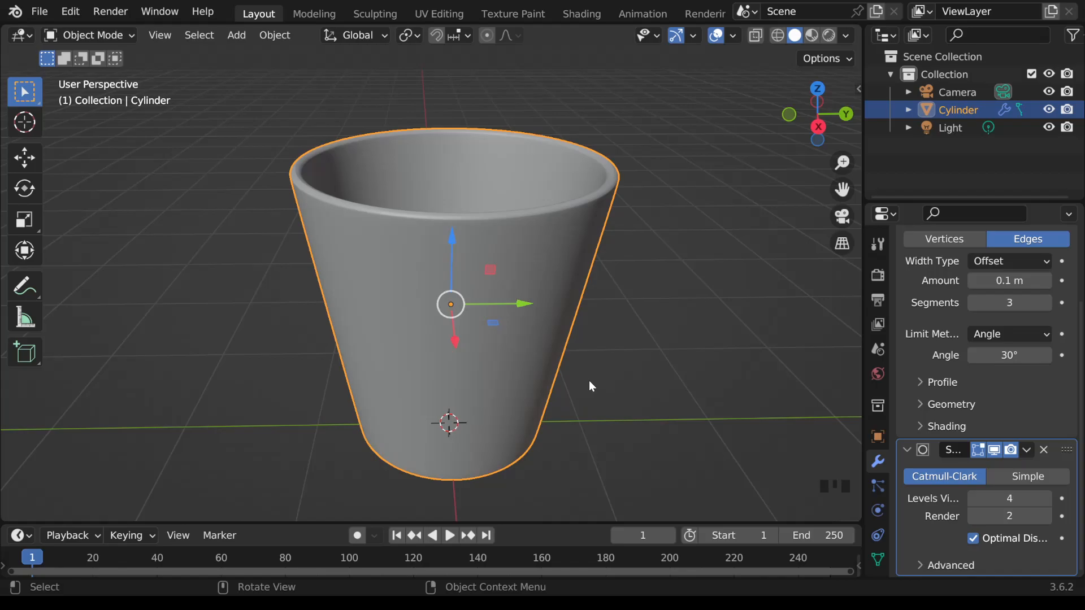
# Step: Apply Shade Smooth to the cup and check its surface from a slightly lower angle
pyautogui.rightClick(538, 242)
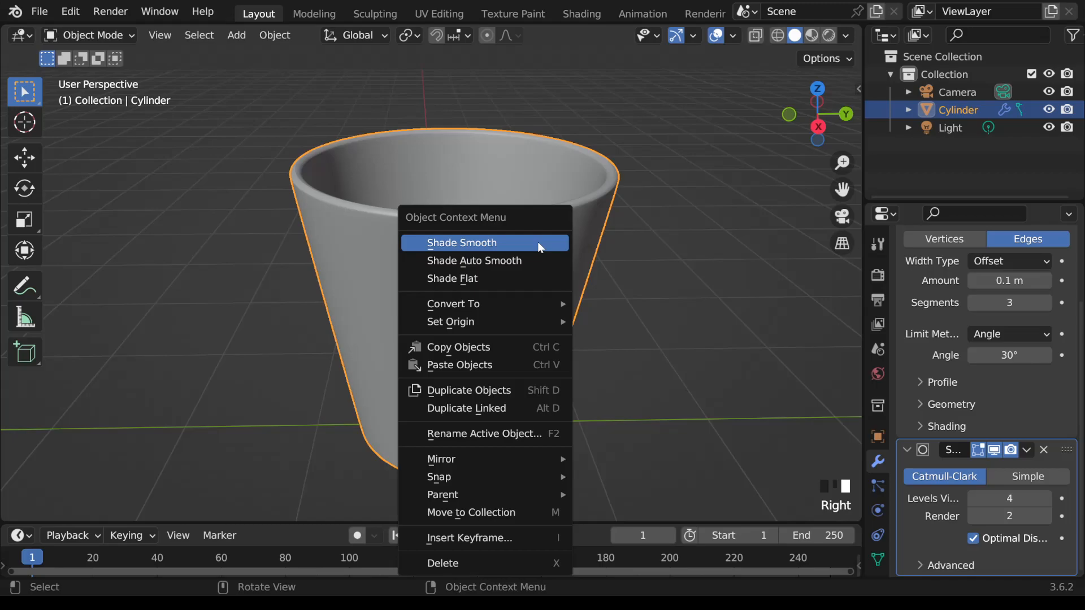
pyautogui.click(537, 242)
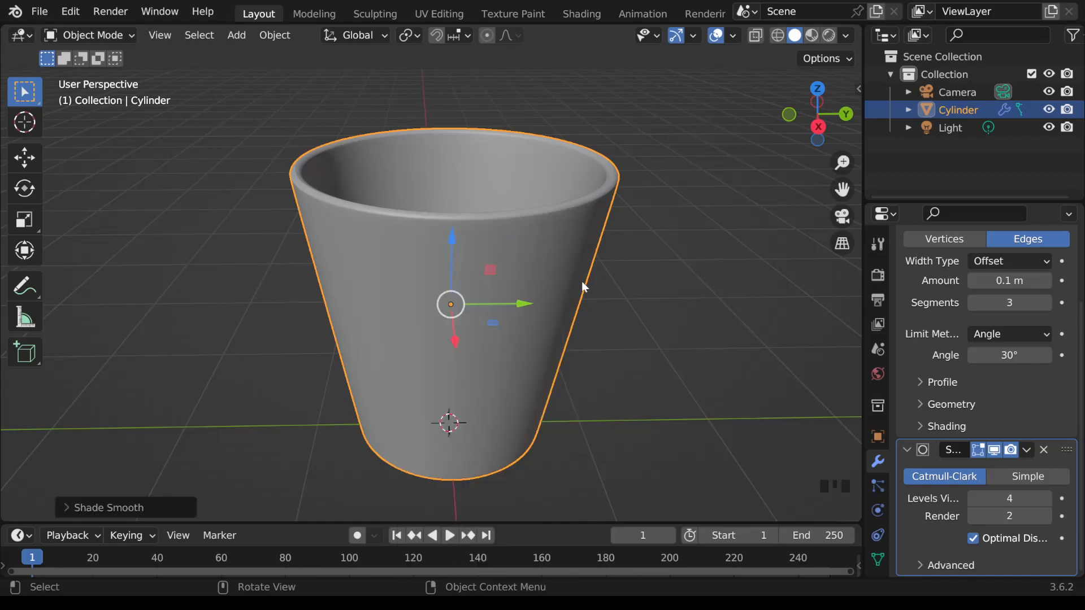
pyautogui.moveTo(646, 310)
pyautogui.mouseDown(button='middle')
pyautogui.moveTo(681, 287)
pyautogui.moveTo(634, 306)
pyautogui.moveTo(648, 308)
pyautogui.mouseUp(button='middle')
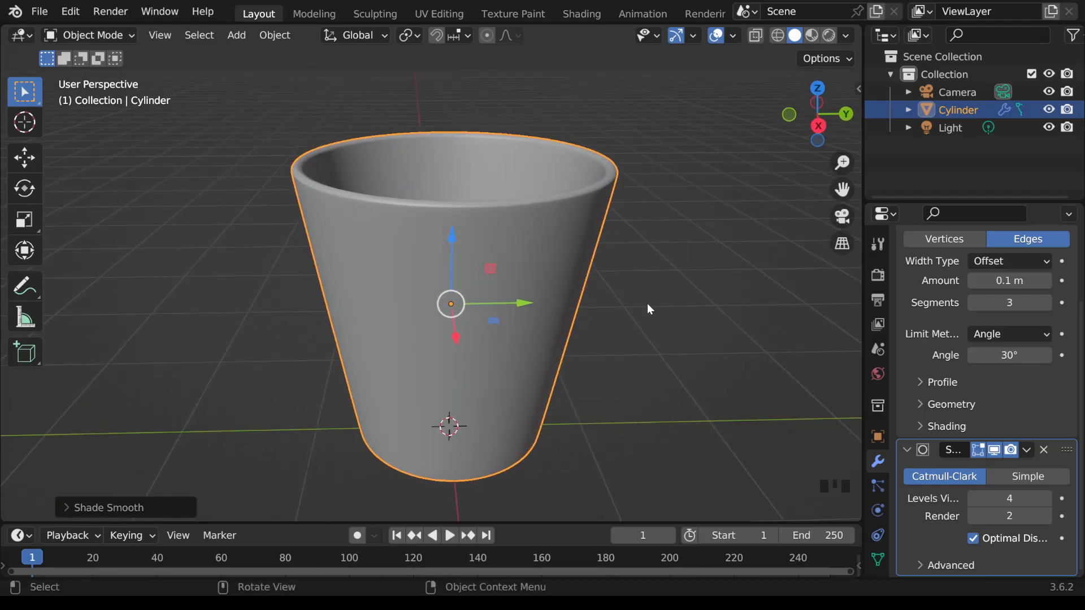
pyautogui.press('Tab')
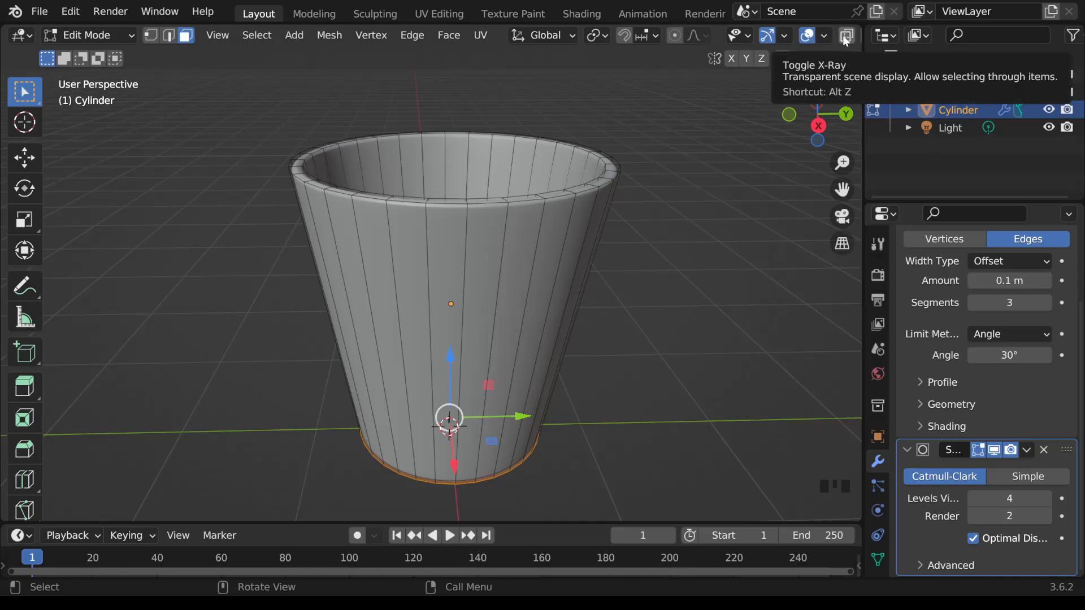
pyautogui.scroll(2, 846, 39)
pyautogui.scroll(-8, 846, 39)
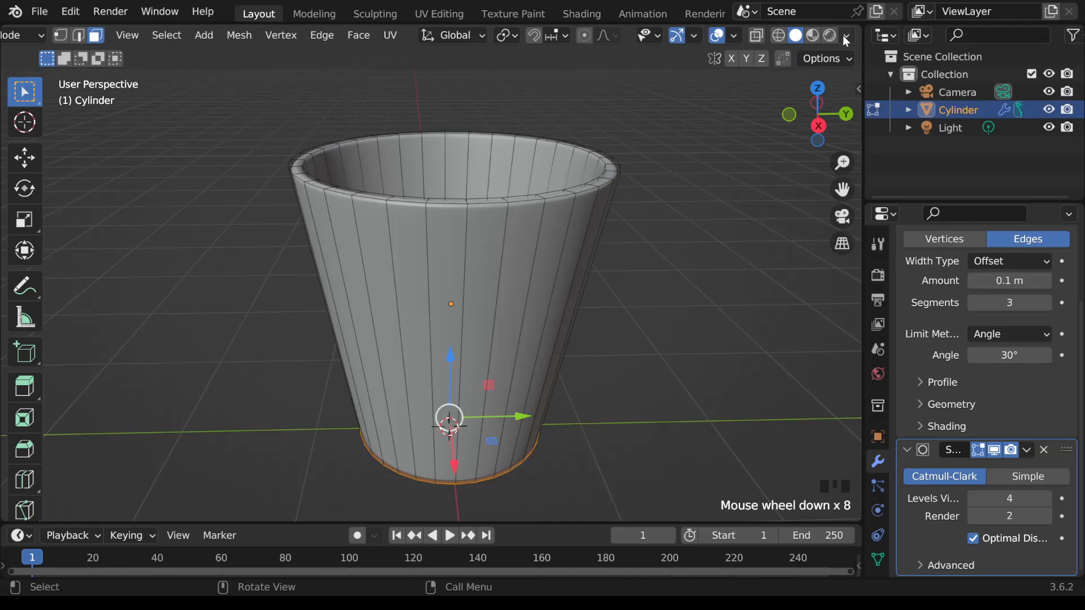
pyautogui.scroll(6, 846, 40)
pyautogui.press('Tab')
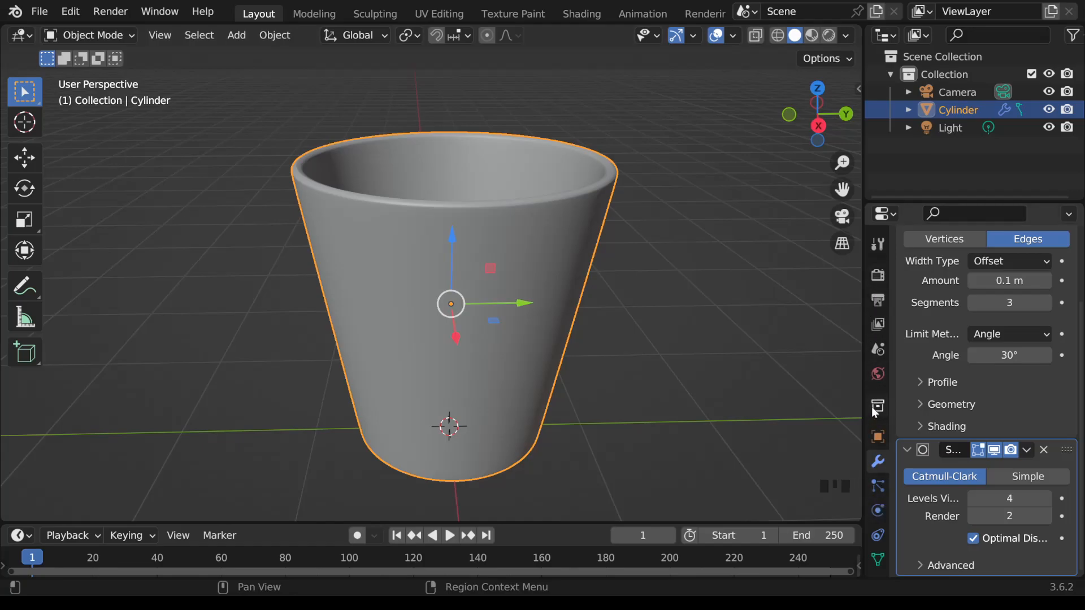
# Step: Add a material slot to the cup and create a new Principled BSDF material in it
pyautogui.scroll(-4, 879, 429)
pyautogui.scroll(-2, 879, 431)
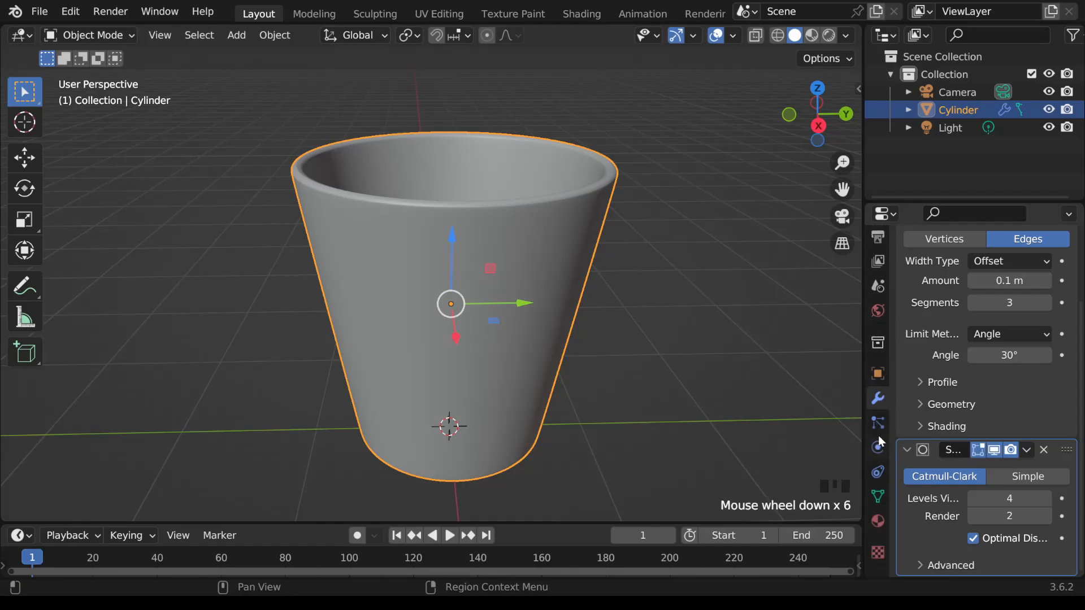
pyautogui.click(877, 521)
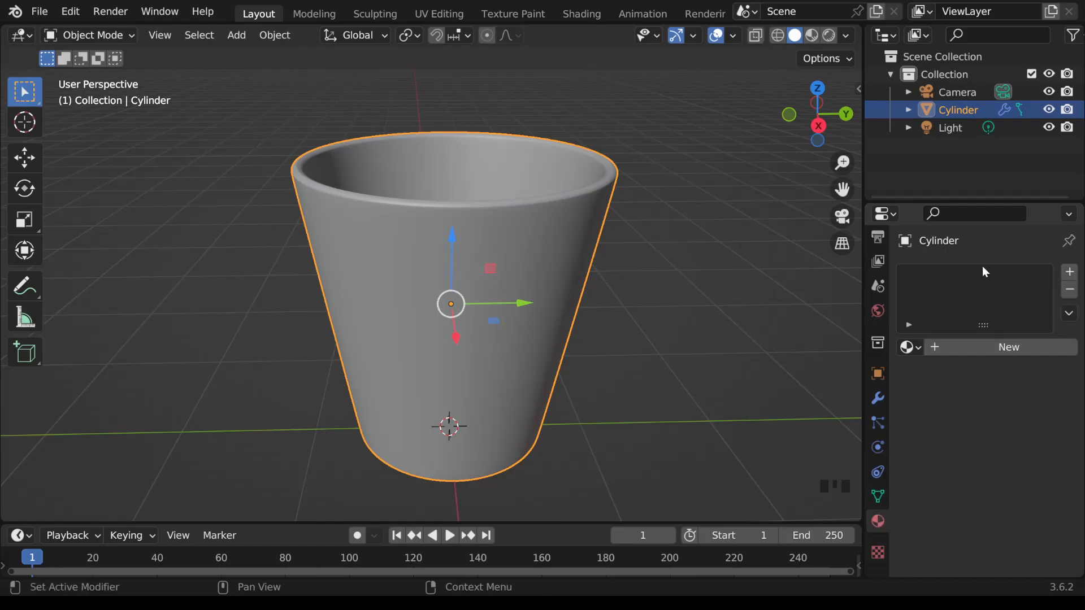
pyautogui.click(1072, 276)
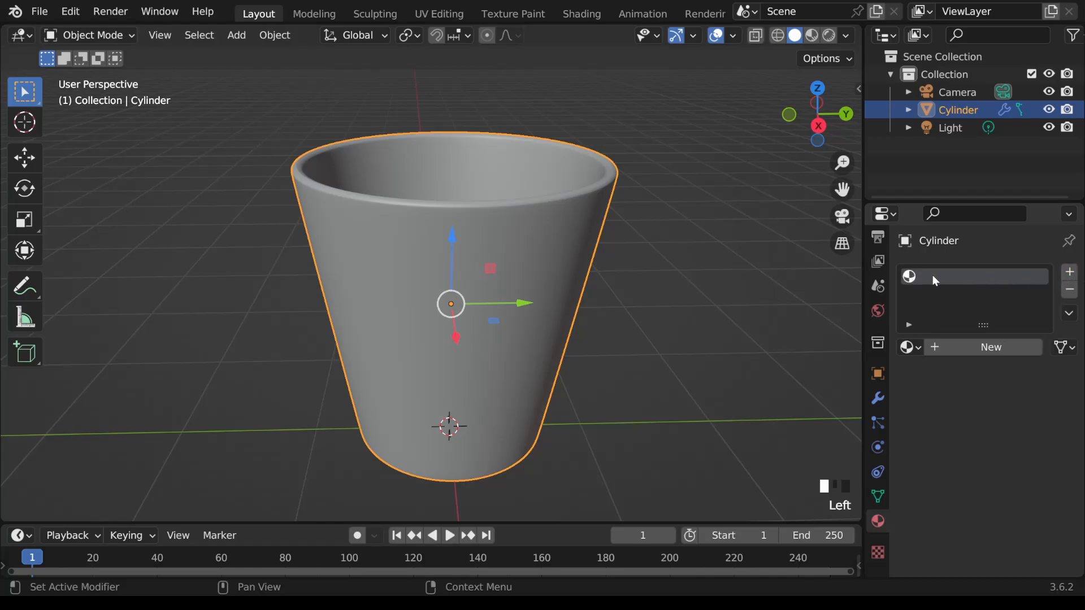
pyautogui.click(946, 348)
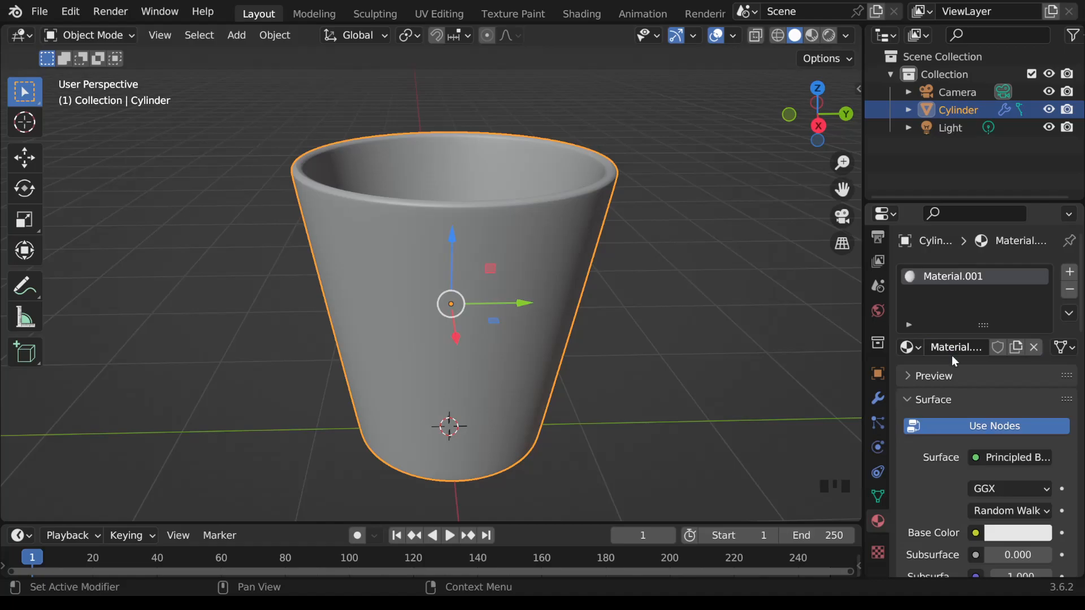
pyautogui.scroll(-2, 948, 351)
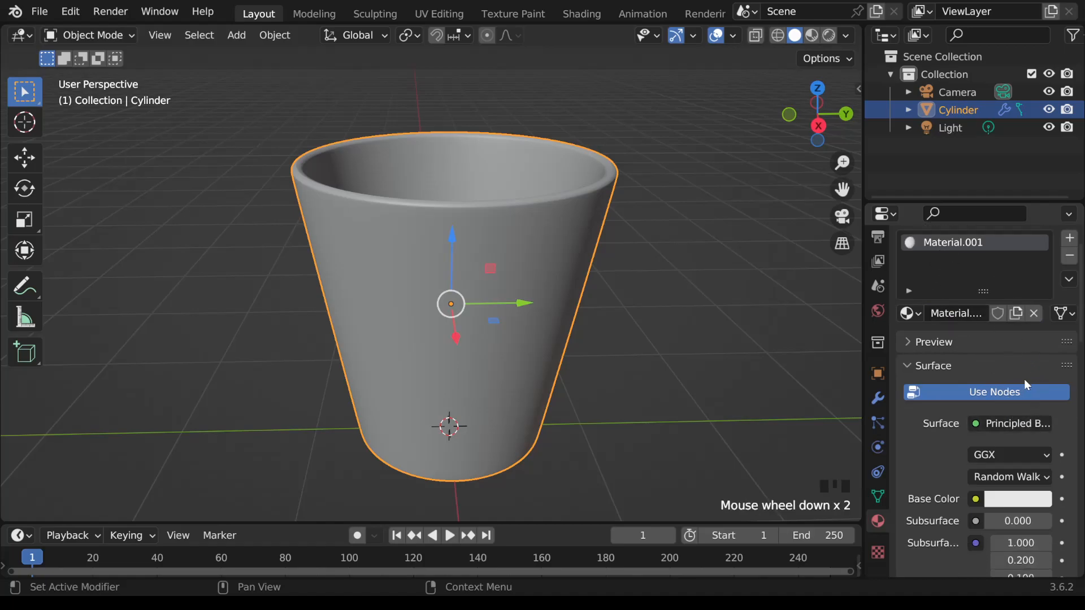
pyautogui.scroll(2, 1027, 377)
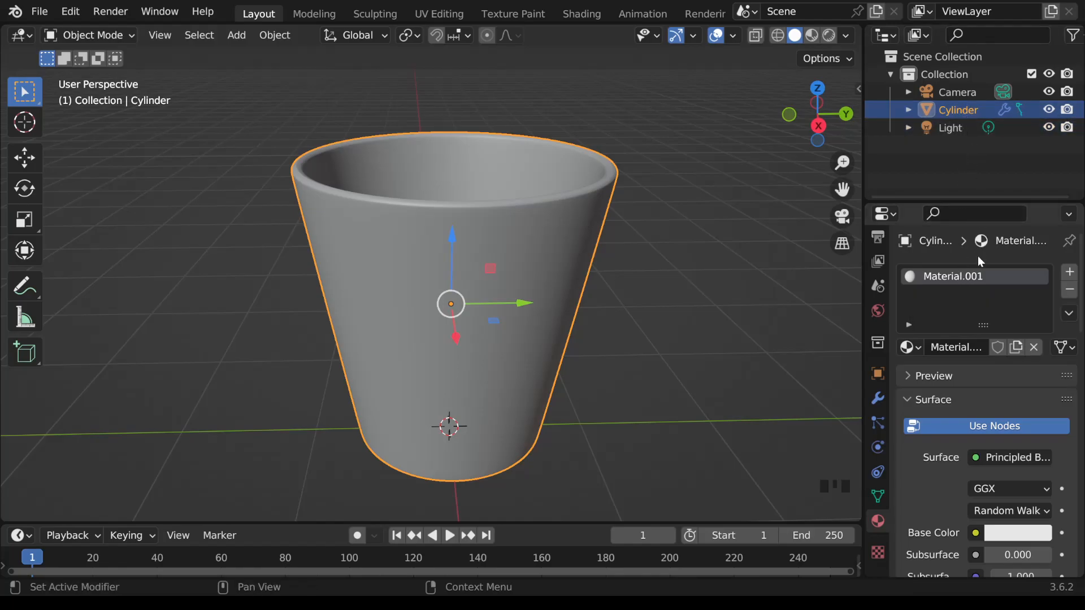
# Step: Rename the new material to Cup
pyautogui.tripleClick(978, 278)
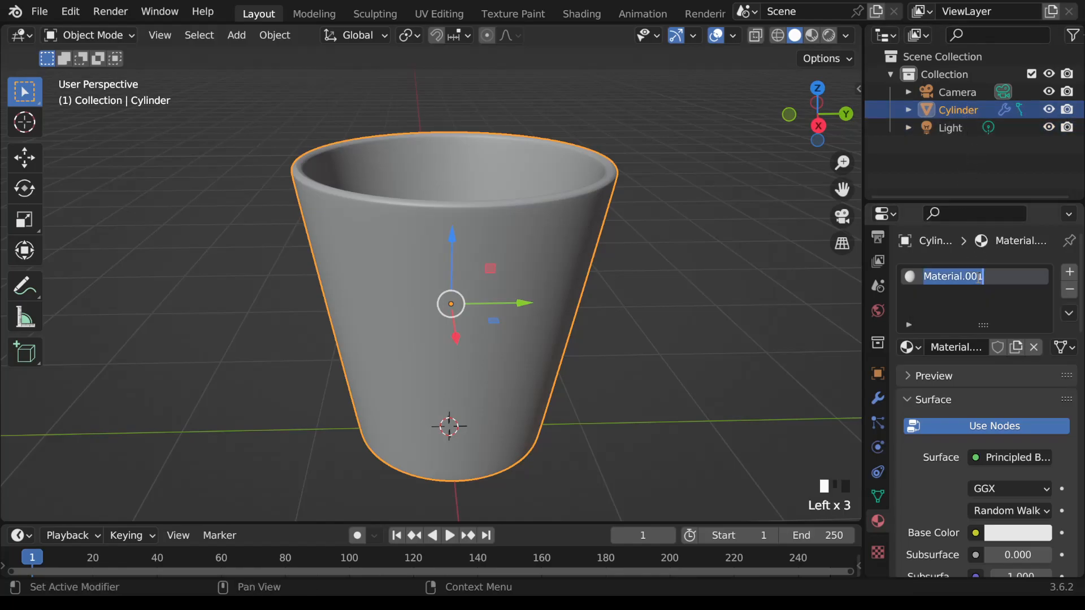
pyautogui.write('Cup')
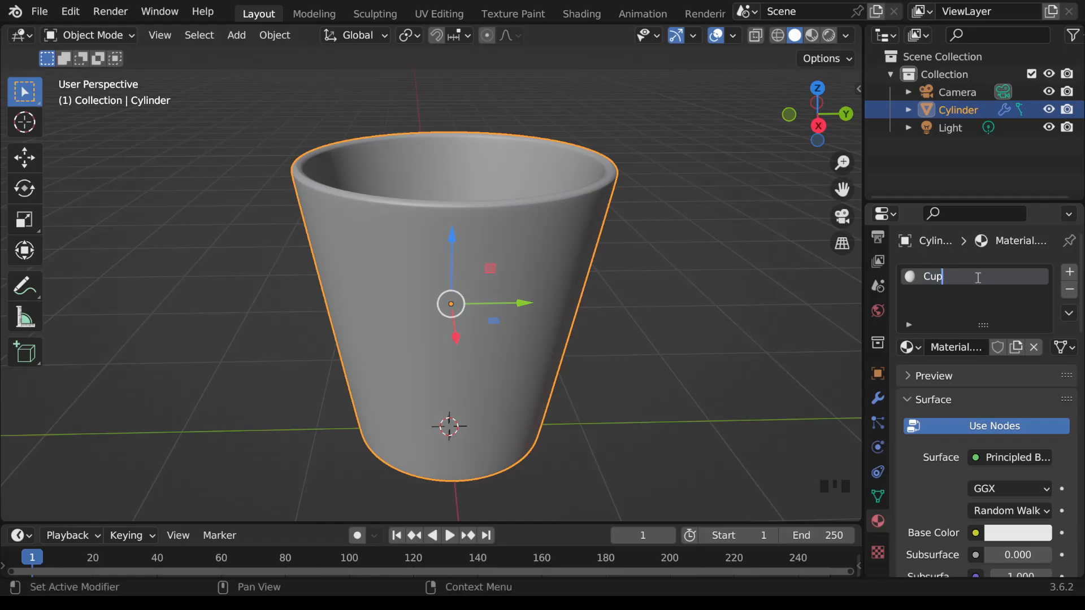
pyautogui.press('Return')
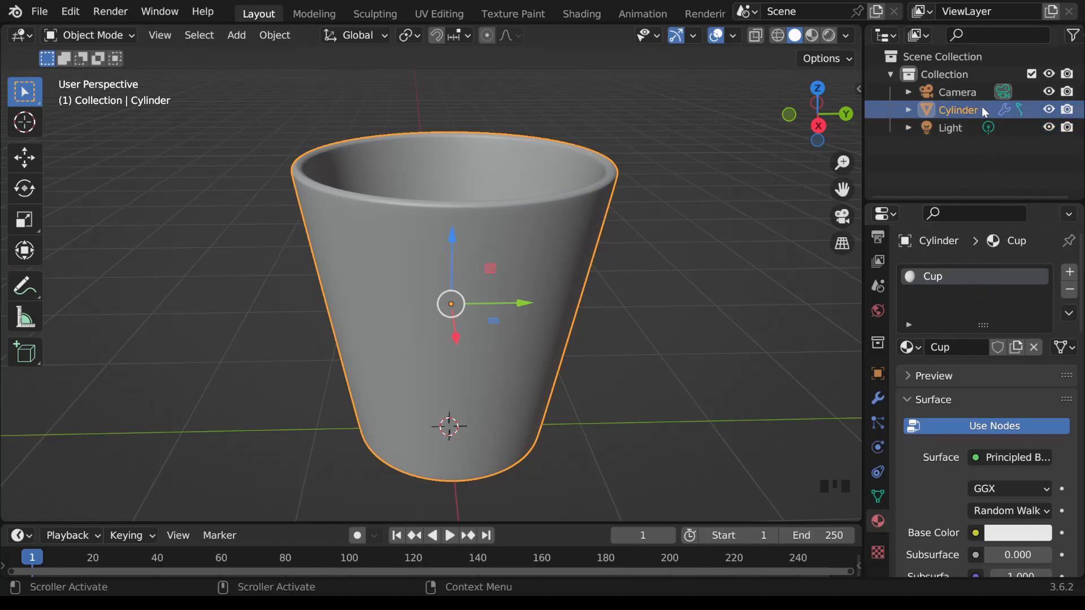
# Step: Rename the Cylinder object in the scene collection to Cup
pyautogui.click(963, 111)
pyautogui.doubleClick(963, 111)
pyautogui.write('Cup')
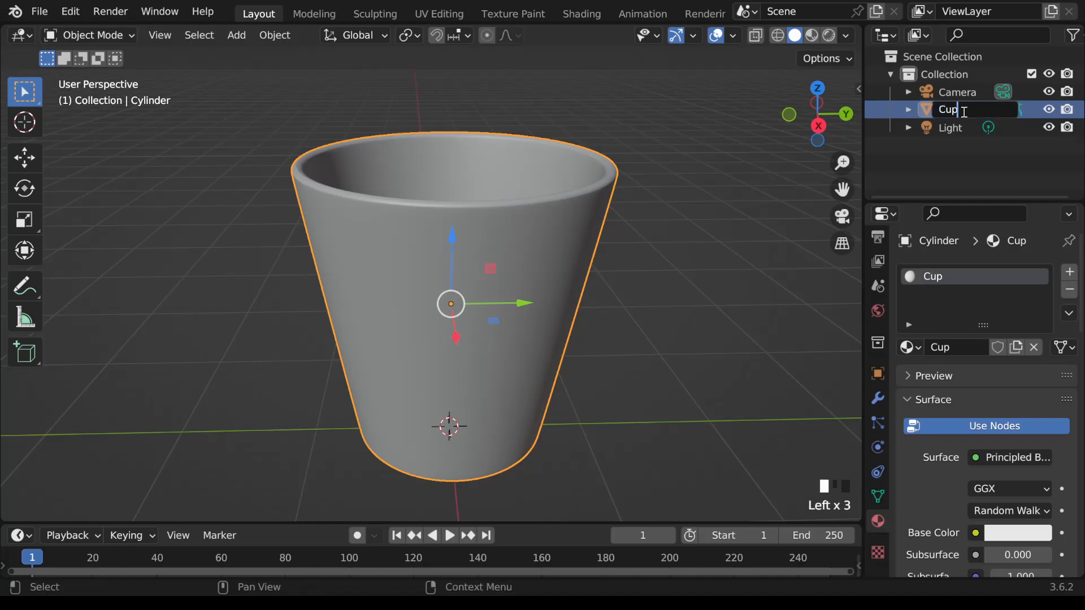
pyautogui.press('Return')
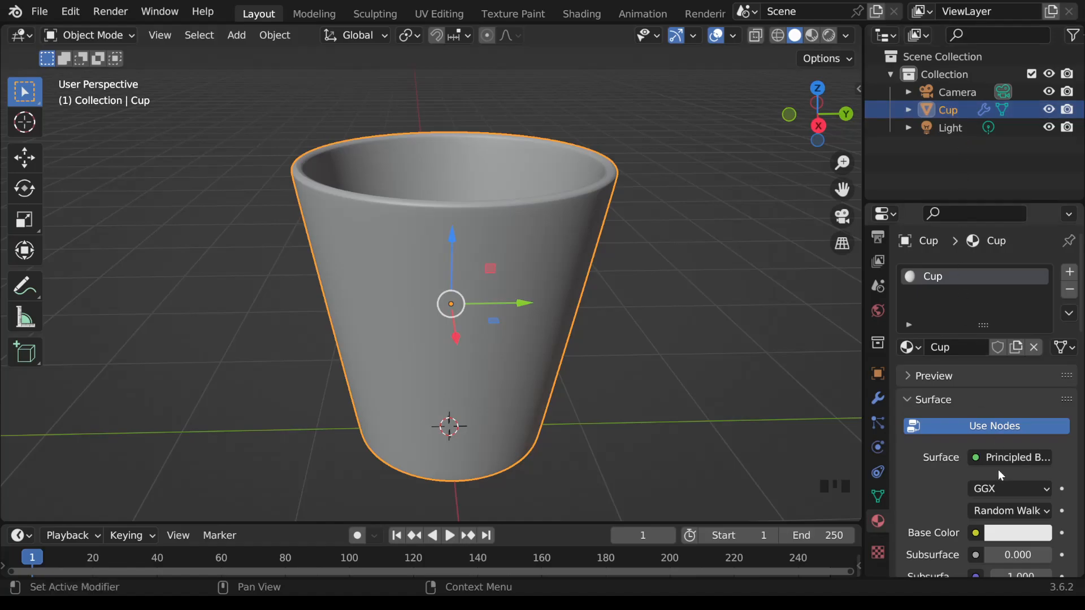
# Step: Set the Cup material's base color to blue by sampling the navigation gizmo's Z axis with the eyedropper
pyautogui.scroll(-5, 1008, 470)
pyautogui.scroll(-8, 1008, 470)
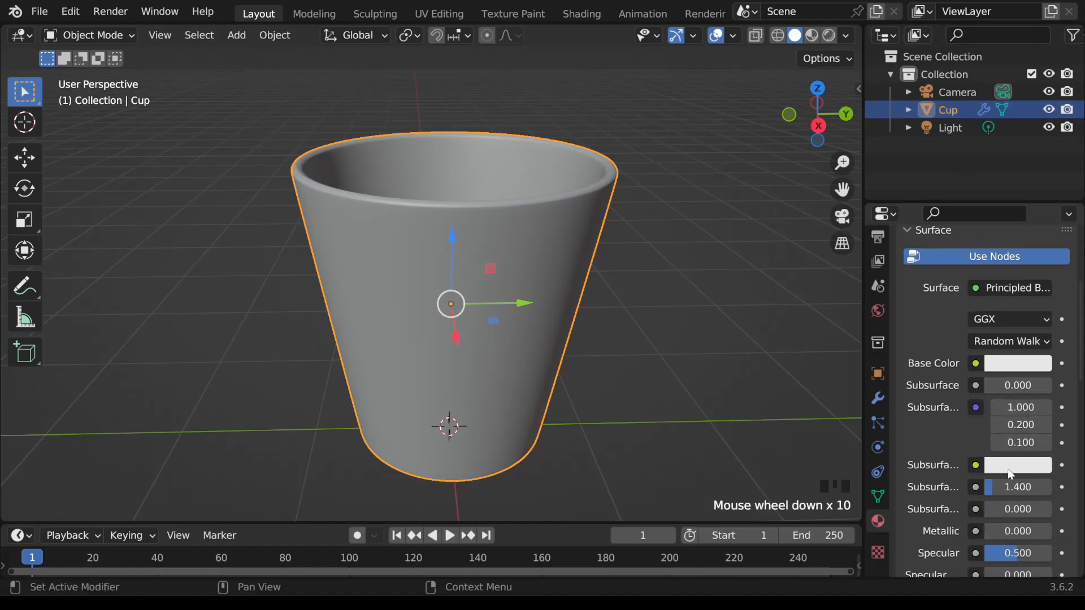
pyautogui.scroll(-4, 1009, 469)
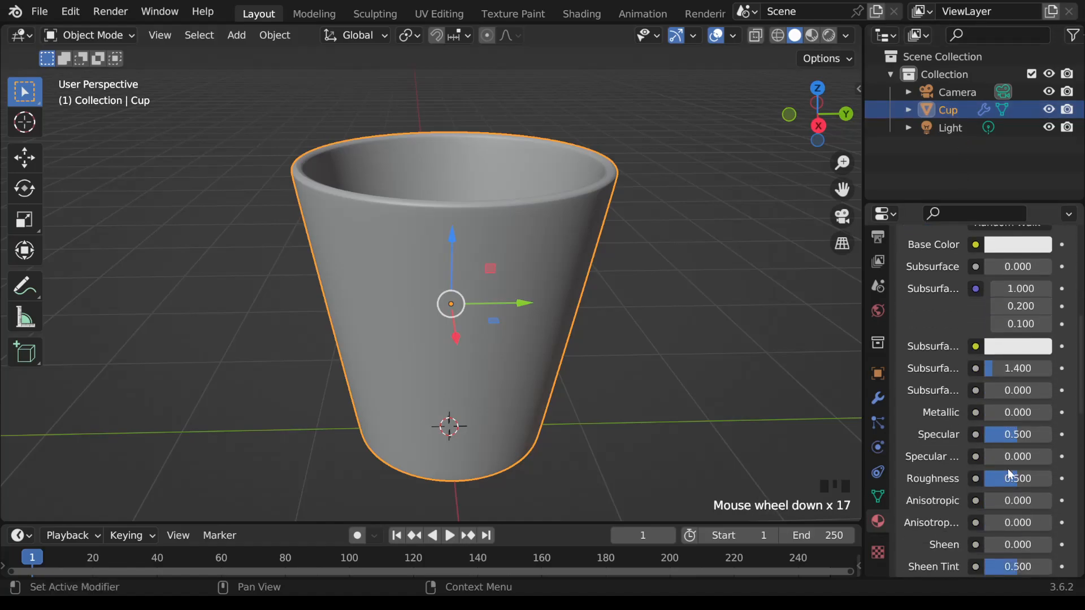
pyautogui.scroll(3, 983, 414)
pyautogui.scroll(7, 983, 417)
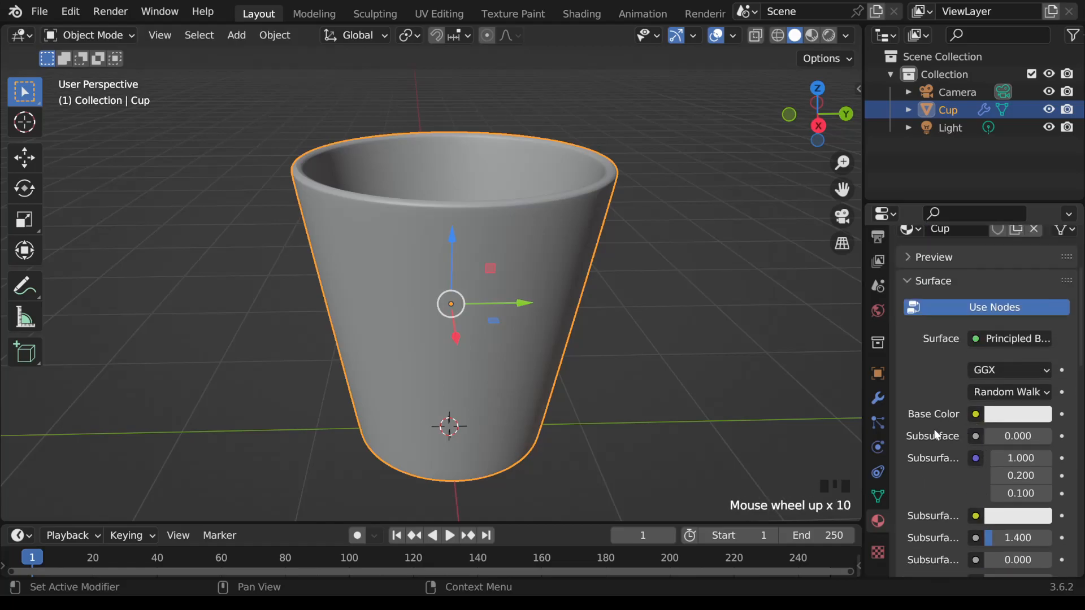
pyautogui.click(1029, 420)
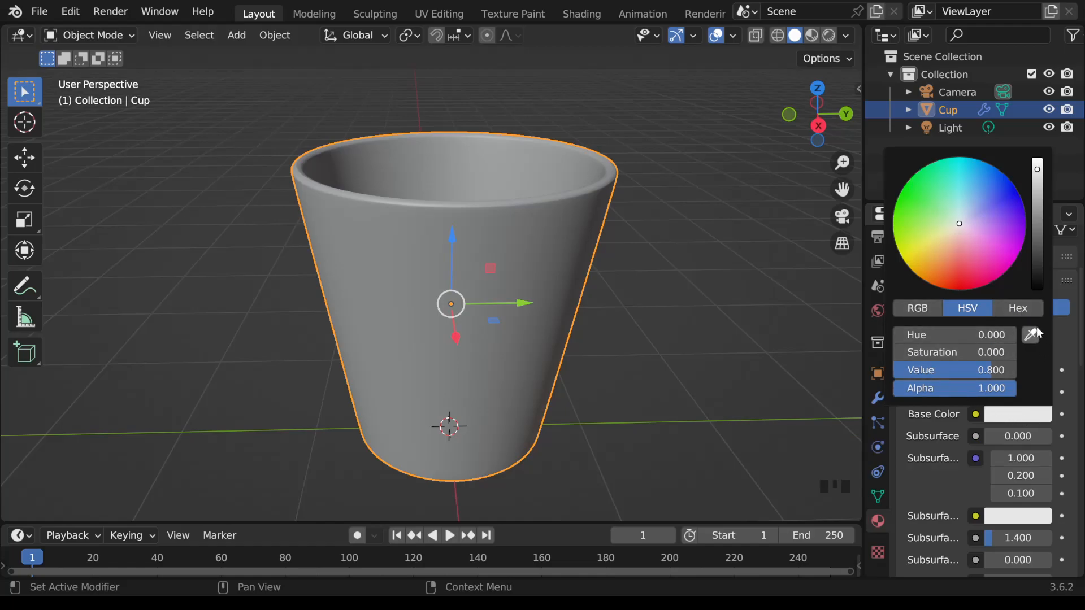
pyautogui.click(934, 310)
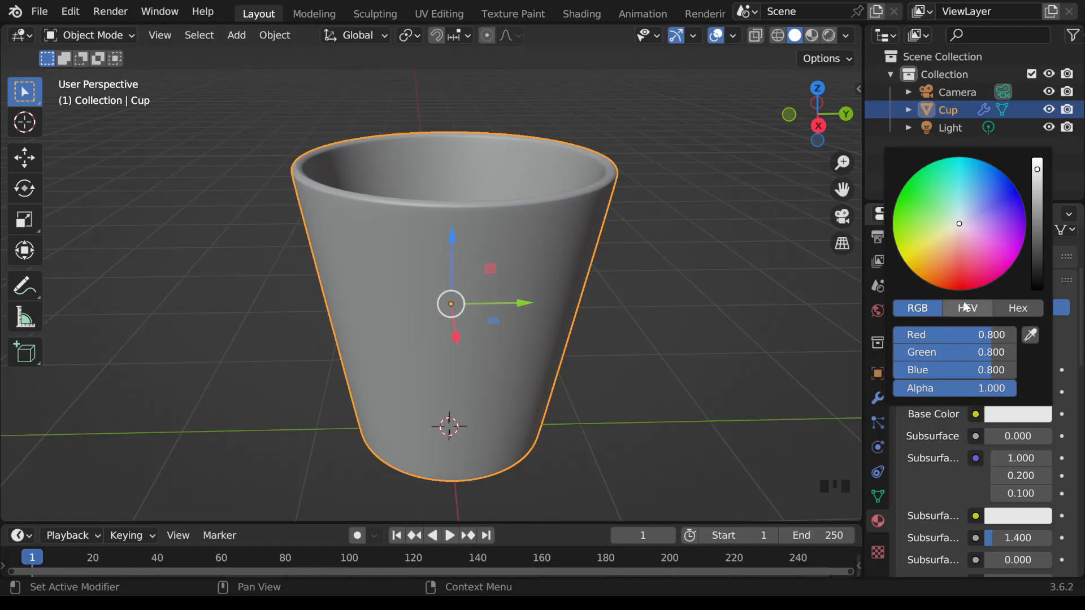
pyautogui.click(979, 310)
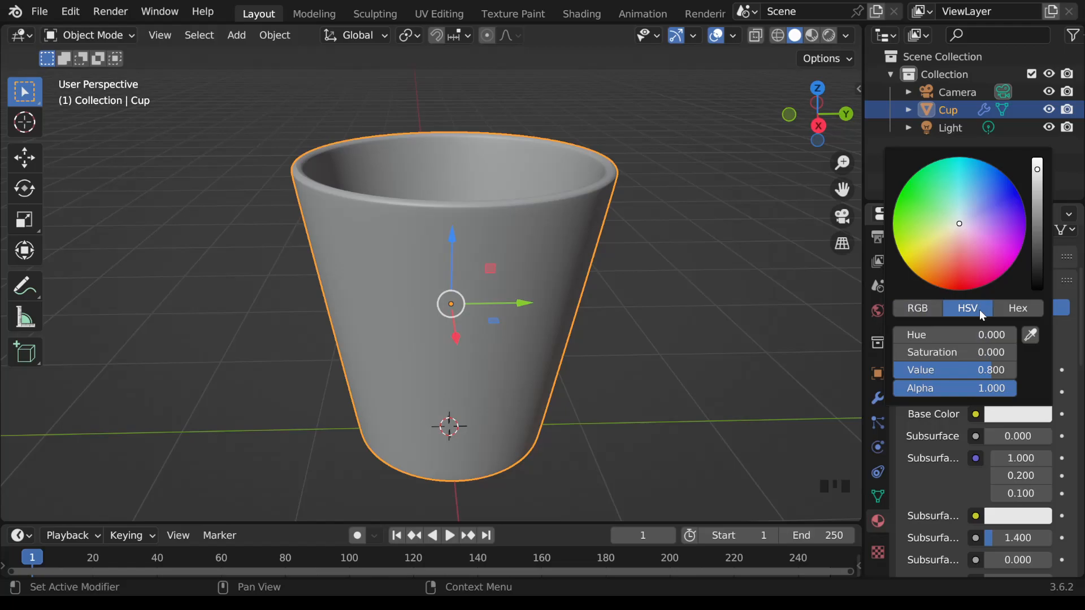
pyautogui.click(1031, 311)
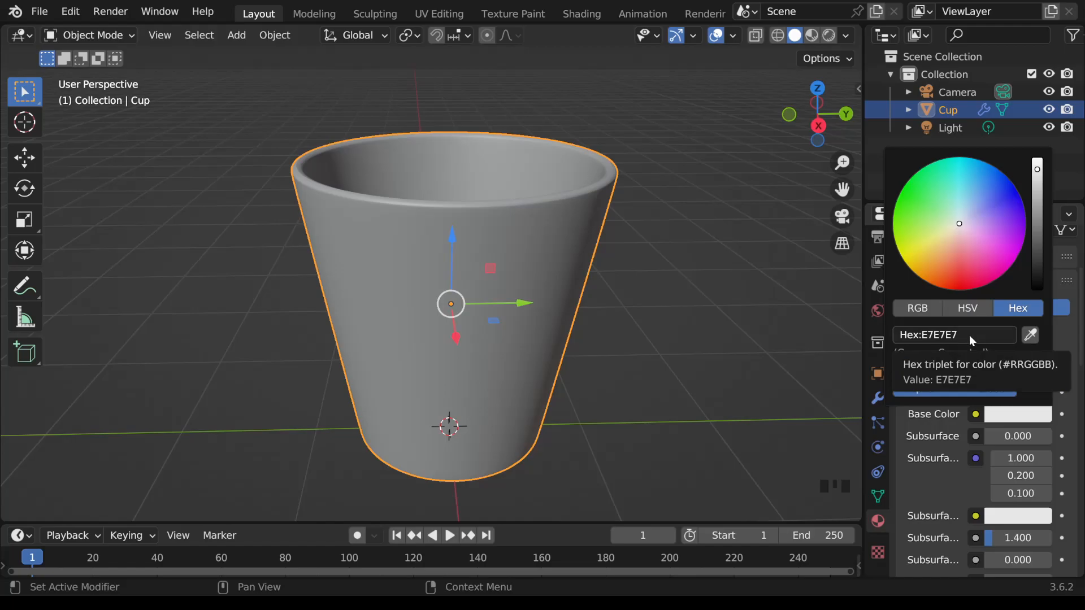
pyautogui.click(1029, 336)
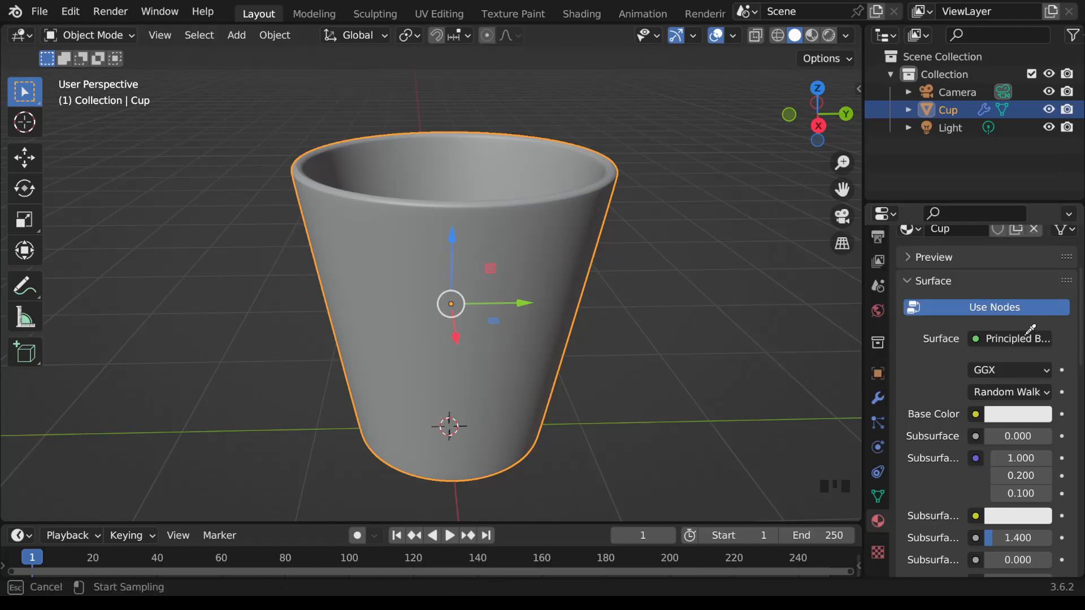
pyautogui.click(820, 88)
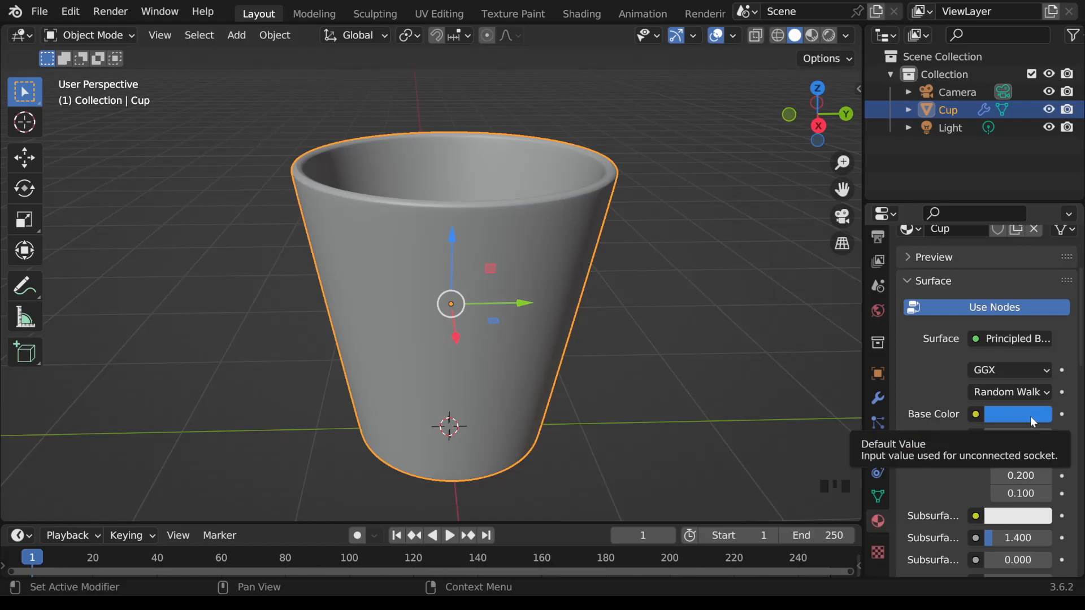
# Step: Preview the cup in Material Preview shading and switch the viewport to Rendered shading
pyautogui.scroll(-1, 550, 313)
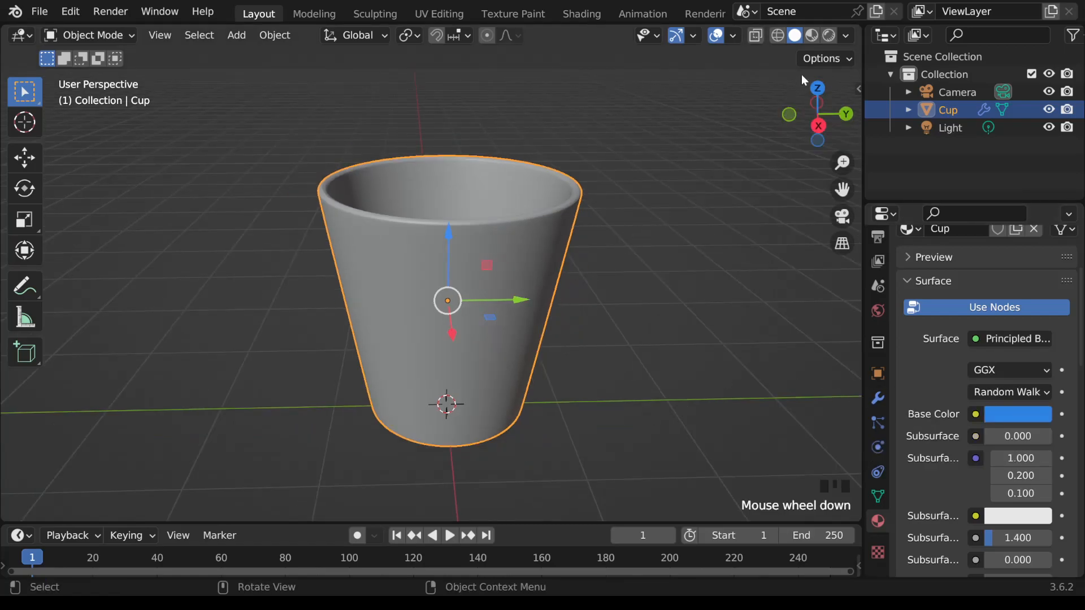
pyautogui.click(811, 36)
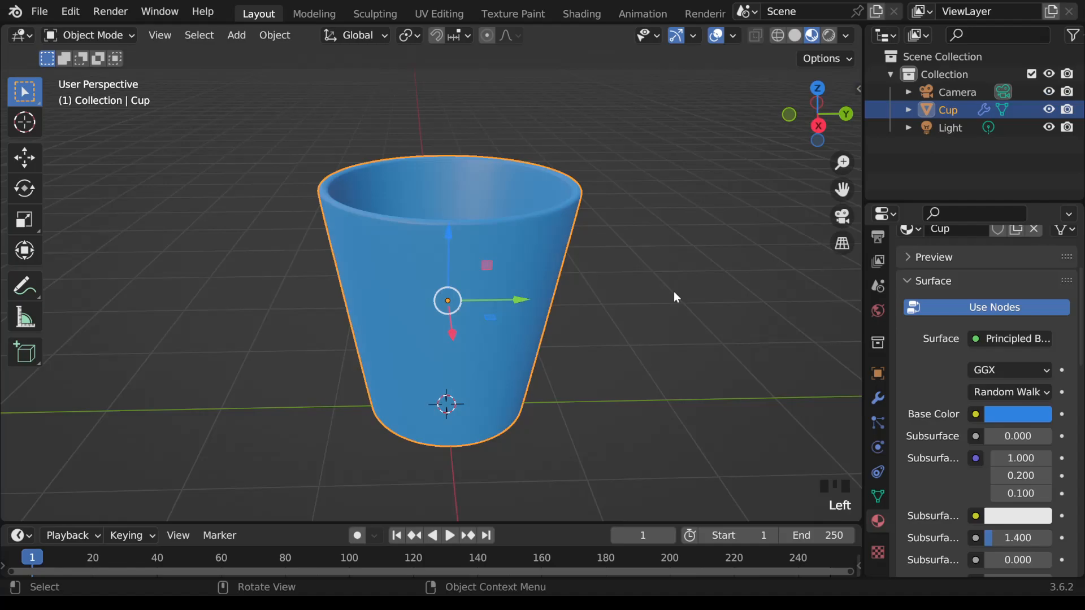
pyautogui.moveTo(695, 295); pyautogui.dragTo(724, 285, button='middle')
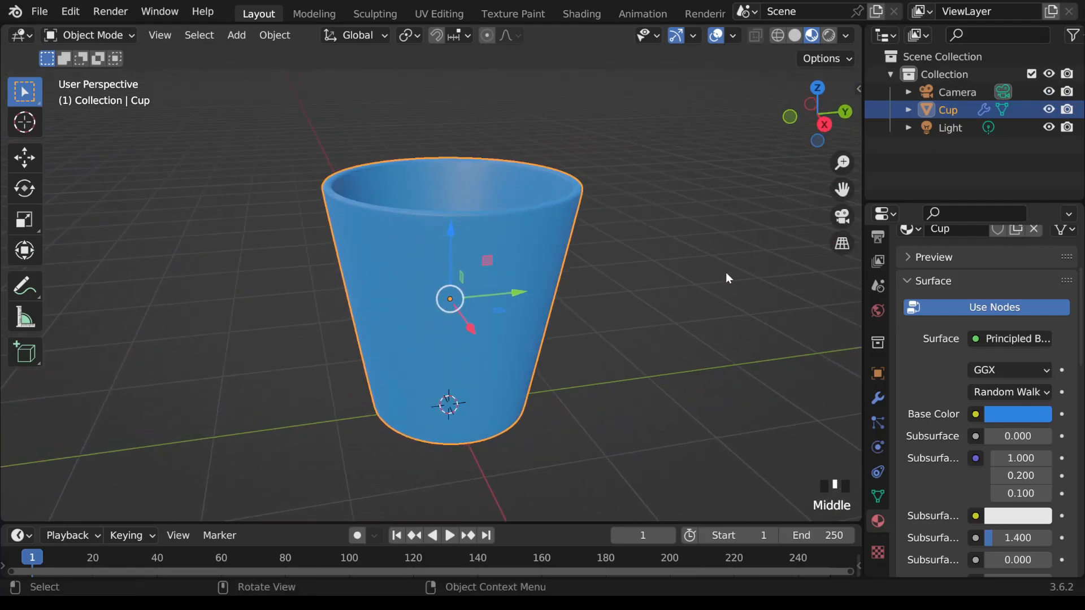
pyautogui.click(829, 36)
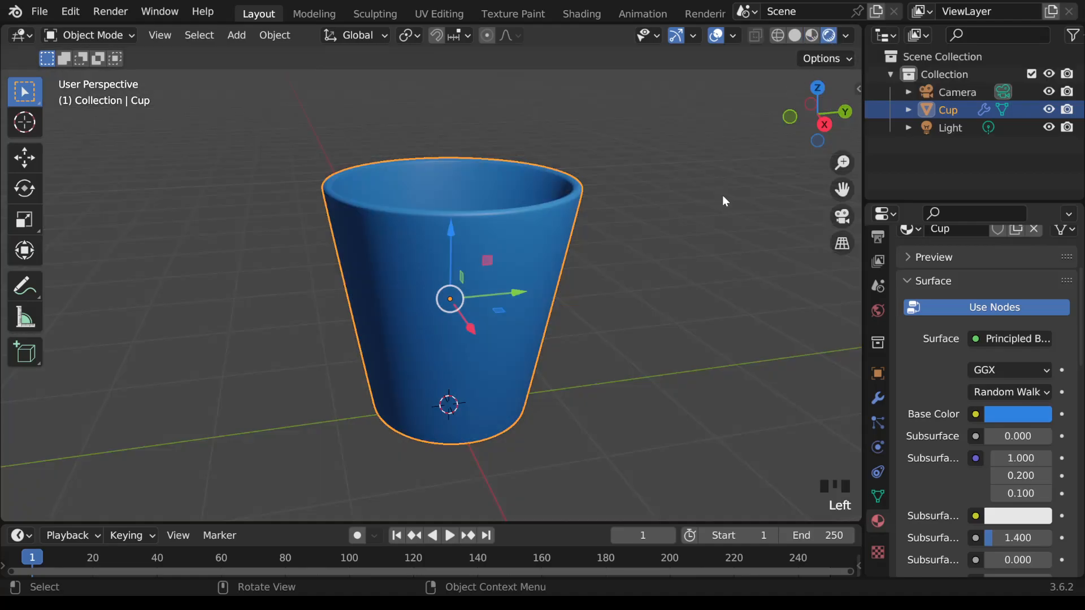
# Step: Set the point light's color to red by sampling the navigation gizmo's X axis with the eyedropper
pyautogui.scroll(-2, 690, 302)
pyautogui.moveTo(692, 300); pyautogui.dragTo(666, 305, button='middle')
pyautogui.scroll(-5, 659, 310)
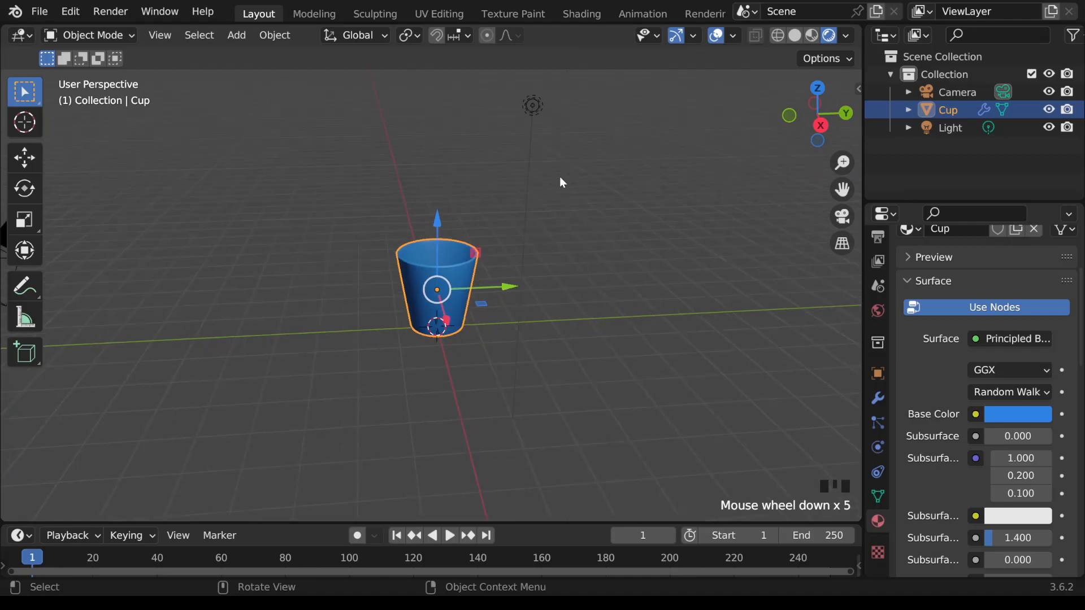
pyautogui.click(534, 103)
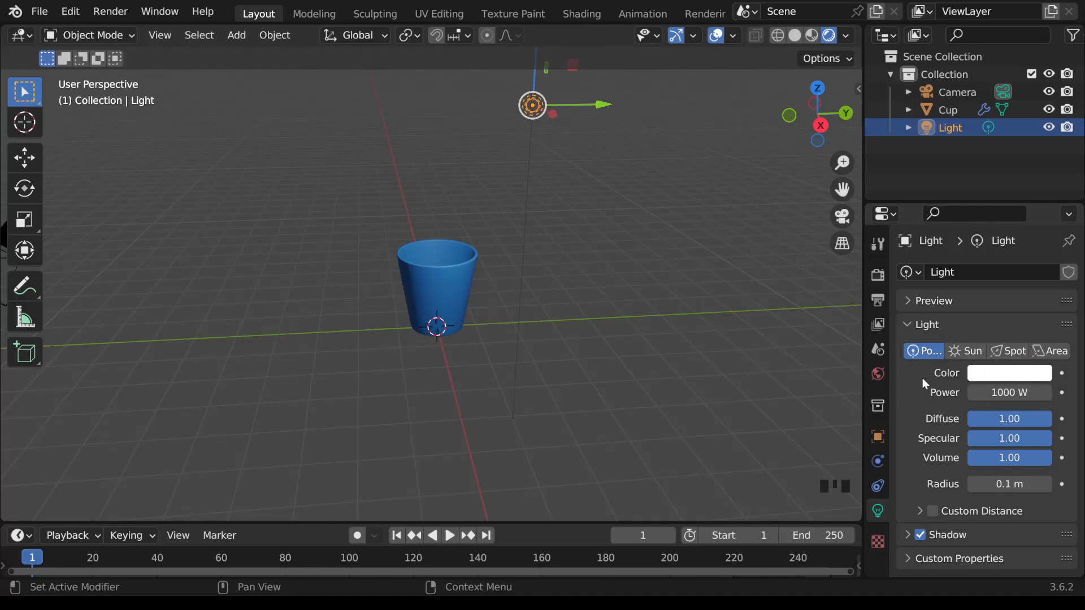
pyautogui.click(1001, 375)
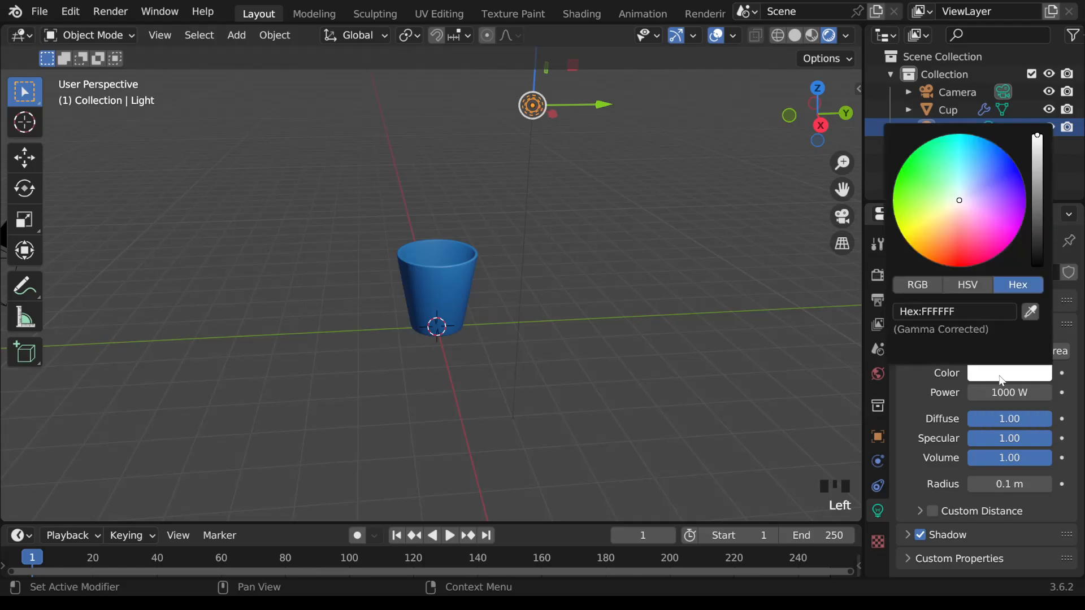
pyautogui.click(1032, 312)
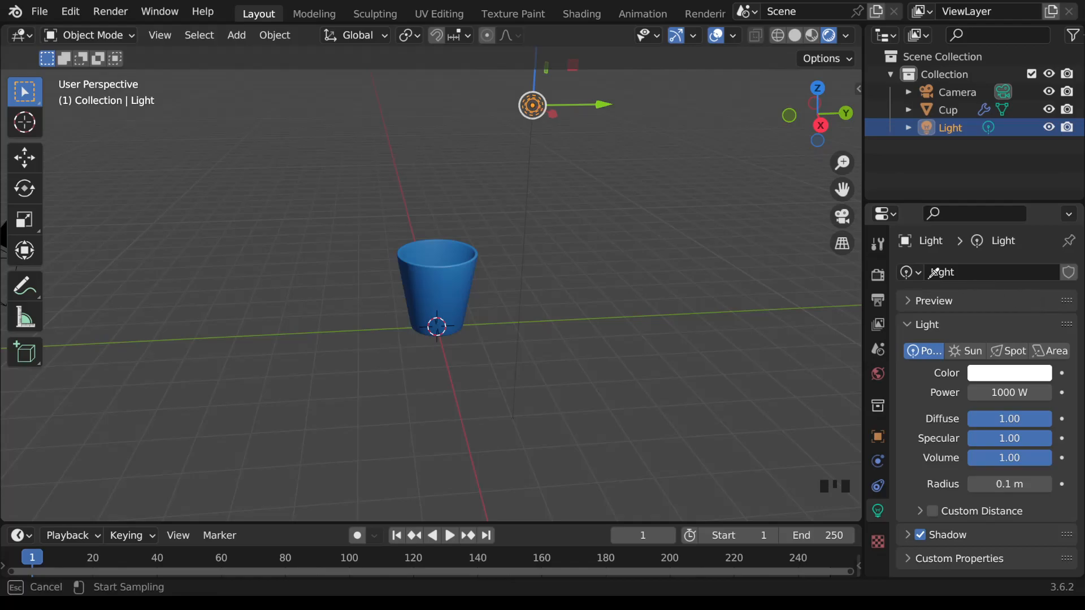
pyautogui.click(823, 123)
# Step: Frame the cup closely in the viewport and align the camera to that view
pyautogui.scroll(3, 663, 291)
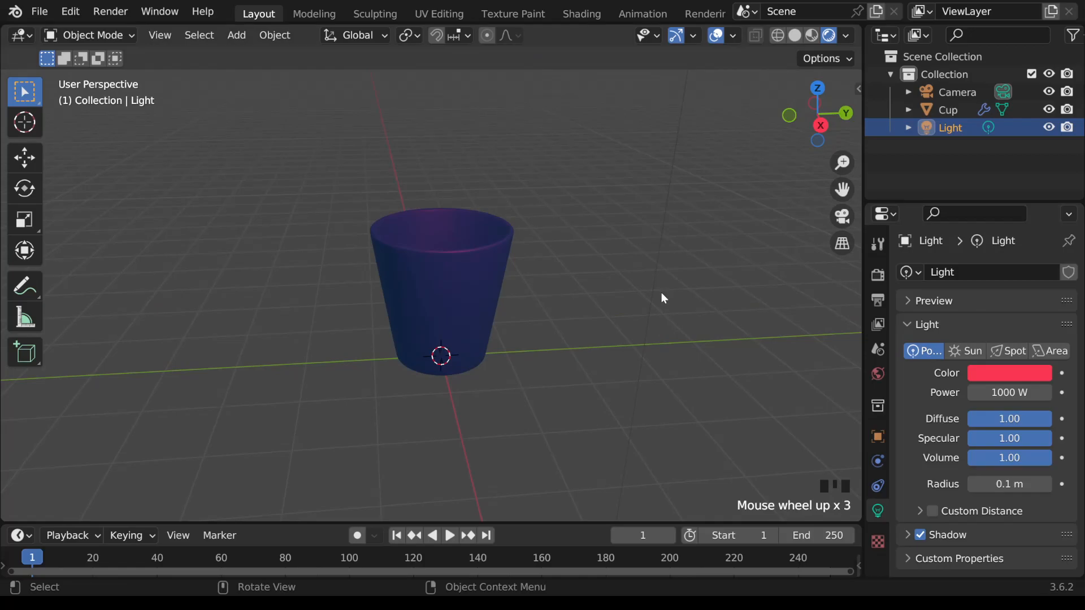
pyautogui.scroll(1, 662, 294)
pyautogui.moveTo(661, 292)
pyautogui.mouseDown(button='middle')
pyautogui.moveTo(719, 291)
pyautogui.moveTo(635, 291)
pyautogui.moveTo(660, 291)
pyautogui.mouseUp(button='middle')
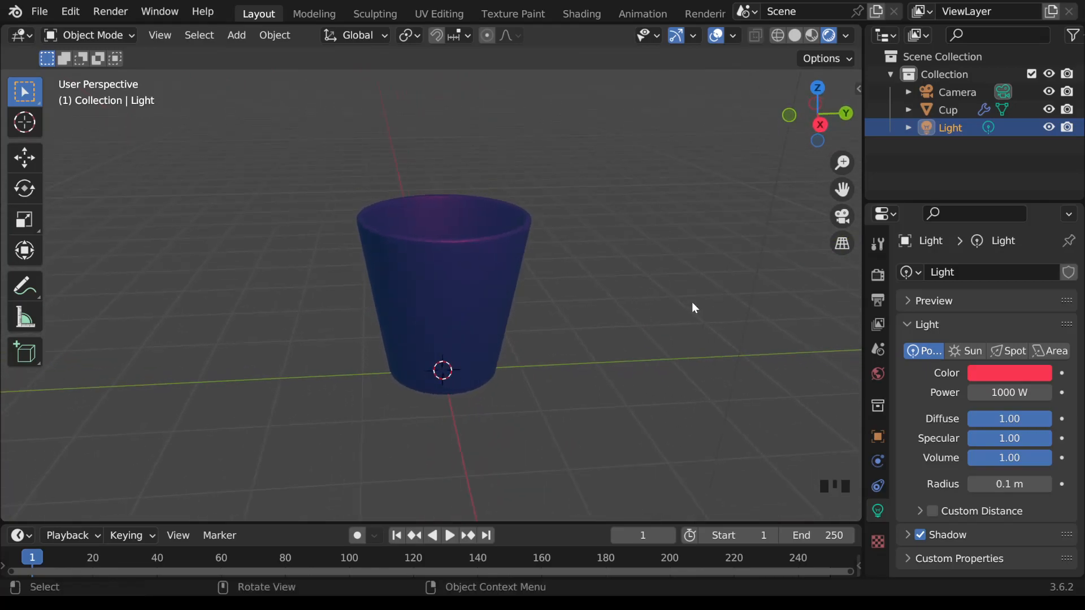
pyautogui.scroll(1, 695, 308)
pyautogui.moveTo(694, 307); pyautogui.dragTo(694, 307, button='middle')
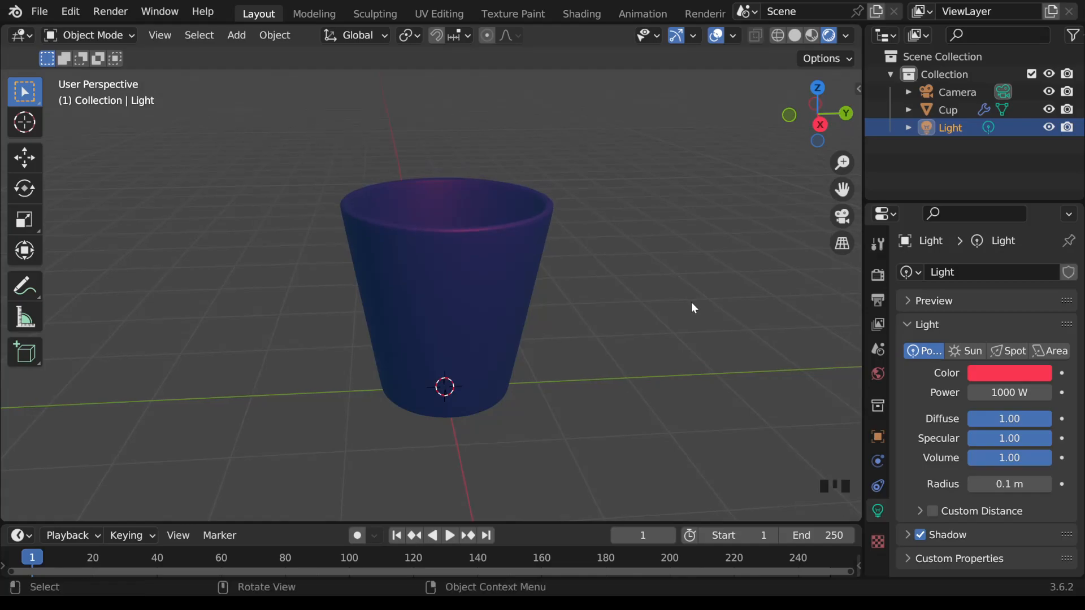
pyautogui.press('ctrl+alt+KP_0')
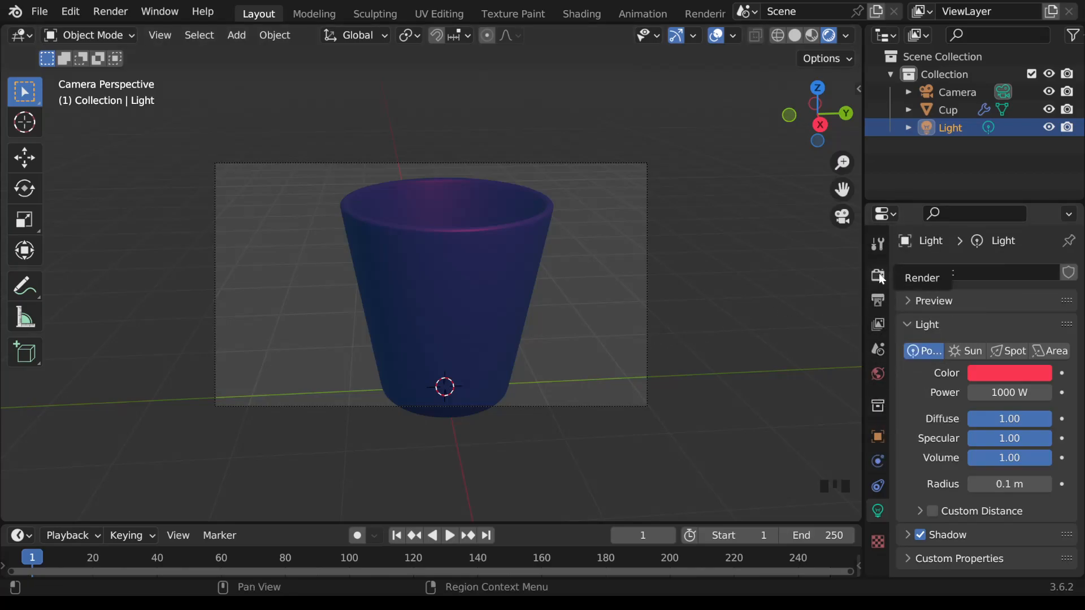
# Step: Set the output's horizontal resolution to 1080 px for a square frame
pyautogui.click(882, 300)
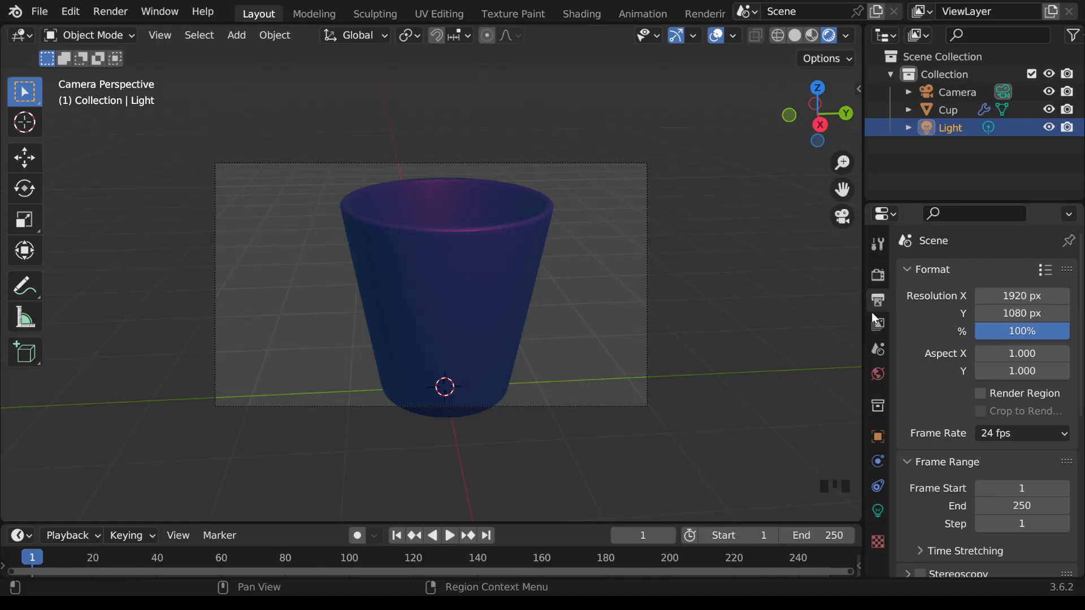
pyautogui.click(1025, 298)
pyautogui.write('1080')
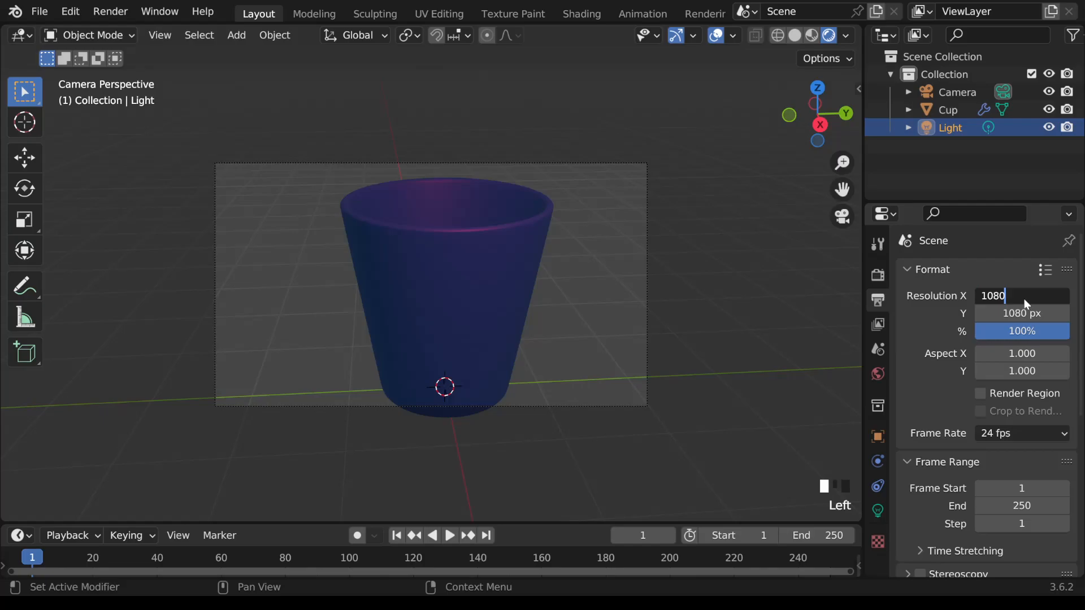
pyautogui.press('Return')
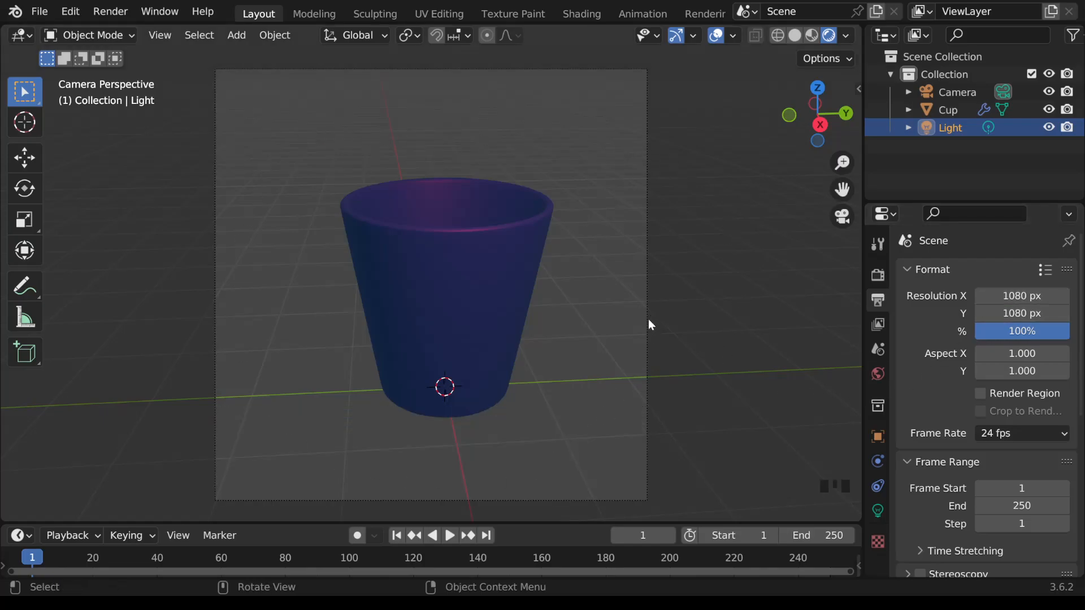
# Step: Select the camera and move it about 0.19 m, mostly along Y, to center the cup in the frame
pyautogui.click(647, 338)
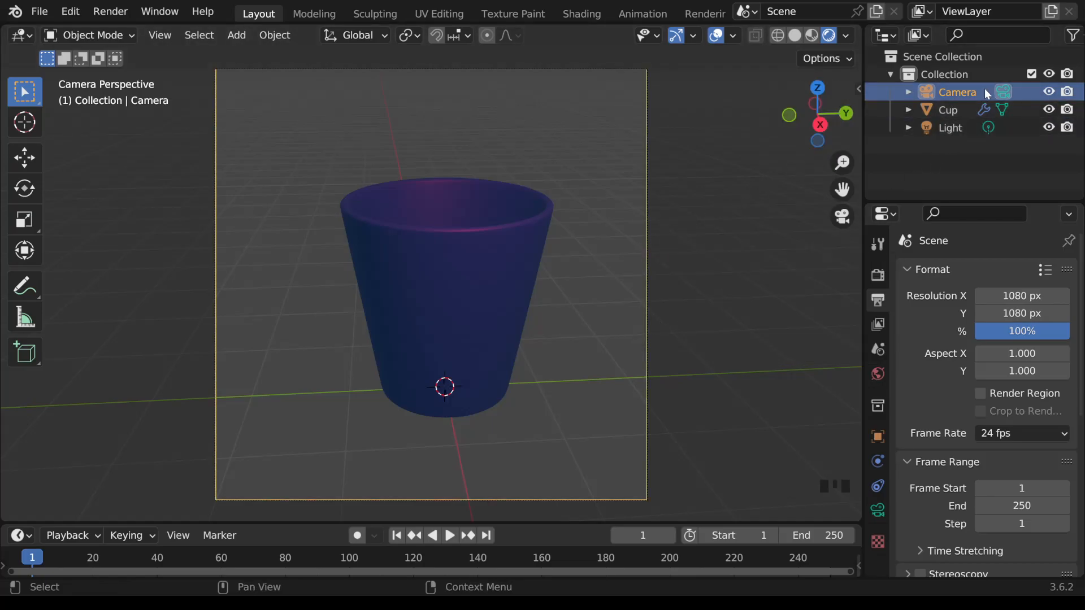
pyautogui.scroll(-2, 639, 290)
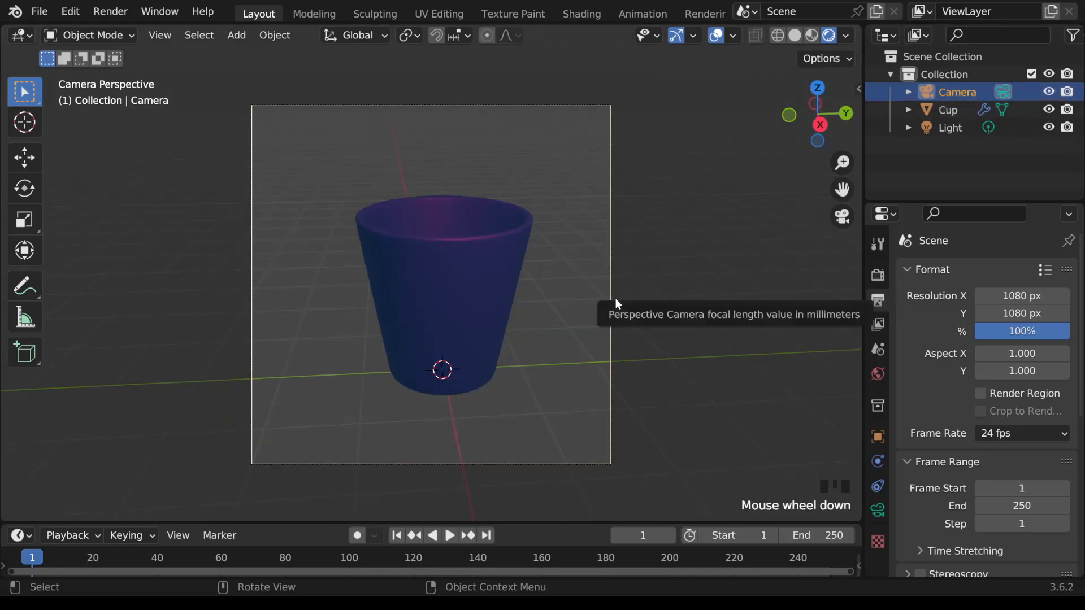
pyautogui.press('g')
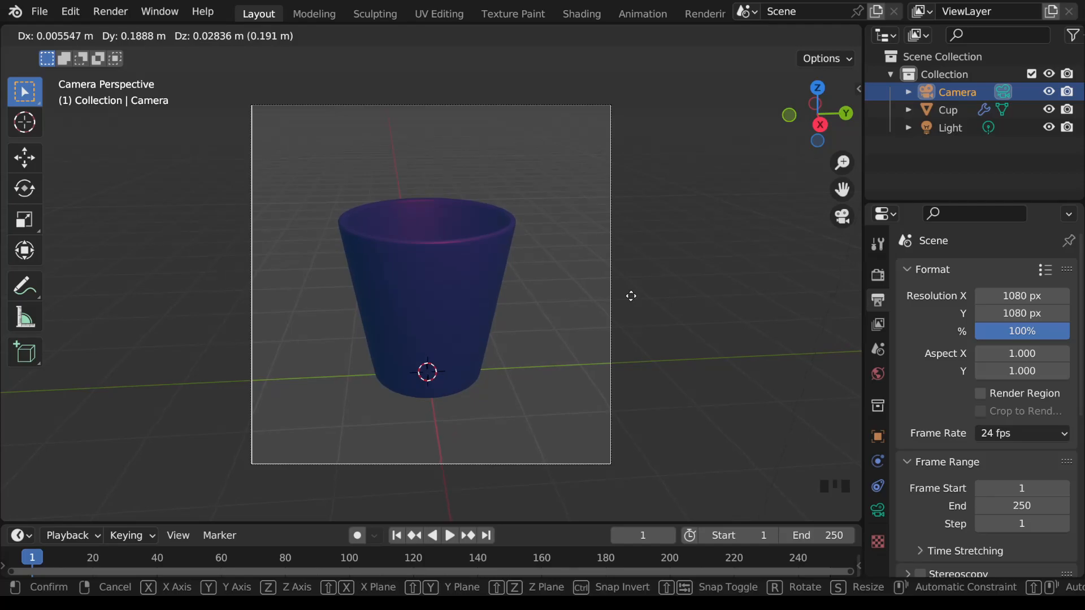
pyautogui.click(632, 295)
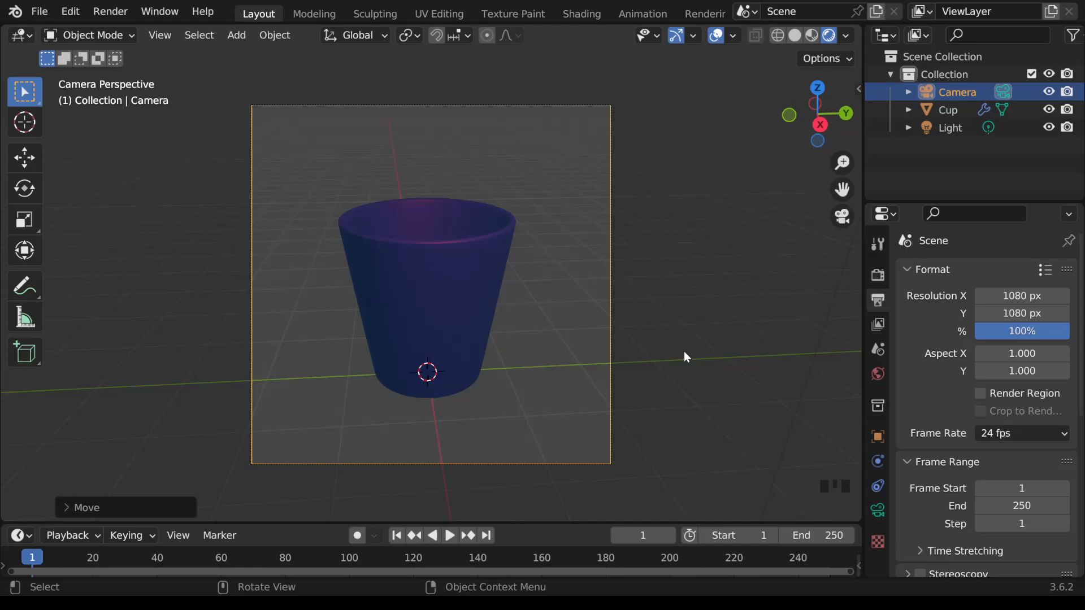
# Step: Leave the camera view and move the light closer to the cup along the X axis in top view
pyautogui.press('KP_0')
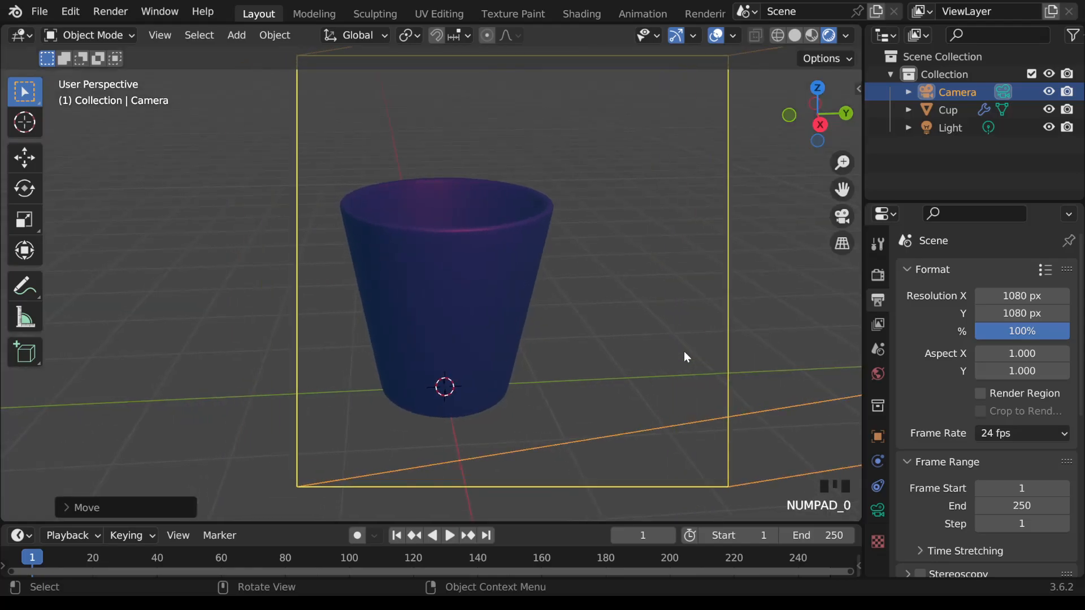
pyautogui.scroll(-3, 731, 368)
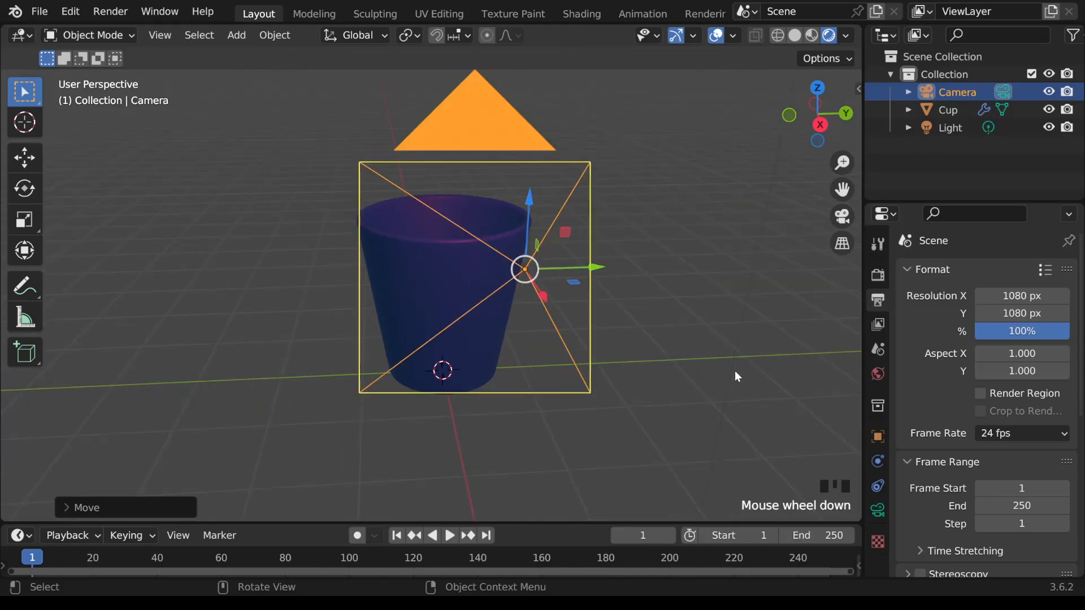
pyautogui.scroll(3, 732, 371)
pyautogui.moveTo(733, 371)
pyautogui.mouseDown(button='middle')
pyautogui.moveTo(698, 372)
pyautogui.moveTo(727, 373)
pyautogui.mouseUp(button='middle')
pyautogui.scroll(-5, 727, 374)
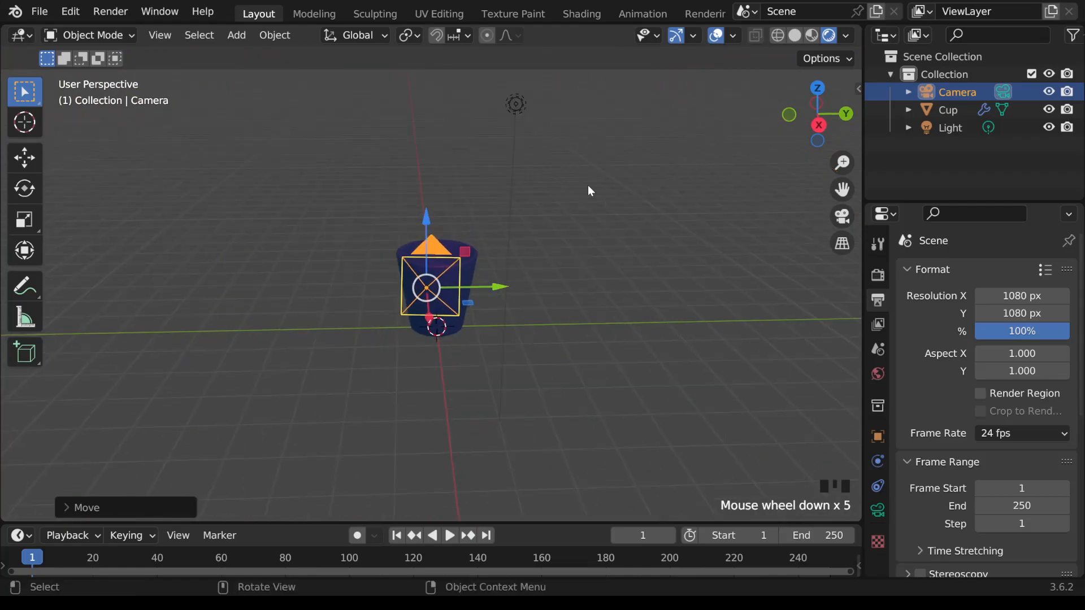
pyautogui.click(521, 105)
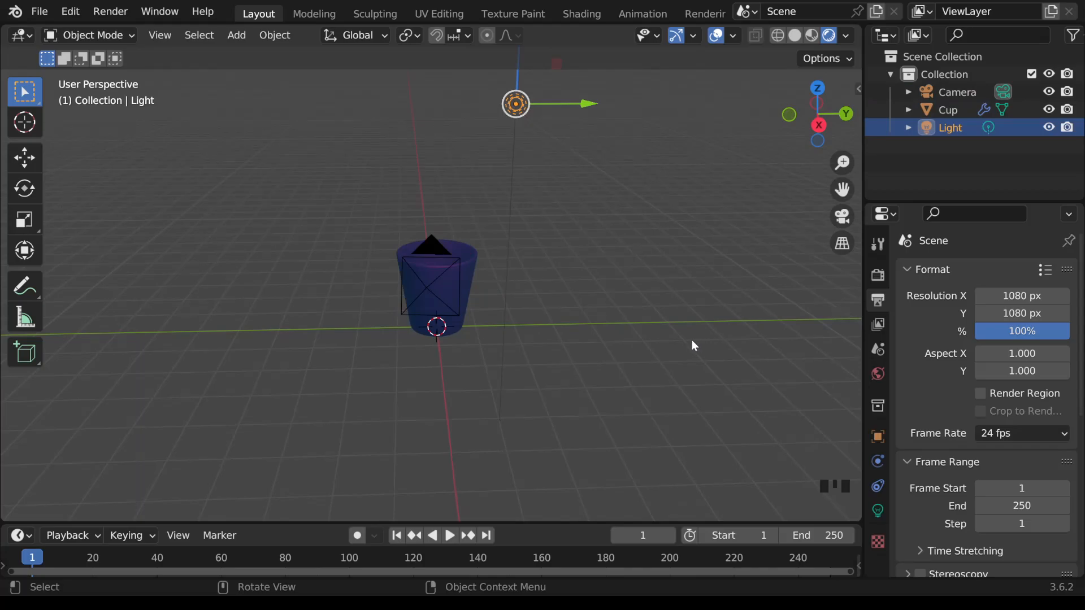
pyautogui.press('KP_7')
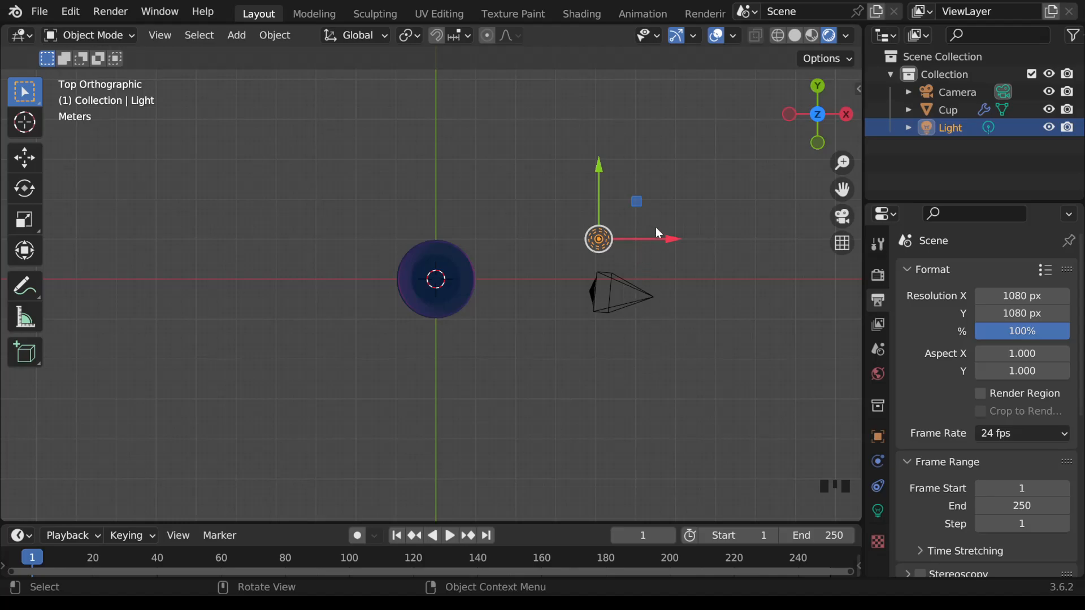
pyautogui.moveTo(672, 239); pyautogui.dragTo(645, 237)
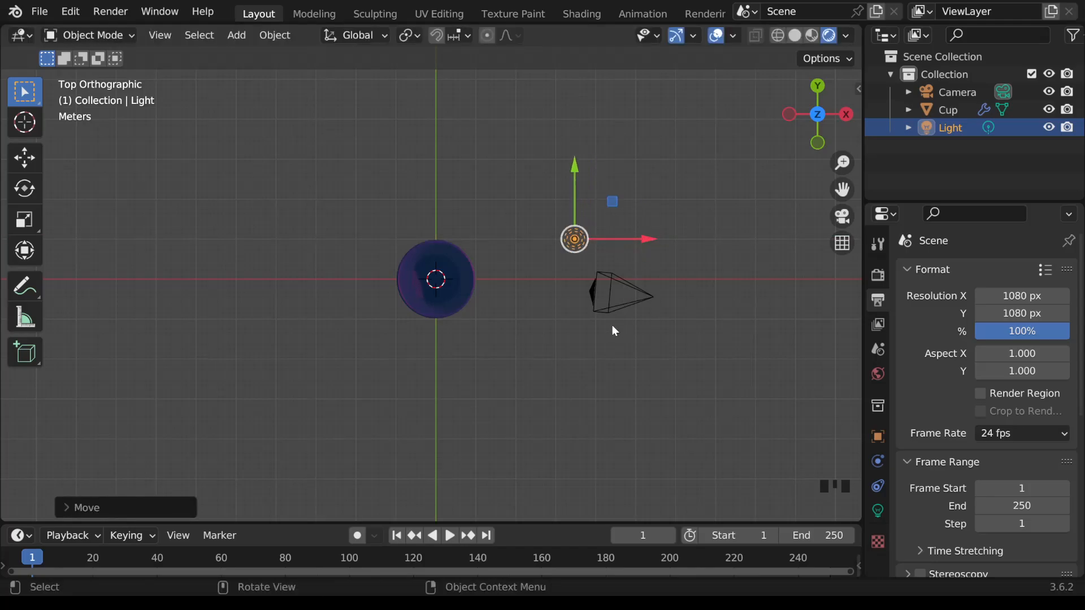
# Step: Duplicate the light and place the copy along the negative Y axis, well beyond the camera
pyautogui.hotkey('shift', 'd')
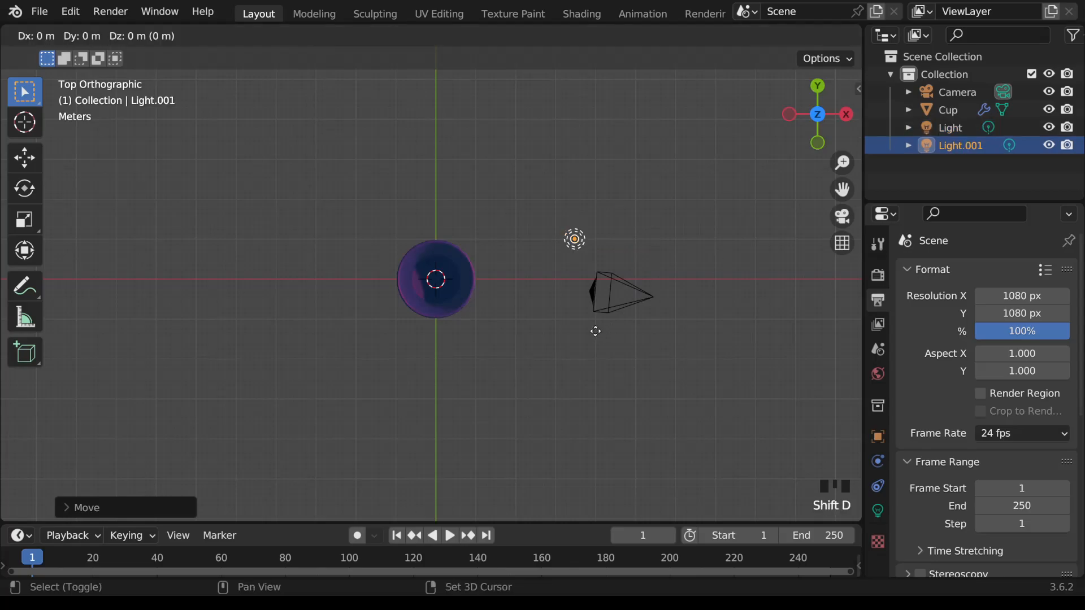
pyautogui.press('y')
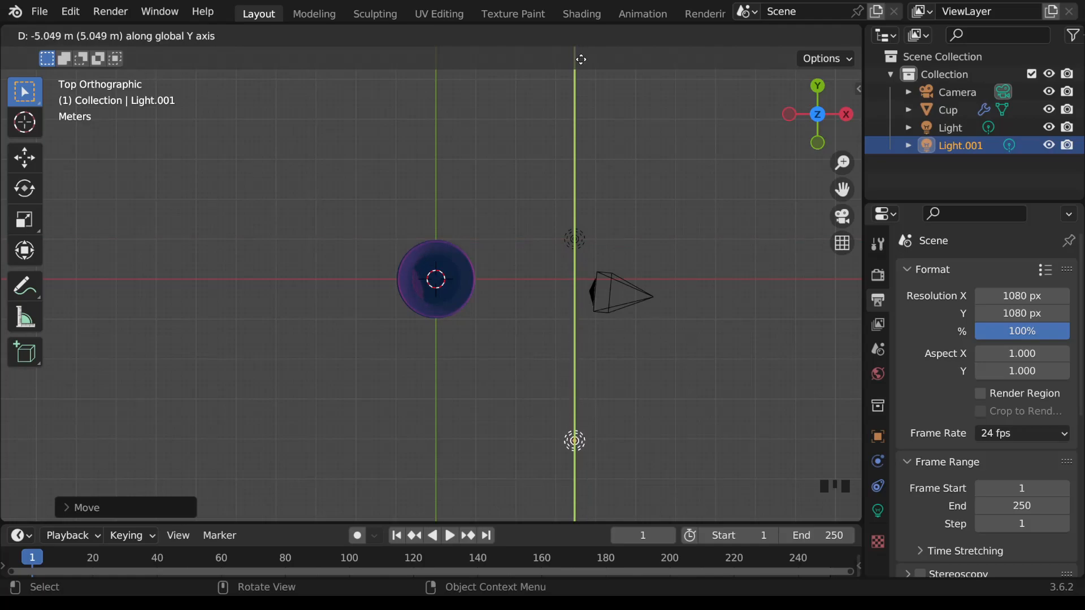
pyautogui.click(581, 125)
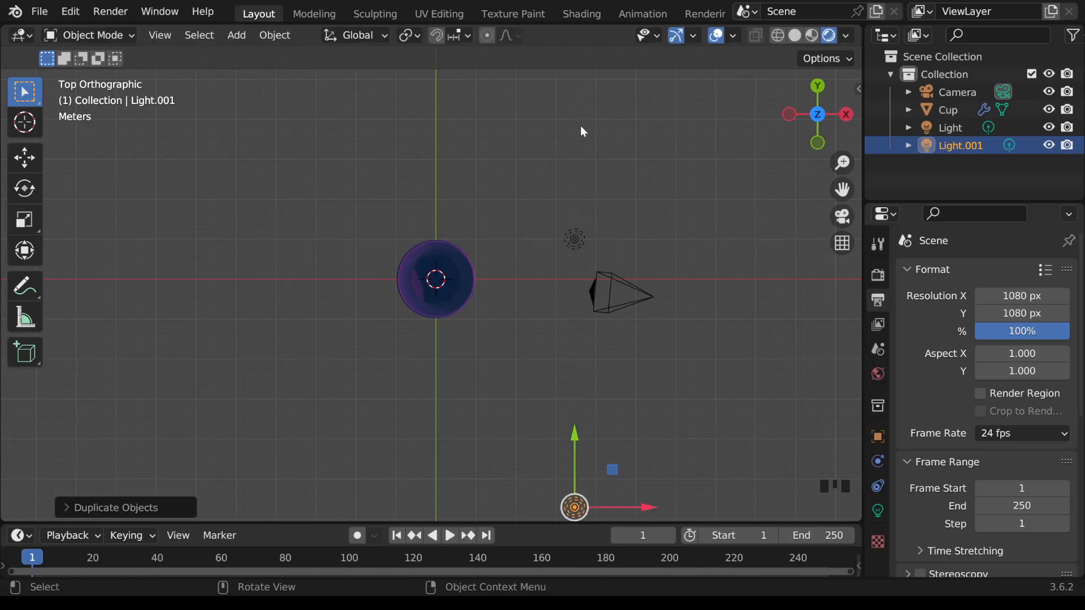
pyautogui.scroll(-1, 609, 211)
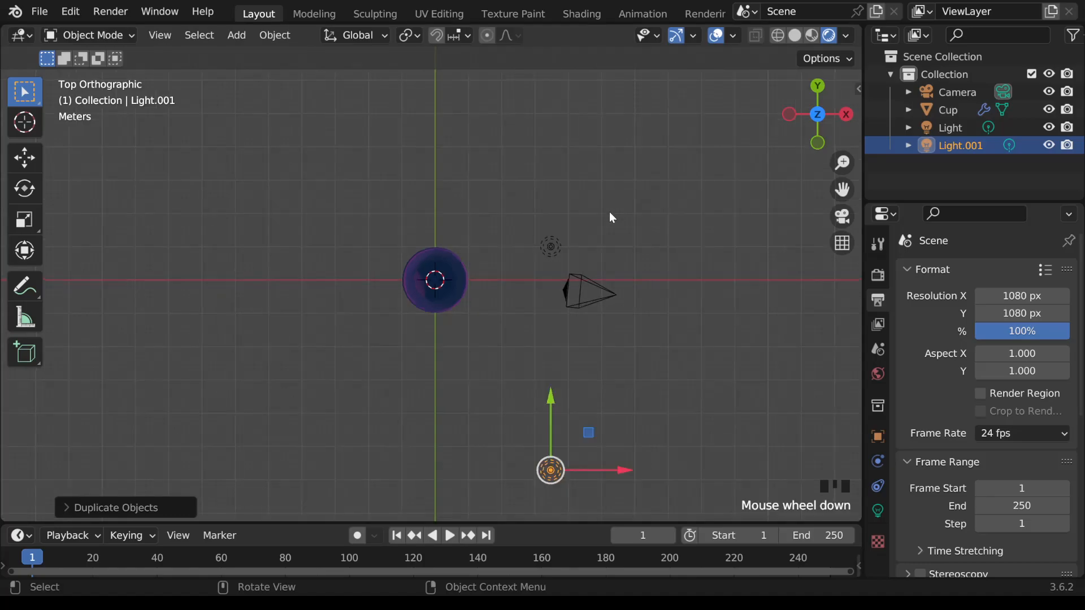
pyautogui.scroll(-1, 610, 215)
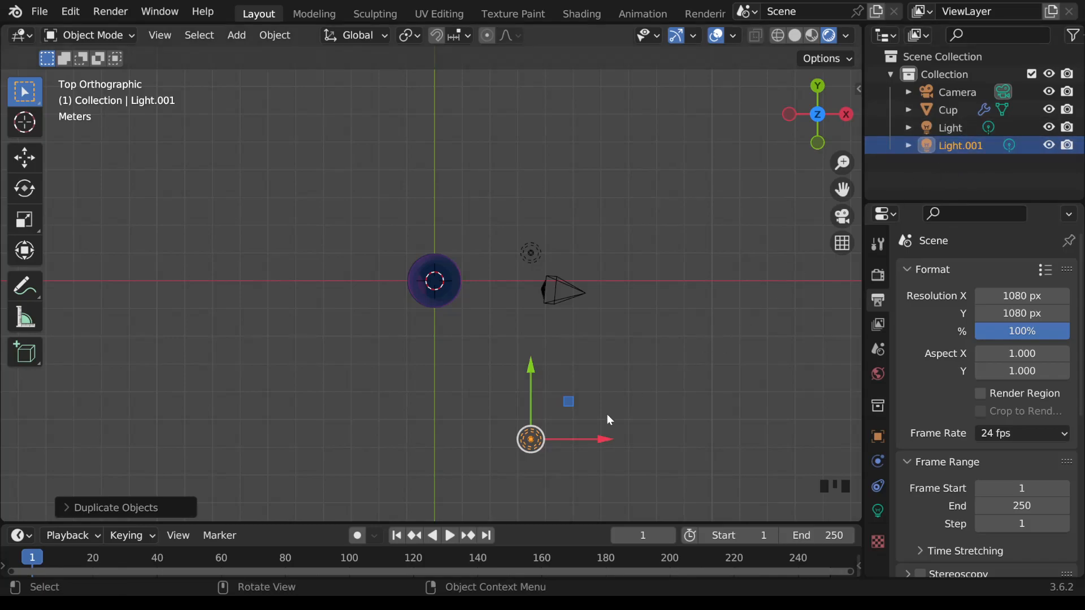
# Step: Move the duplicated light along negative X until it nearly lines up with the cup, and return to camera view
pyautogui.click(604, 441)
pyautogui.moveTo(605, 445); pyautogui.dragTo(530, 439)
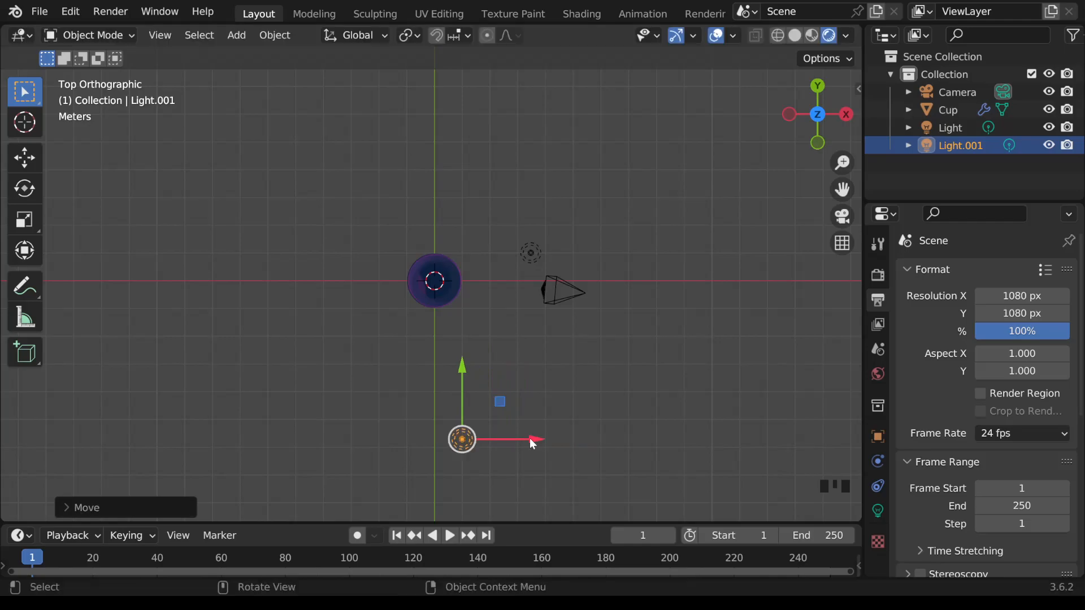
pyautogui.press('KP_0')
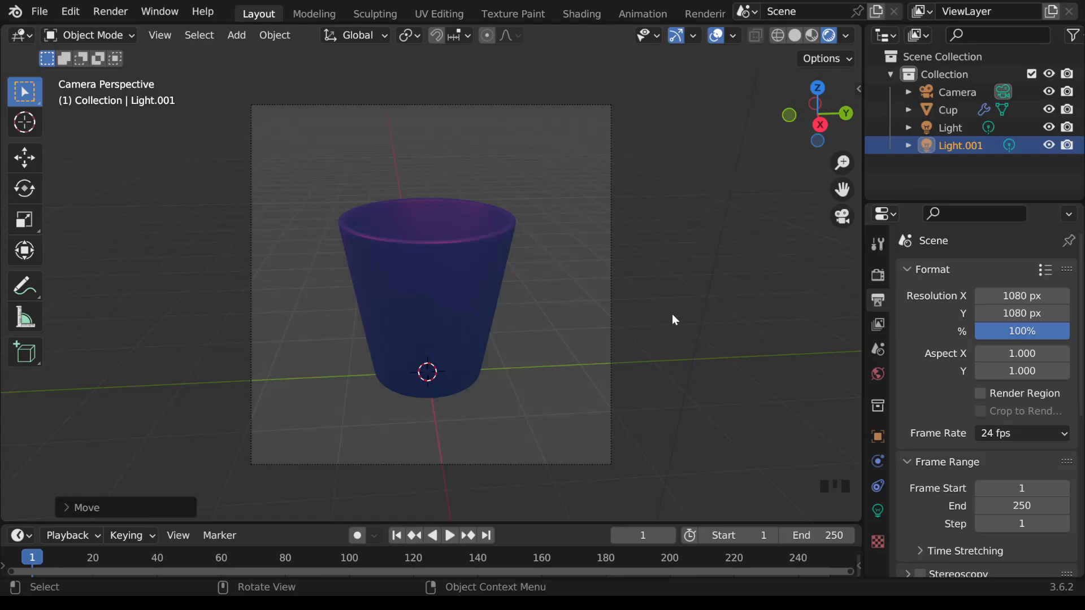
# Step: Rename the original light as Light Pink
pyautogui.click(961, 127)
pyautogui.doubleClick(961, 128)
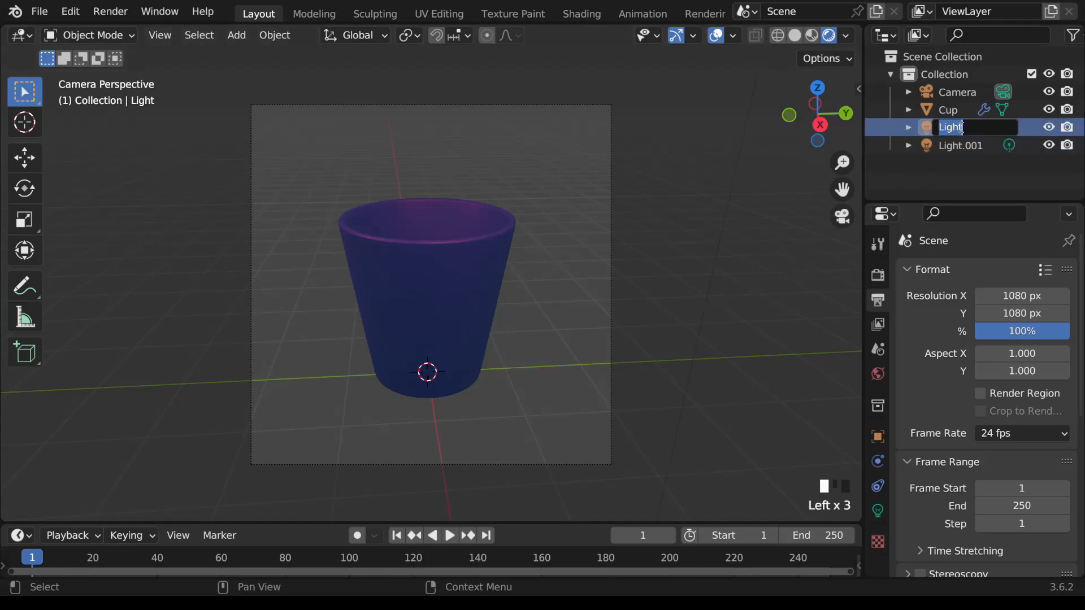
pyautogui.click(977, 134)
pyautogui.write('Pink')
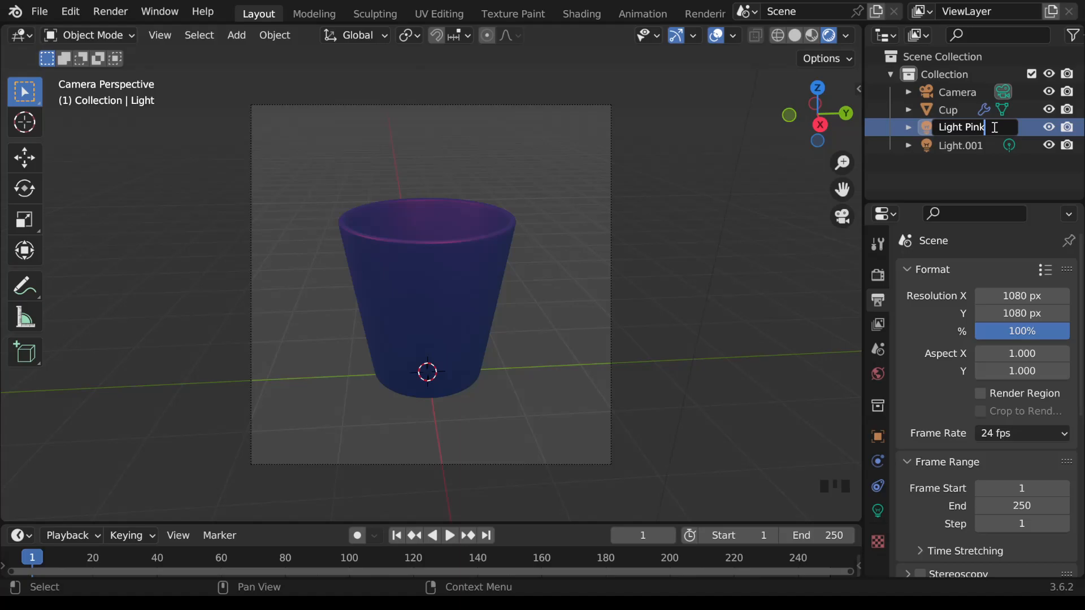
pyautogui.press('Return')
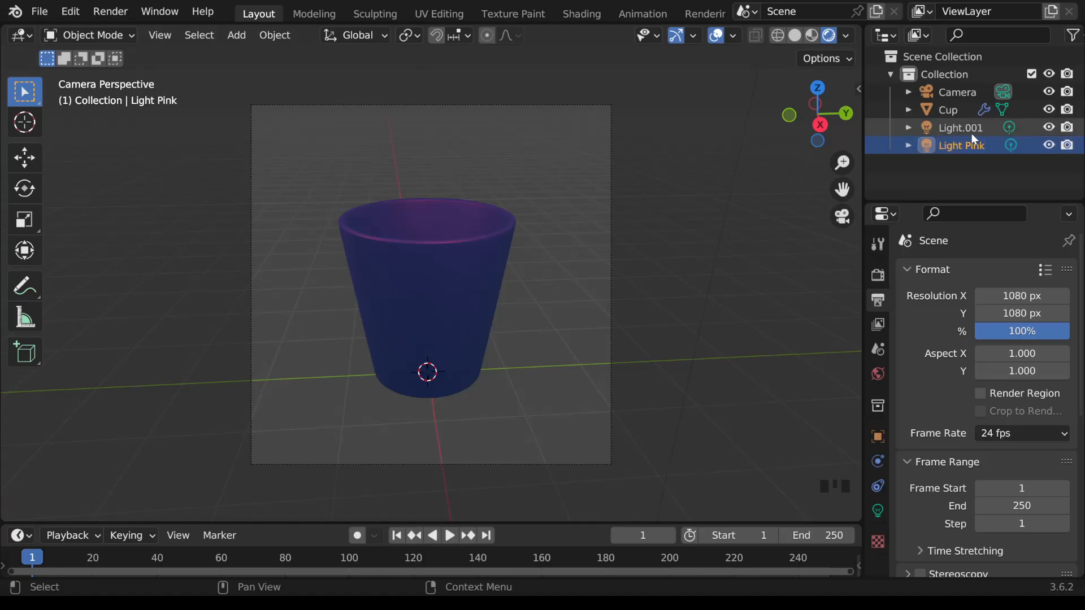
# Step: Give the duplicated light a green color by sampling the Y-axis marker of the navigation gizmo in top view
pyautogui.click(972, 134)
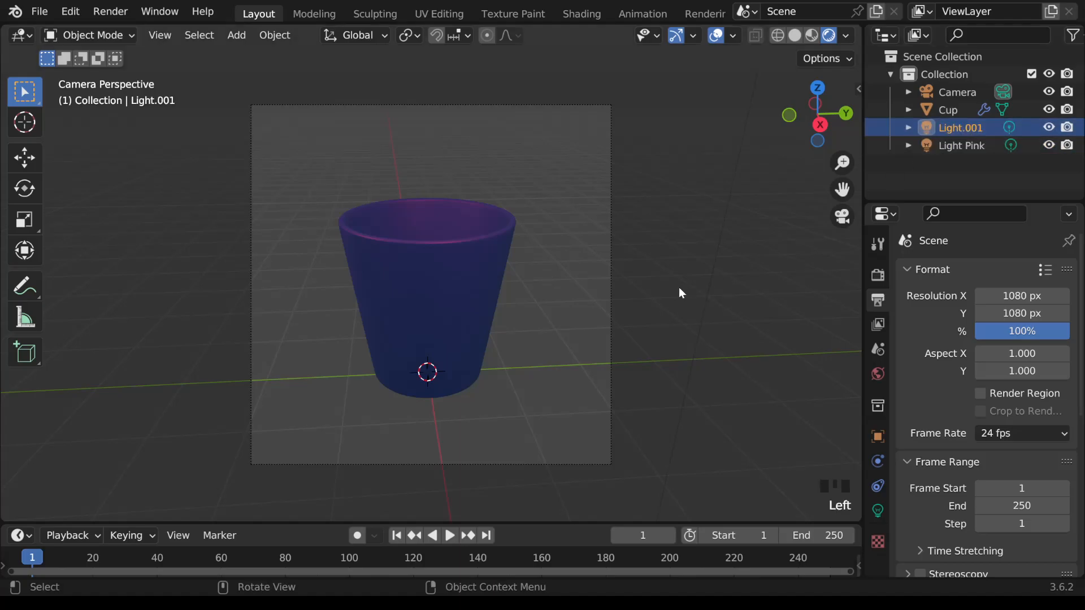
pyautogui.press('KP_0')
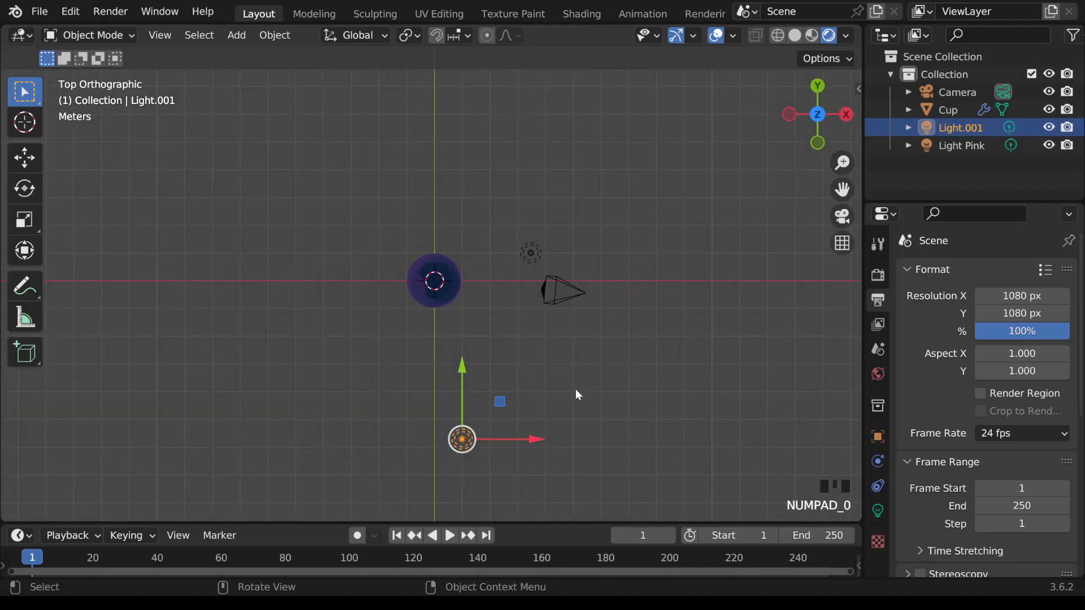
pyautogui.click(880, 510)
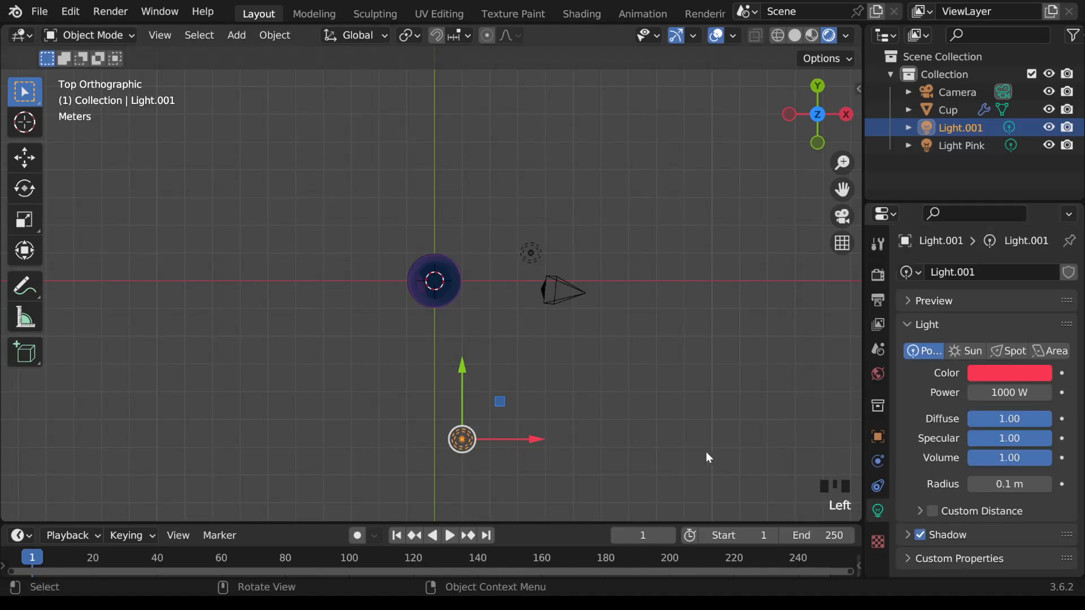
pyautogui.click(1010, 374)
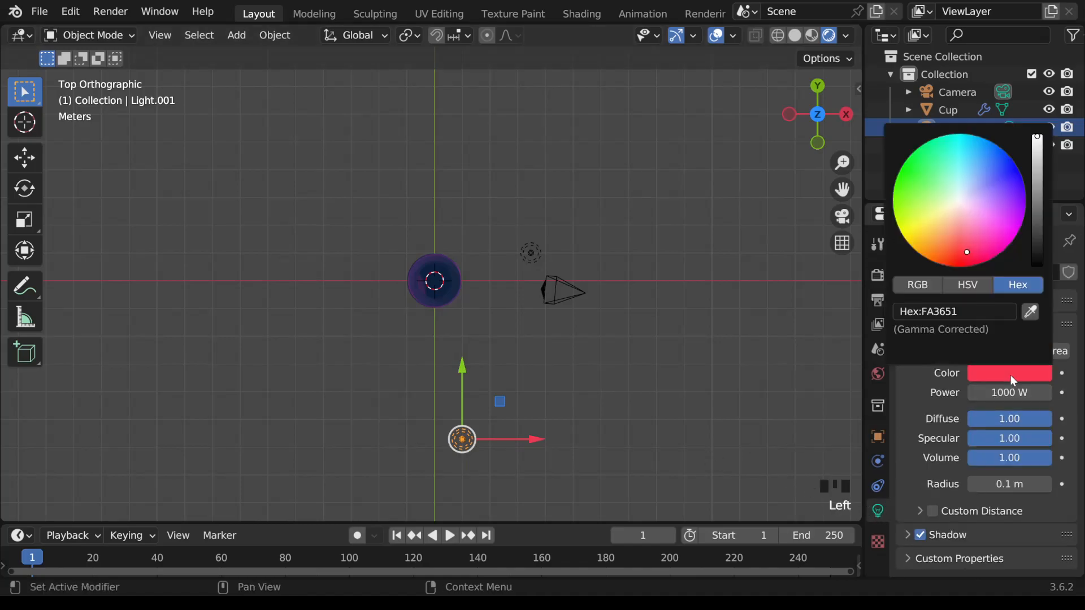
pyautogui.click(1033, 309)
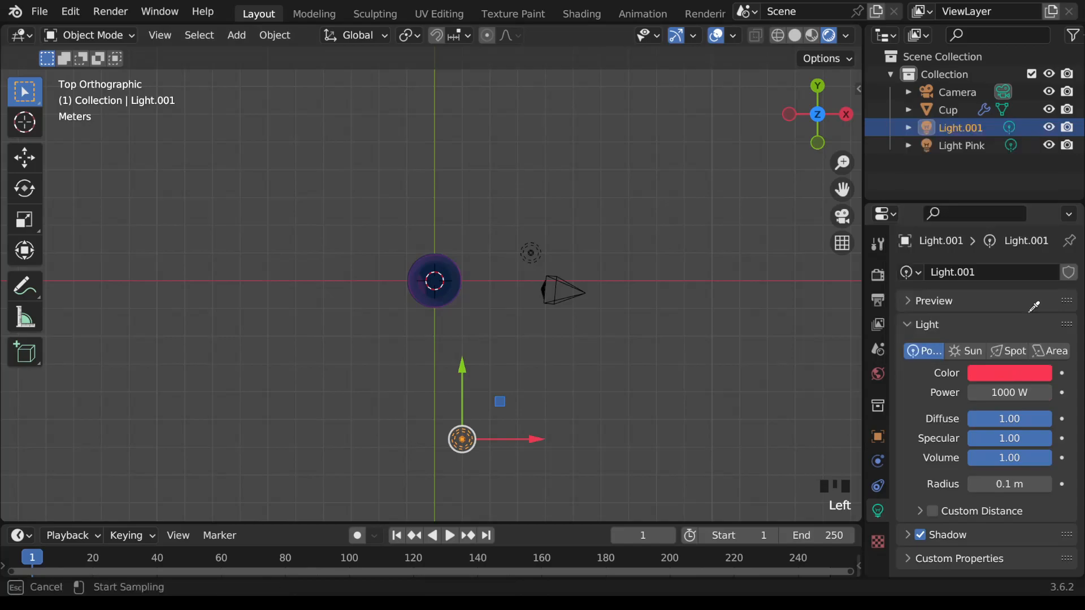
pyautogui.click(822, 86)
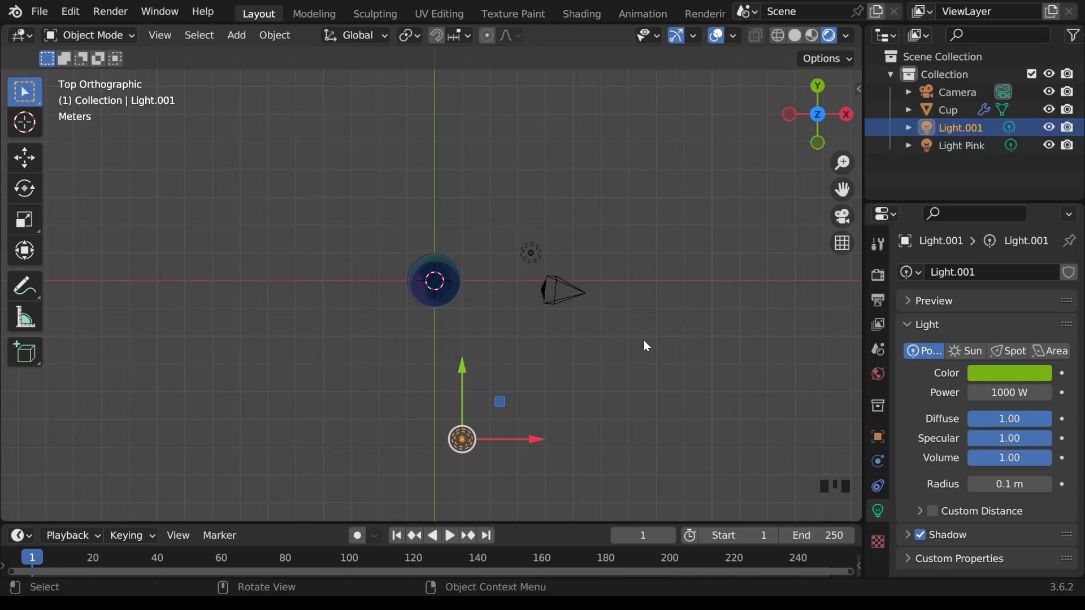
# Step: Look through the camera and set the green light's power to 1500 W
pyautogui.press('KP_0')
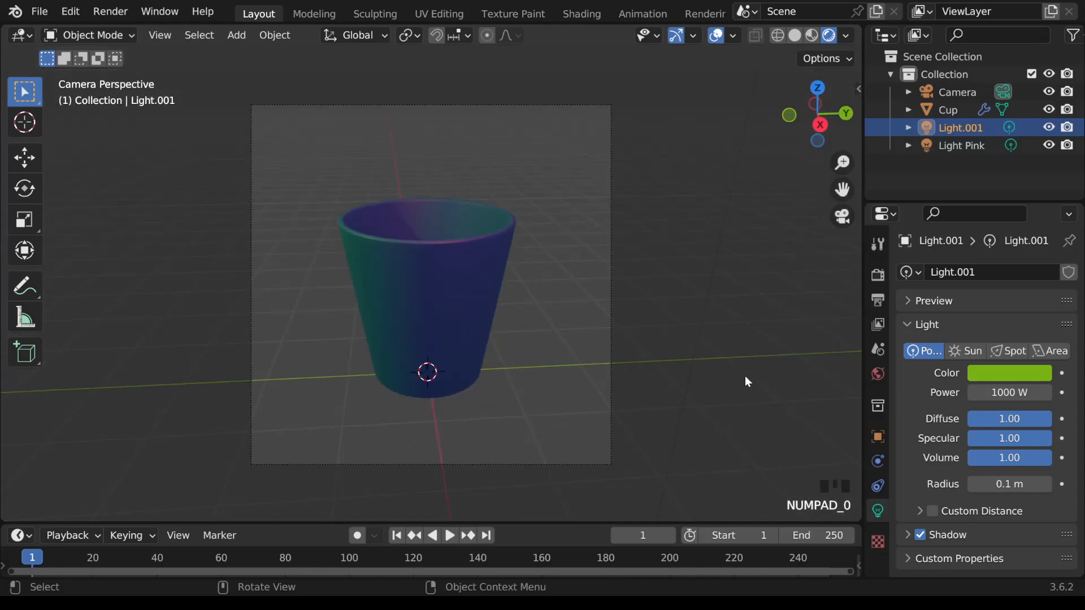
pyautogui.click(1000, 393)
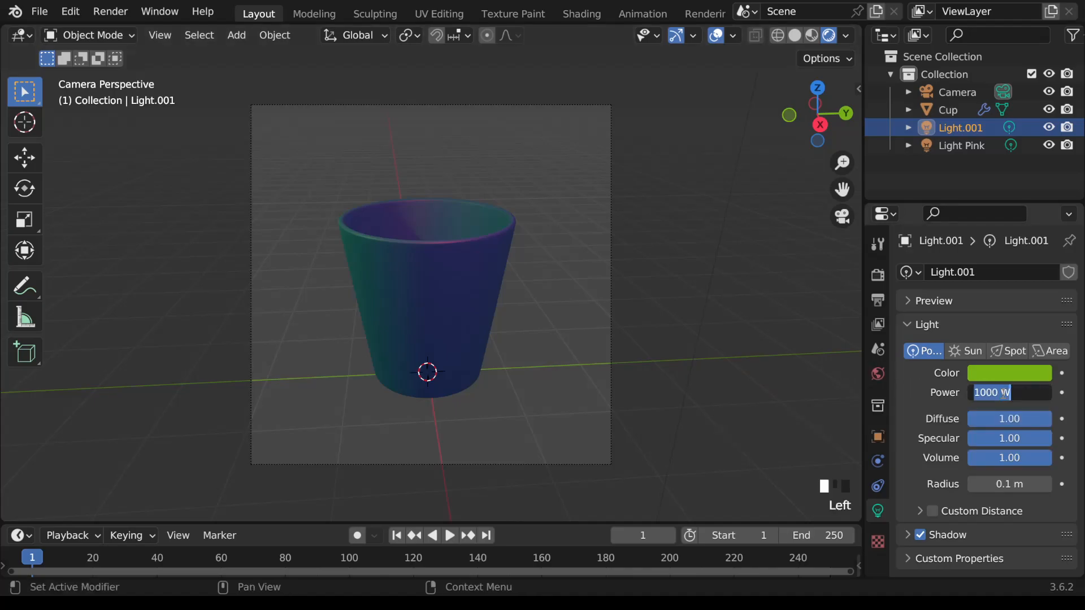
pyautogui.click(987, 392)
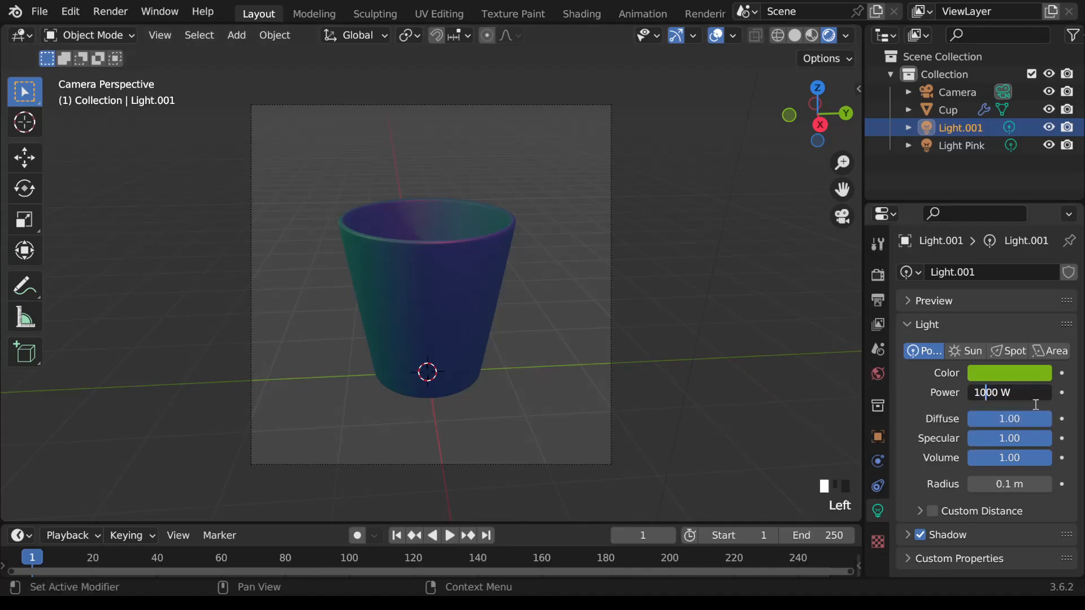
pyautogui.press('Delete')
pyautogui.write('5')
pyautogui.press('Return')
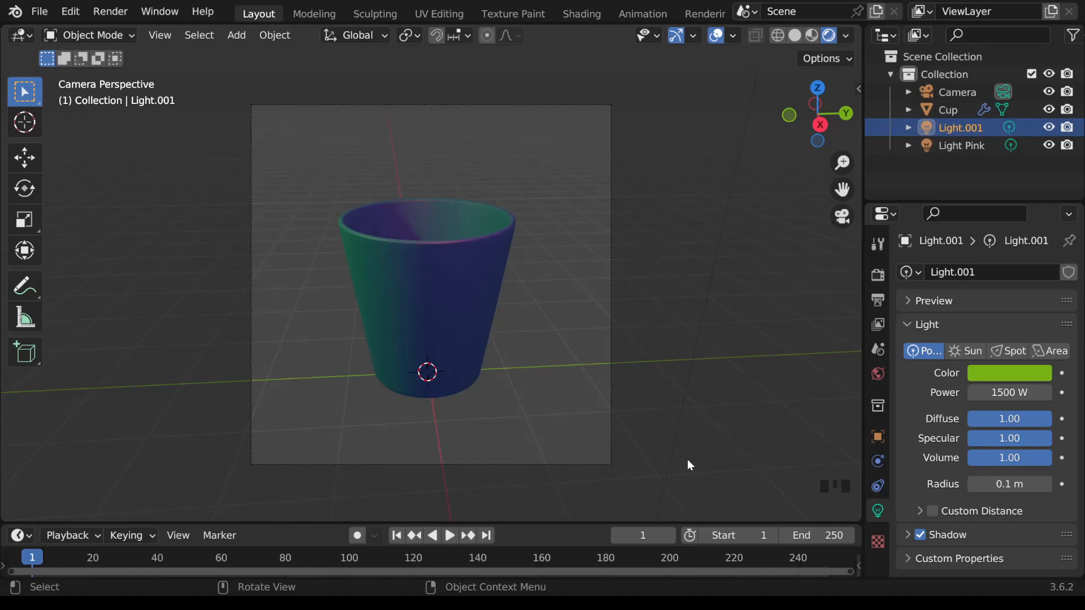
# Step: Hide the viewport overlays, try a slightly bluish world background color, and undo the color change
pyautogui.click(879, 374)
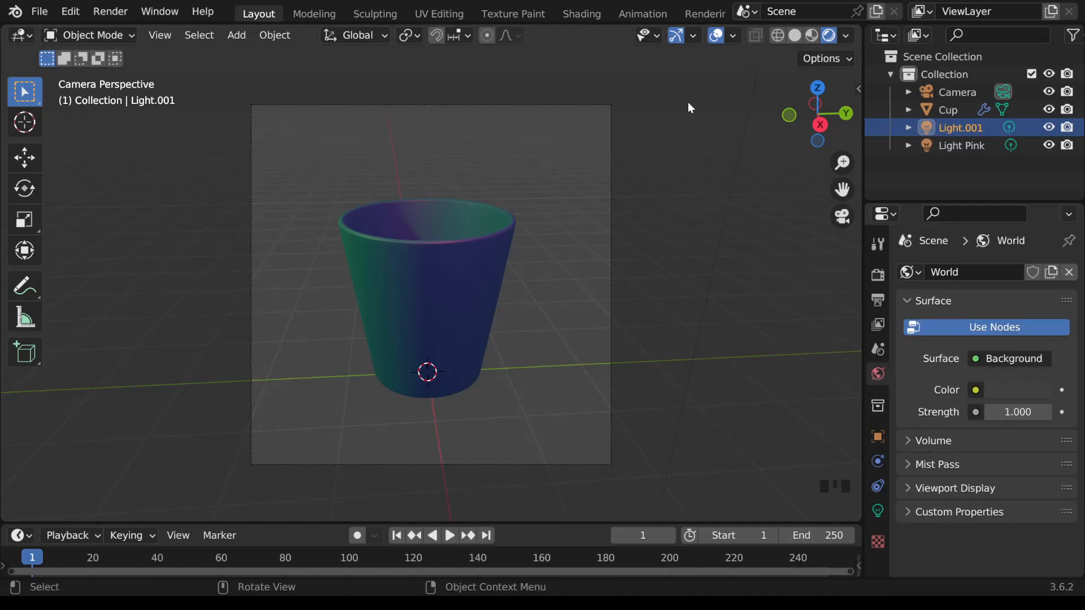
pyautogui.click(717, 35)
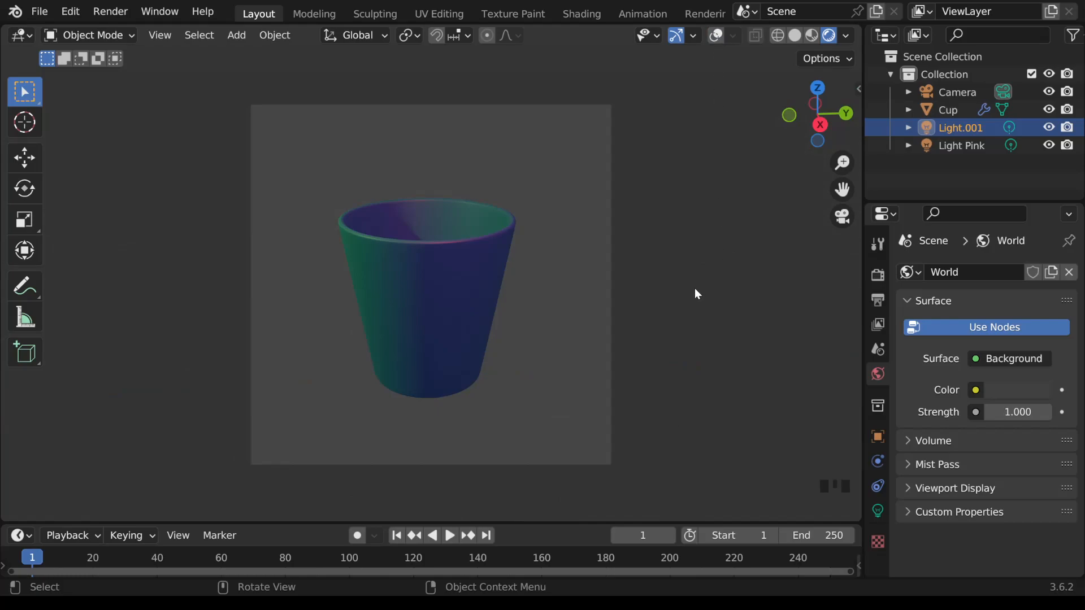
pyautogui.click(1009, 390)
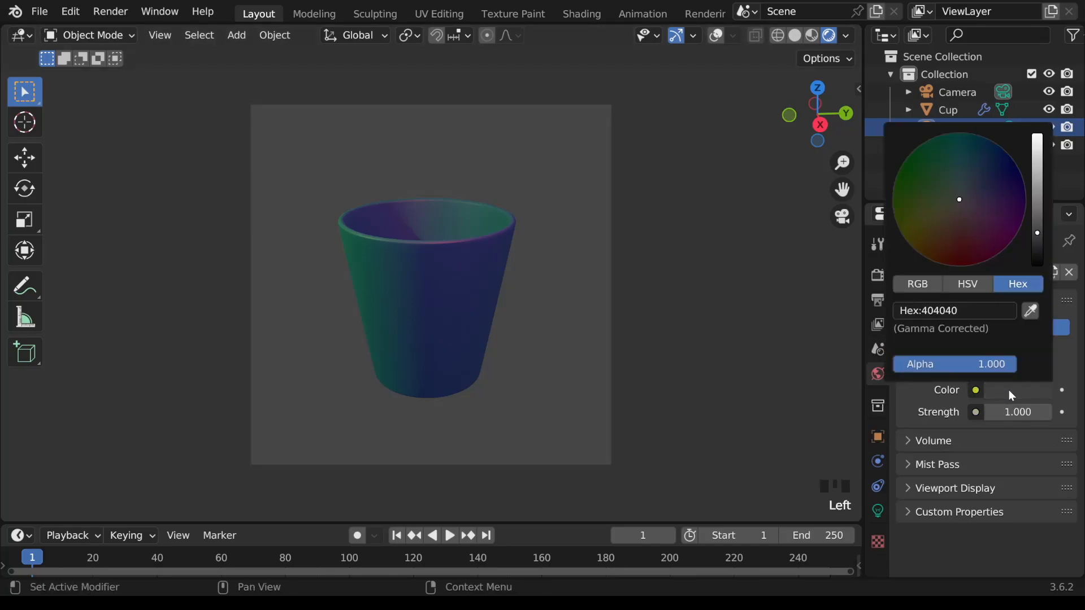
pyautogui.moveTo(961, 201)
pyautogui.mouseDown()
pyautogui.moveTo(964, 160)
pyautogui.moveTo(937, 174)
pyautogui.moveTo(945, 211)
pyautogui.moveTo(985, 218)
pyautogui.moveTo(993, 189)
pyautogui.moveTo(967, 193)
pyautogui.mouseUp()
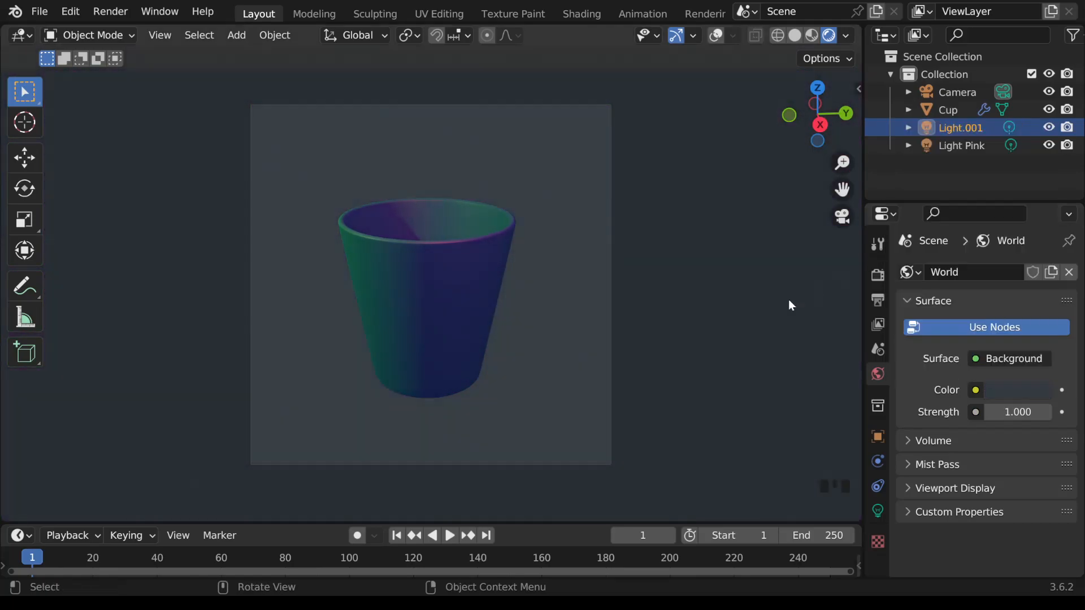
pyautogui.hotkey('ctrl', 'z')
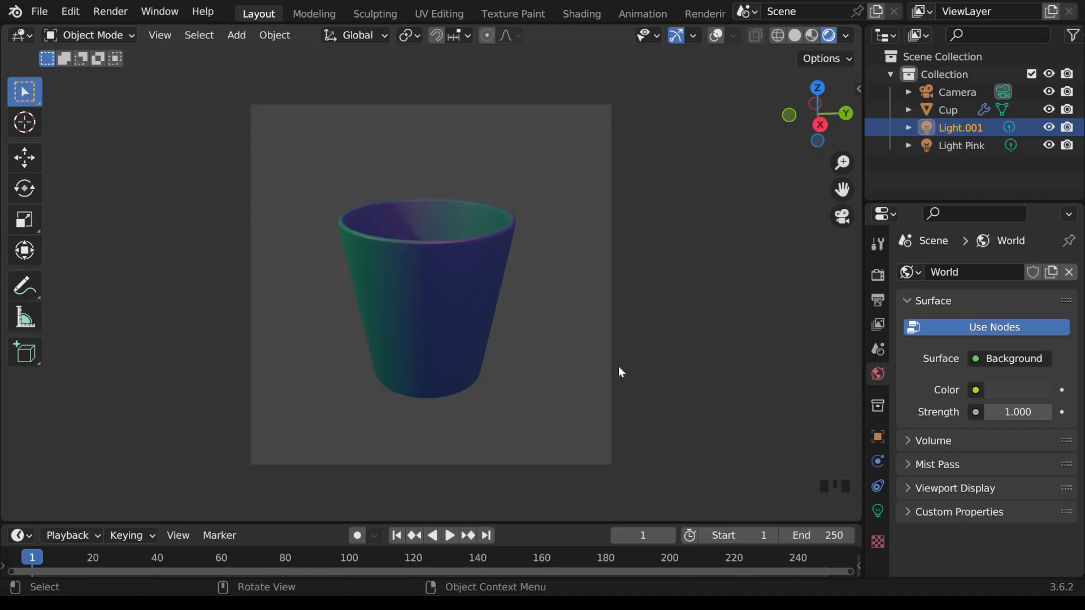
# Step: Make the render background transparent in the Film settings
pyautogui.click(878, 277)
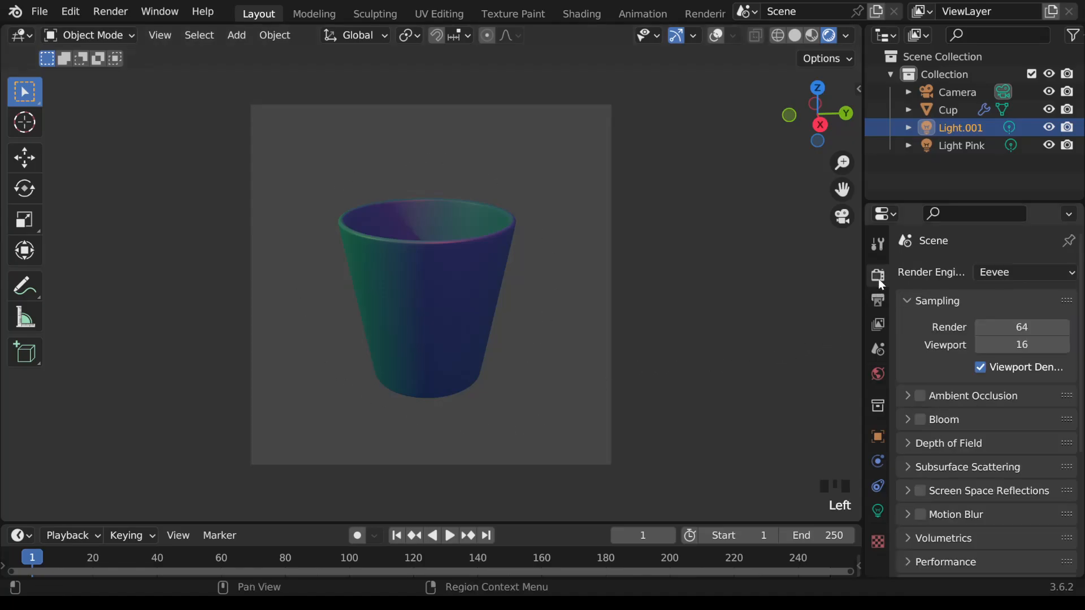
pyautogui.scroll(-4, 981, 449)
pyautogui.scroll(-7, 981, 450)
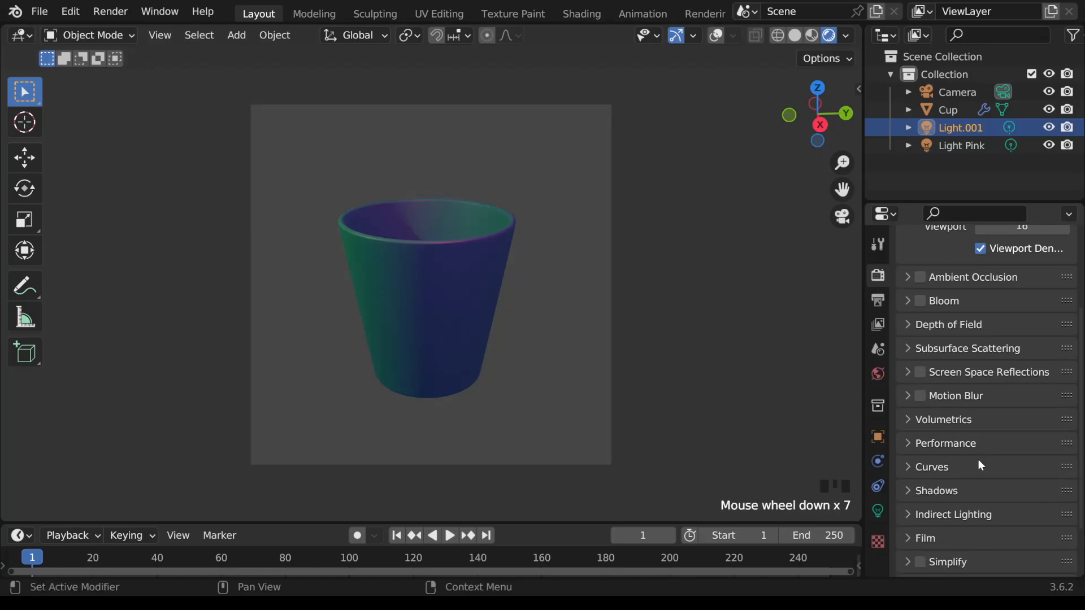
pyautogui.click(906, 473)
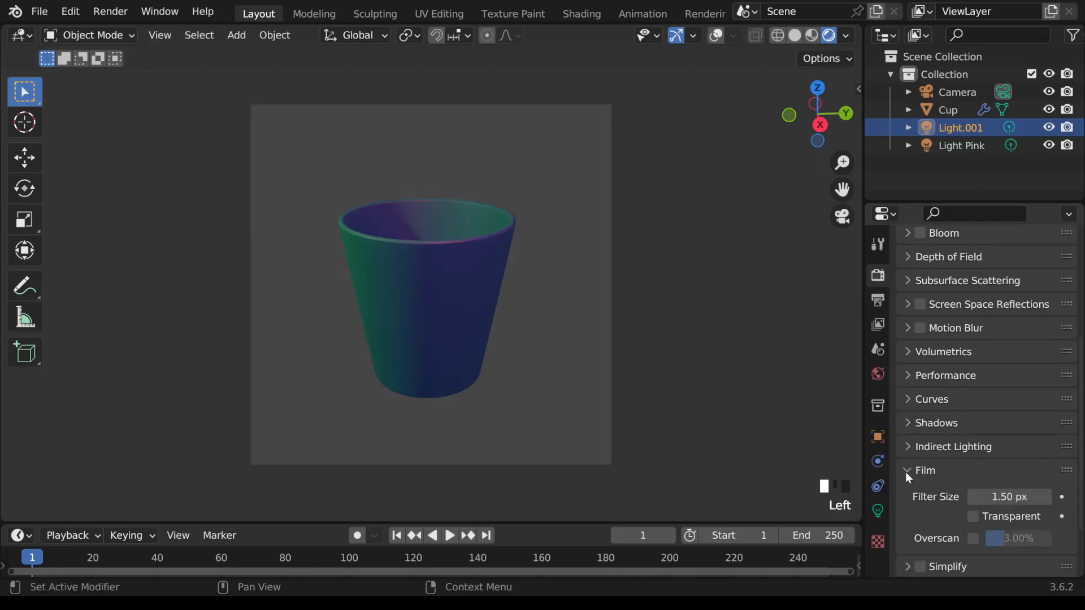
pyautogui.click(973, 516)
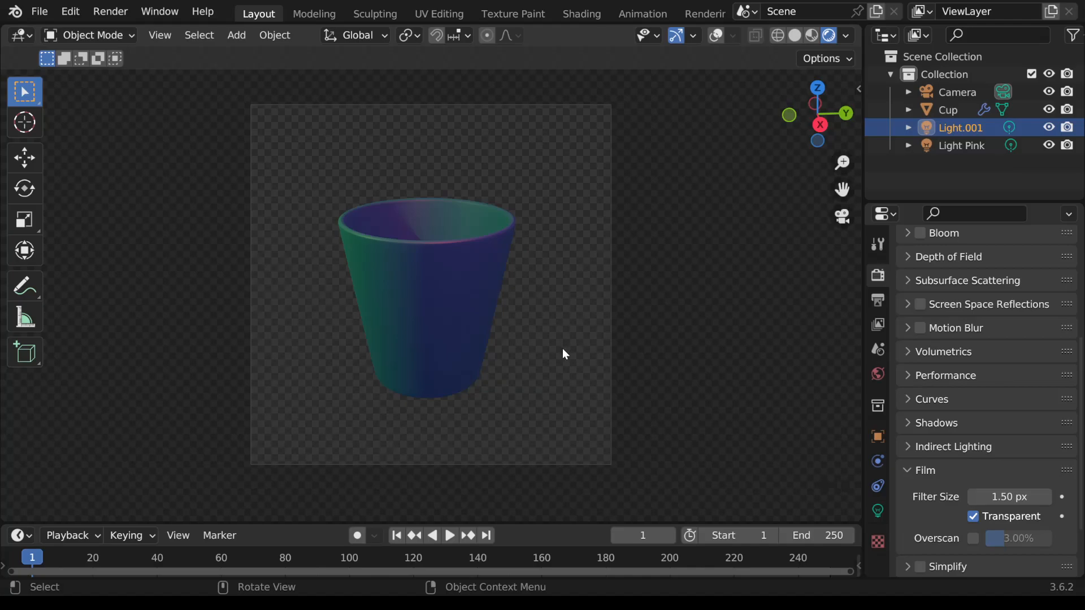
# Step: Render the current frame and return from the render result to the 3D scene
pyautogui.press('F12')
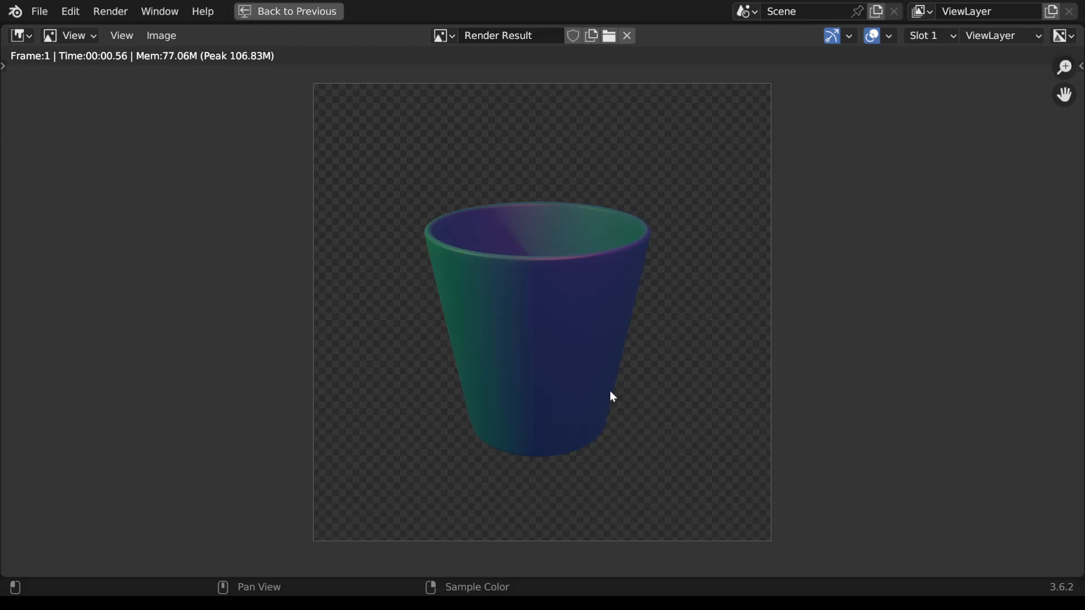
pyautogui.click(156, 37)
pyautogui.click(306, 11)
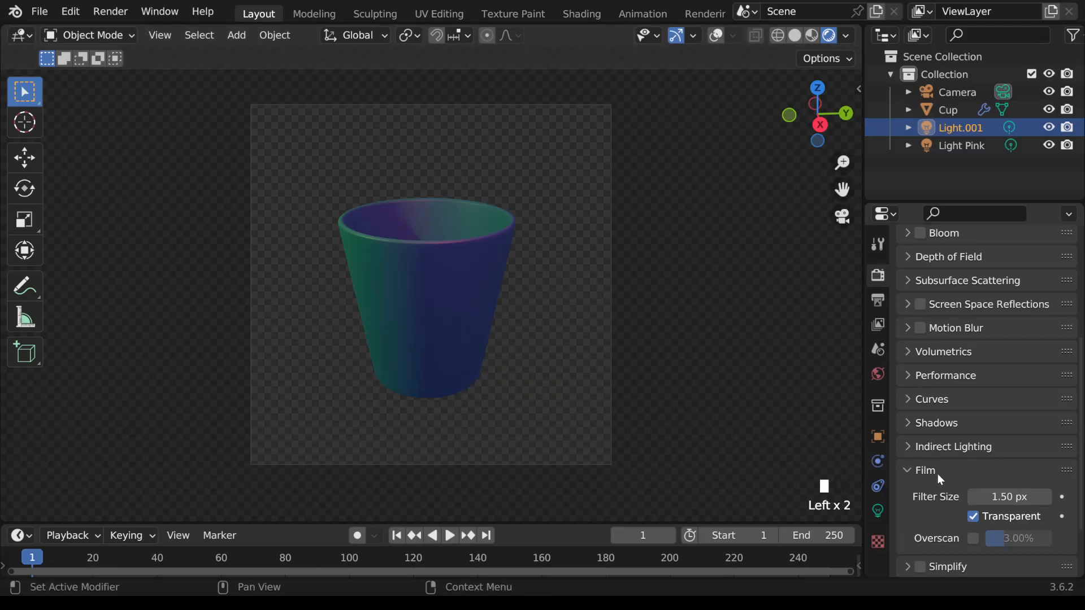
# Step: Turn off the transparent film background, show the viewport overlays again, and orbit out of the camera view
pyautogui.click(973, 516)
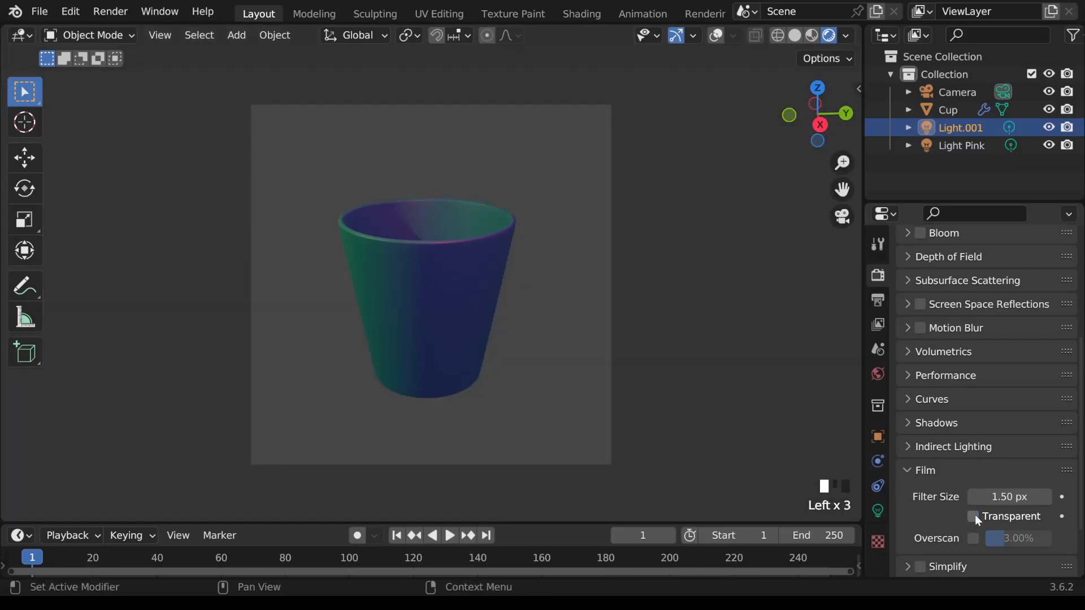
pyautogui.click(716, 35)
pyautogui.moveTo(646, 305); pyautogui.dragTo(620, 354, button='middle')
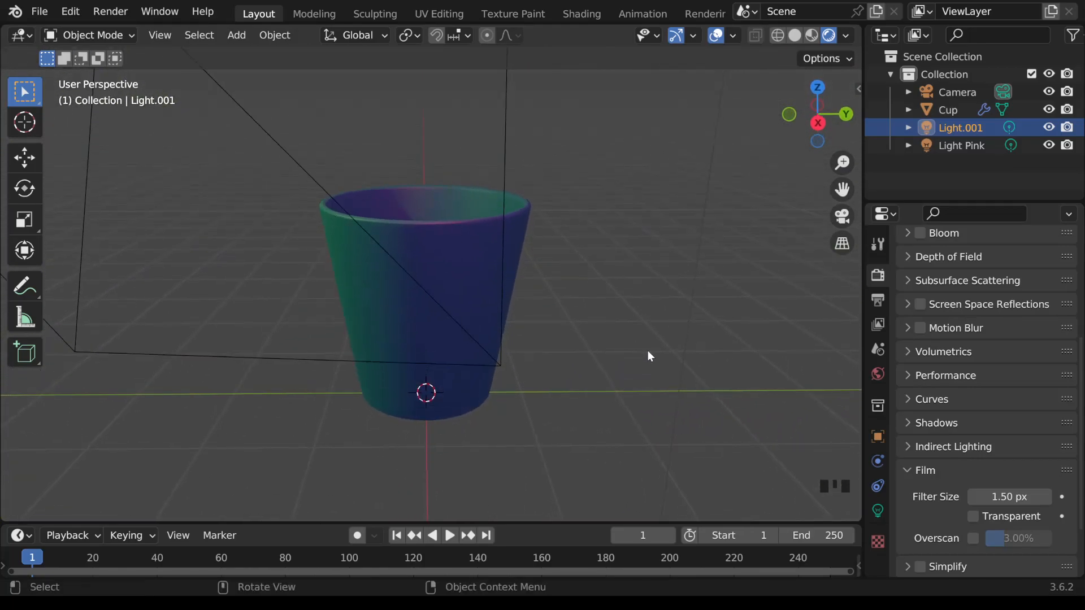